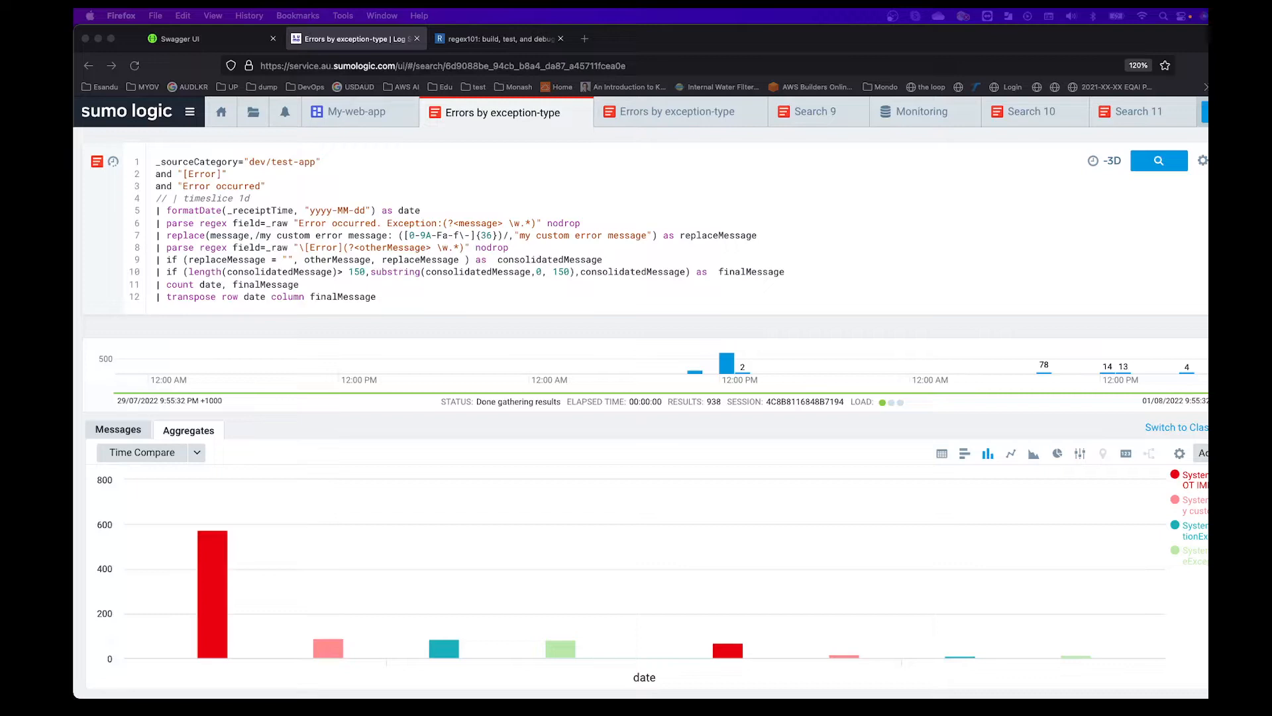
# Open the My-web-app dashboard and inspect the Errors by error types bars for 2022-07-31 and 2022-08-01
pyautogui.click(355, 116)
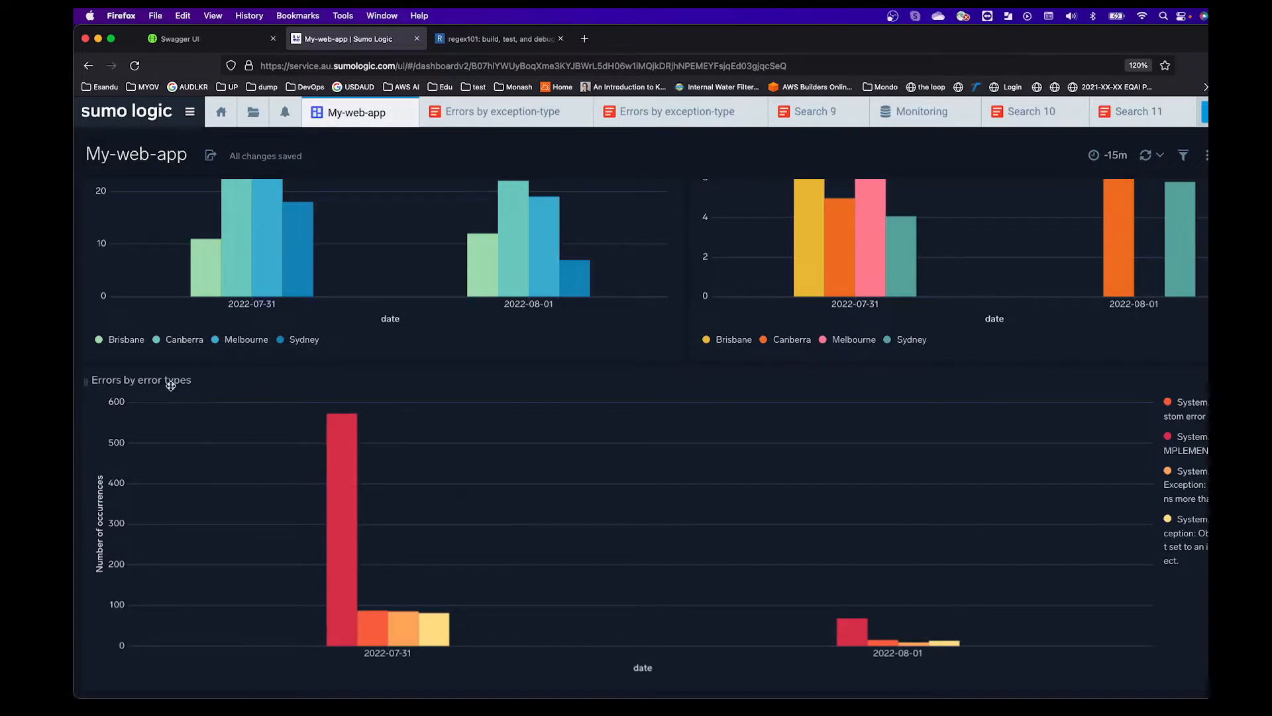
pyautogui.moveTo(332, 492)
pyautogui.moveTo(355, 583)
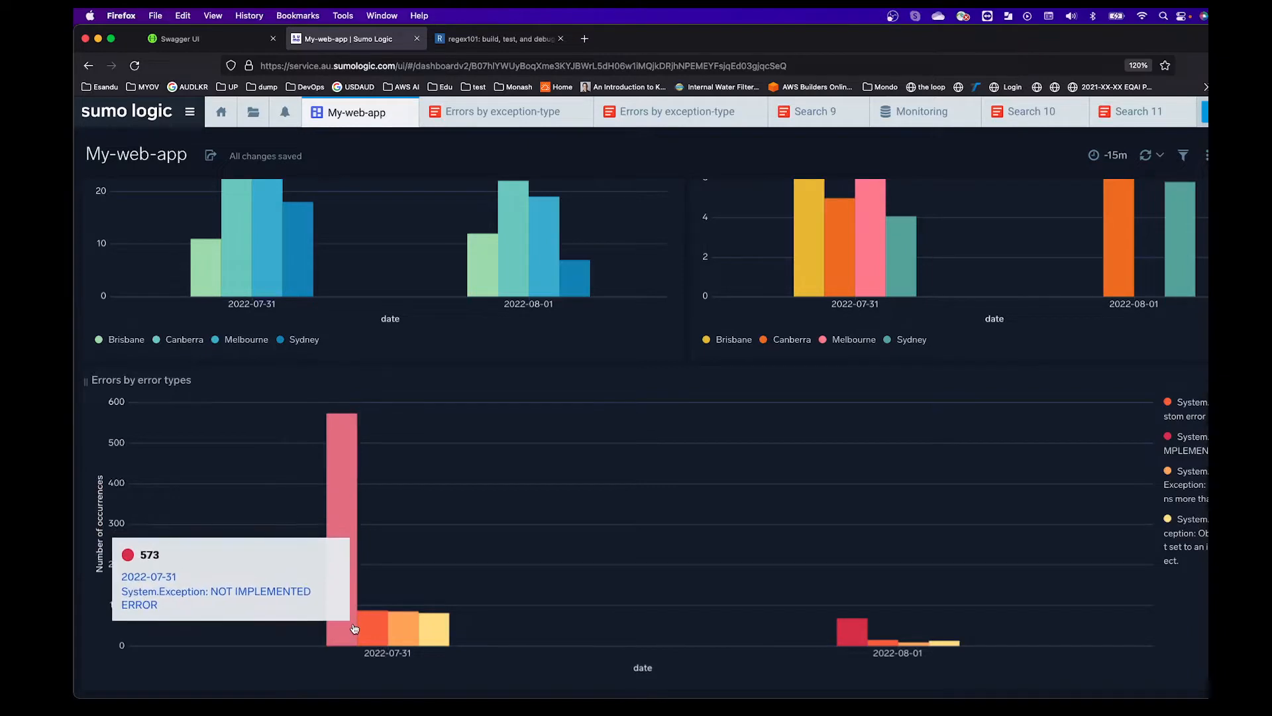
pyautogui.moveTo(362, 637)
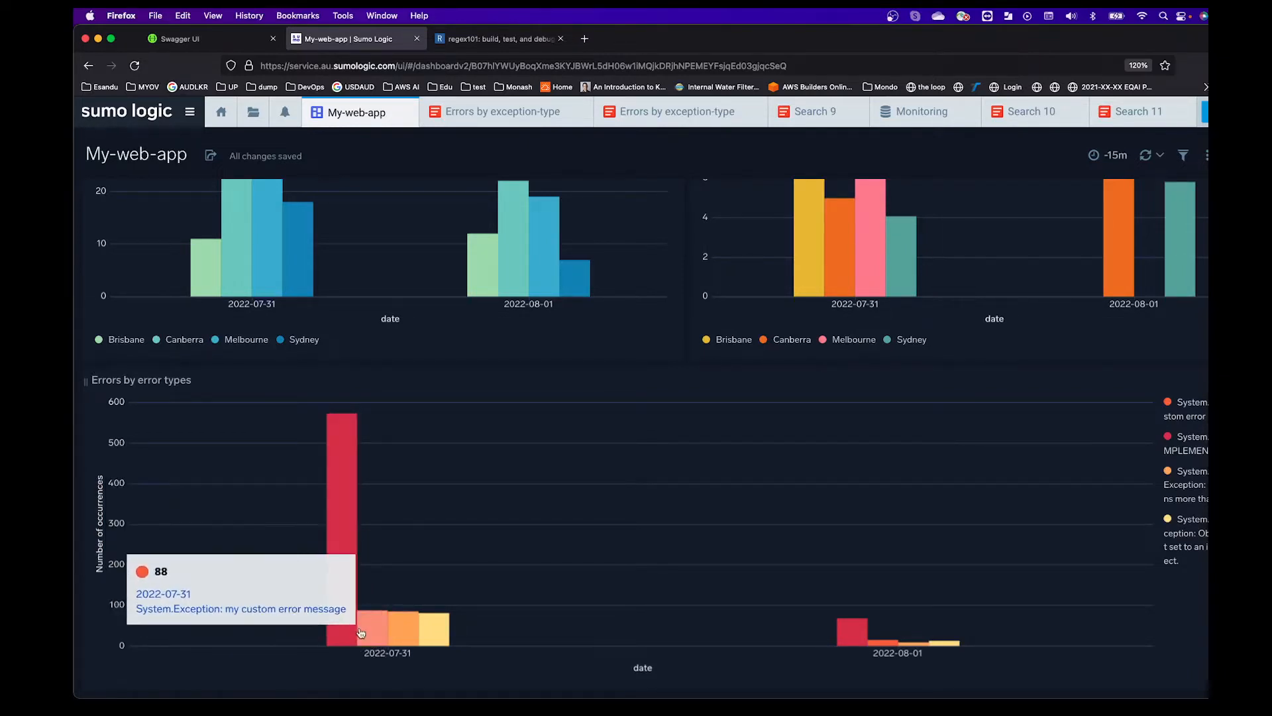
pyautogui.moveTo(425, 638)
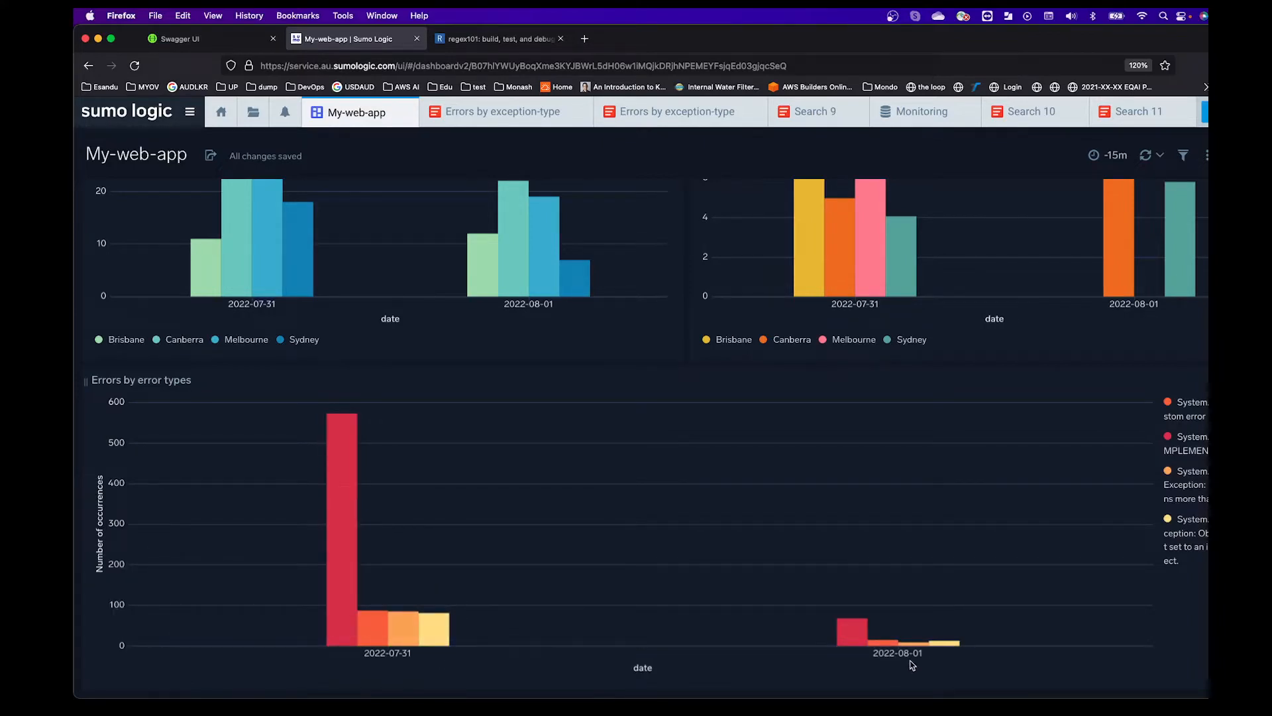
pyautogui.moveTo(862, 638)
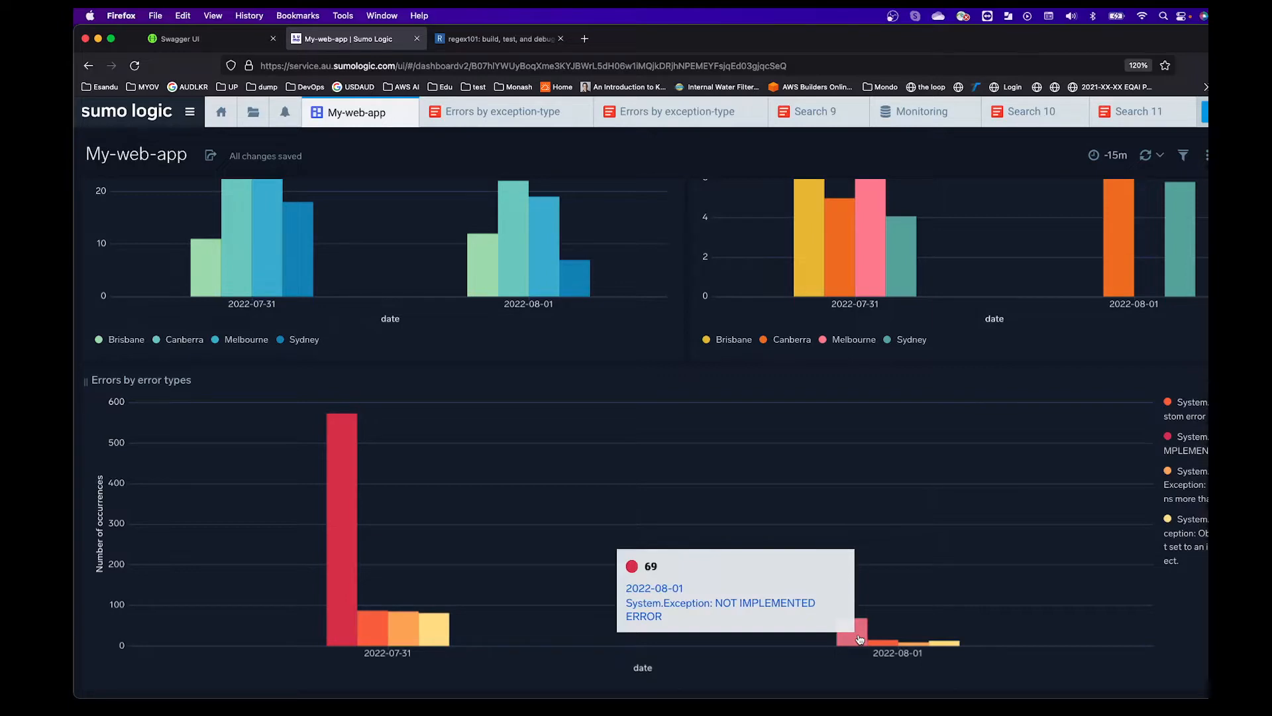
pyautogui.moveTo(340, 469)
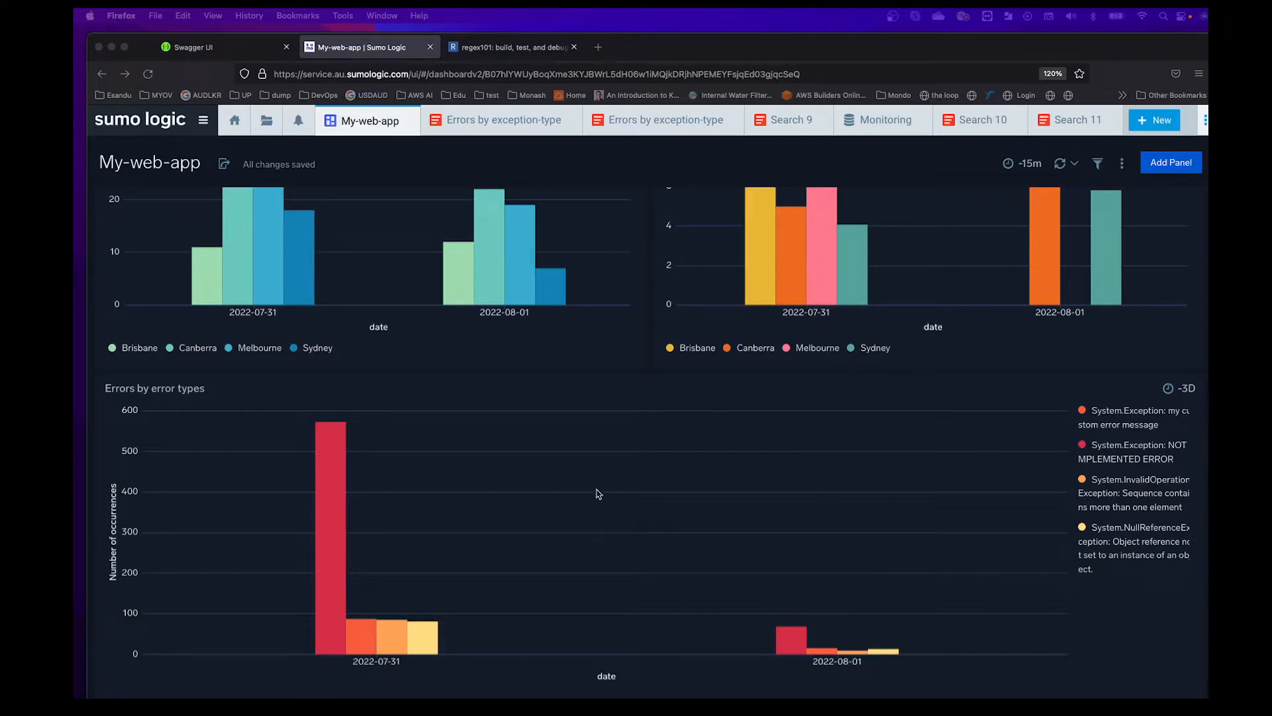
# Open the Search 11 log search and collapse the displayed and hidden fields list beside its messages
pyautogui.click(1064, 124)
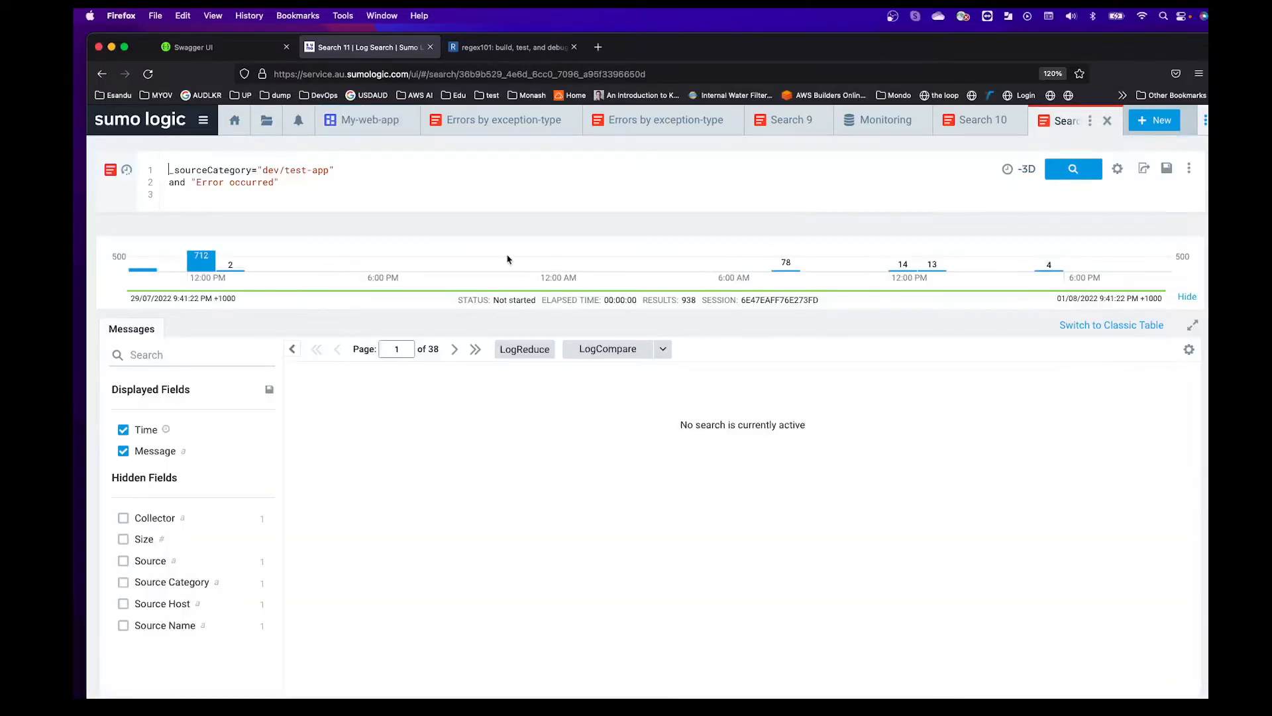
pyautogui.click(411, 183)
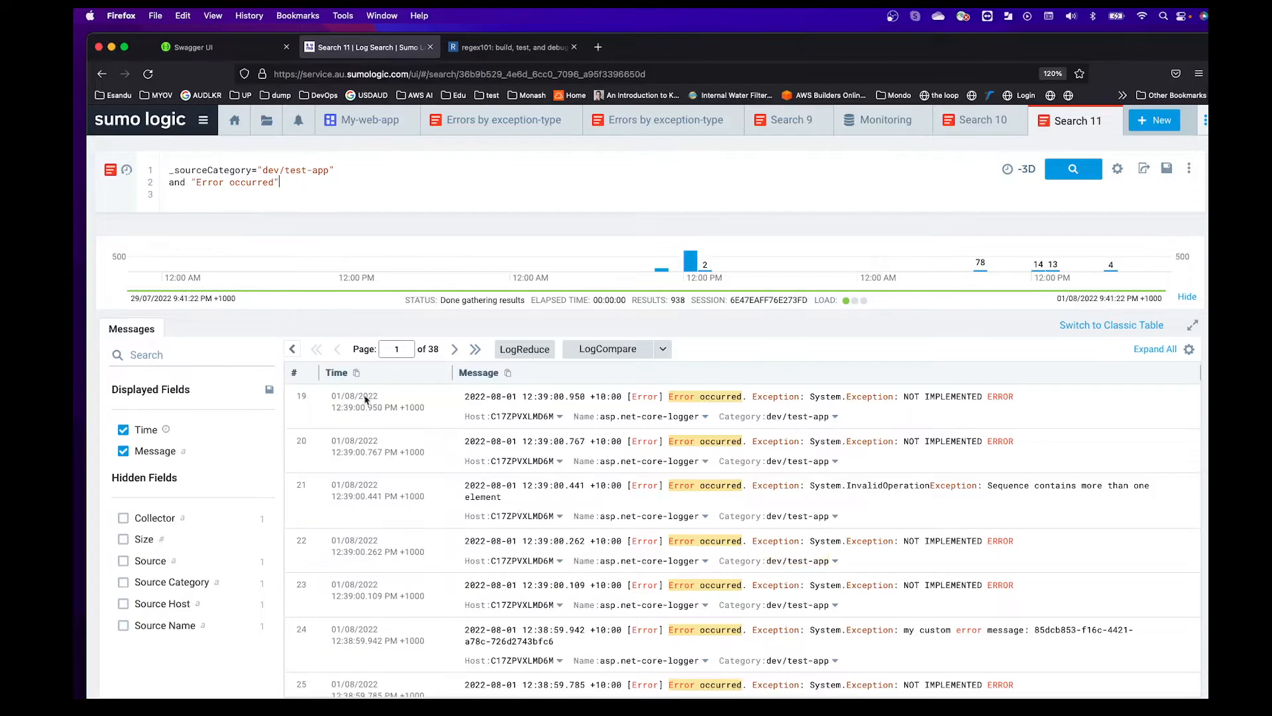
pyautogui.click(293, 349)
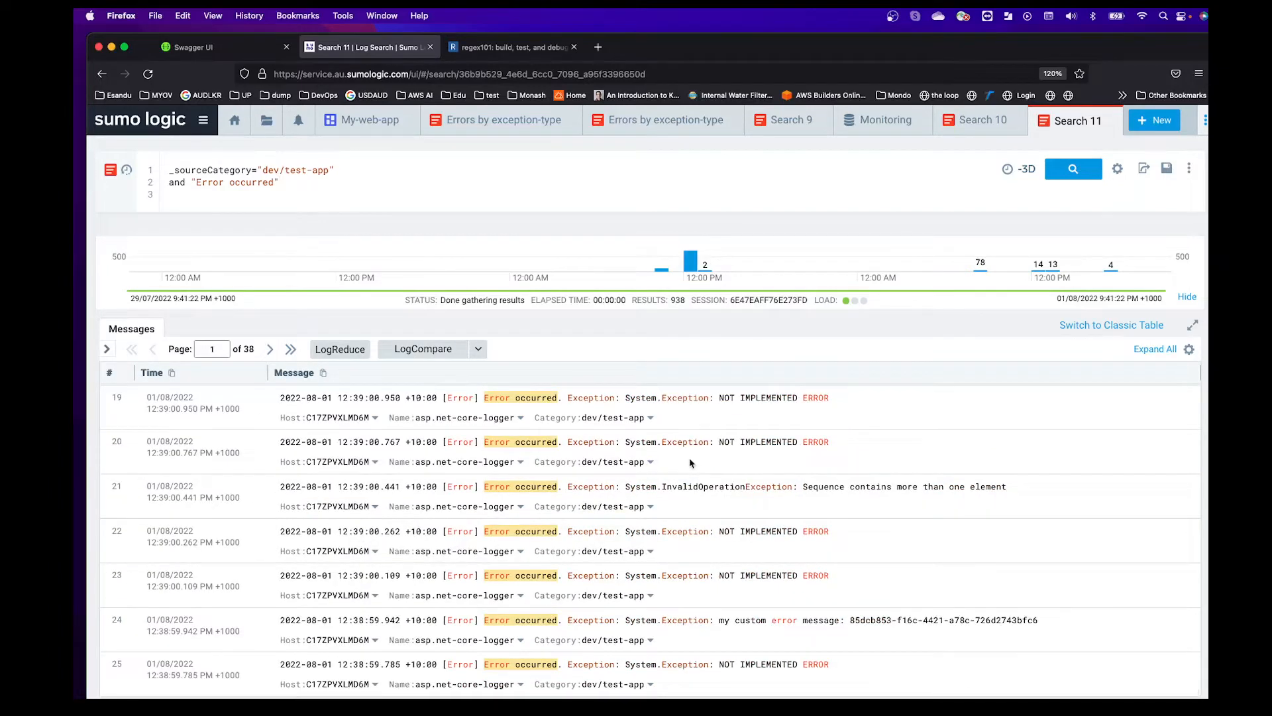
# Examine the different exception types and message texts among the "Error occurred" log entries
pyautogui.scroll(-1, 683, 463)
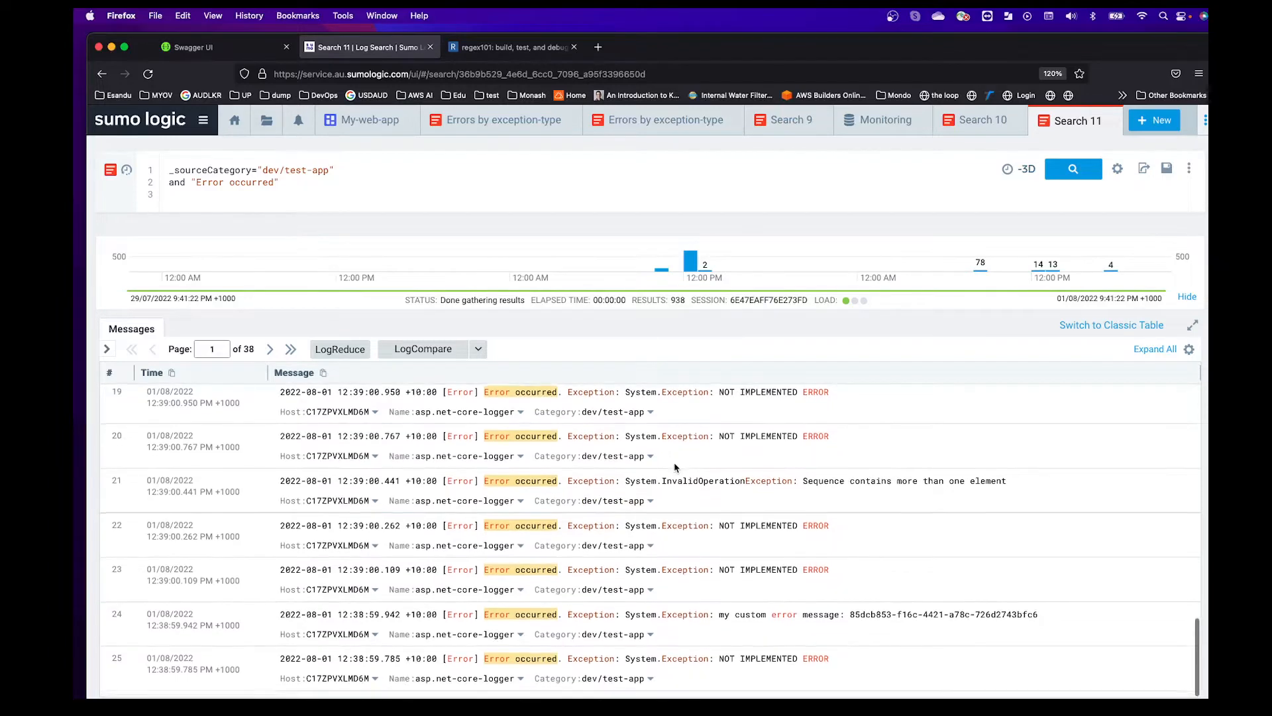
pyautogui.scroll(5, 676, 468)
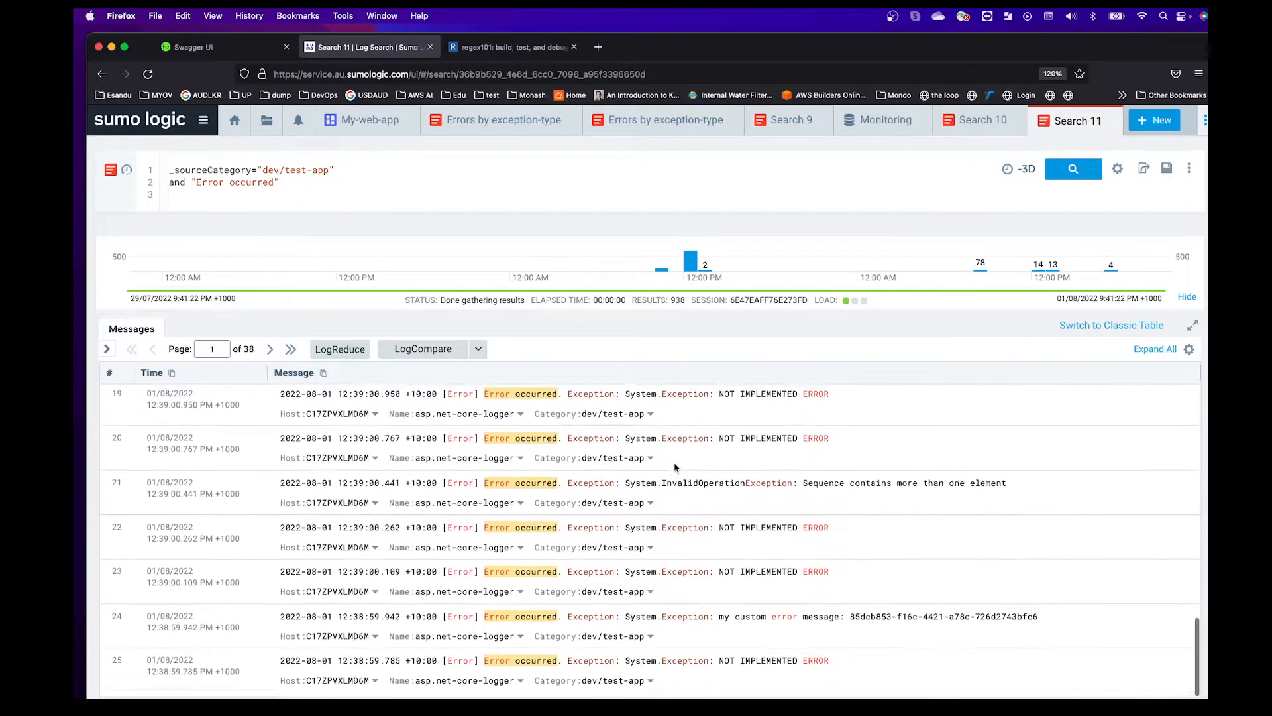
pyautogui.scroll(7, 676, 468)
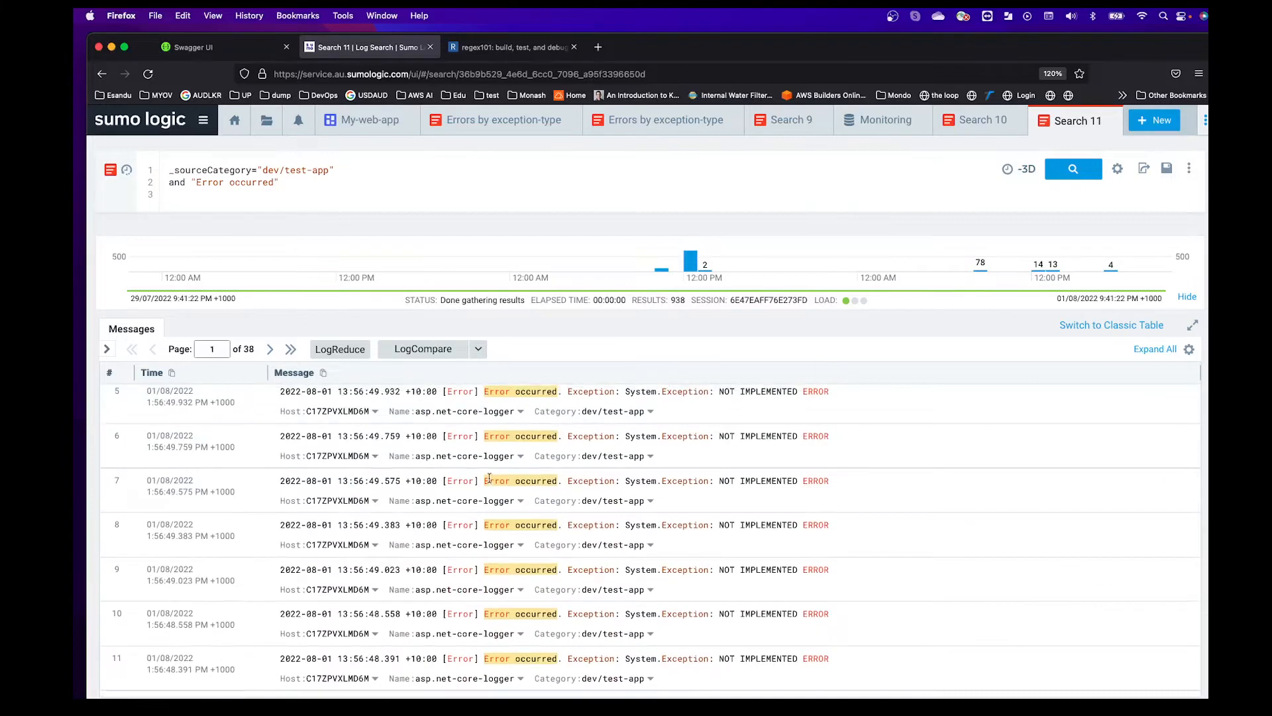
pyautogui.scroll(-1, 506, 510)
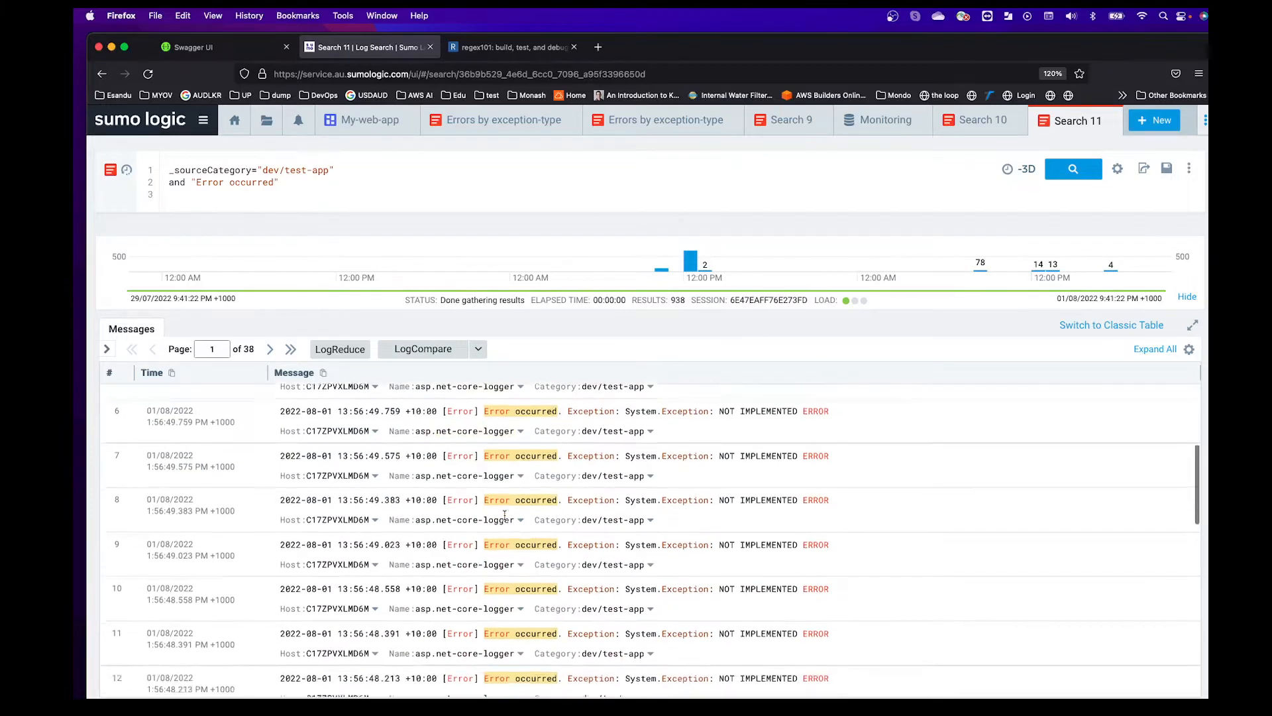
pyautogui.scroll(-10, 506, 519)
pyautogui.scroll(14, 507, 519)
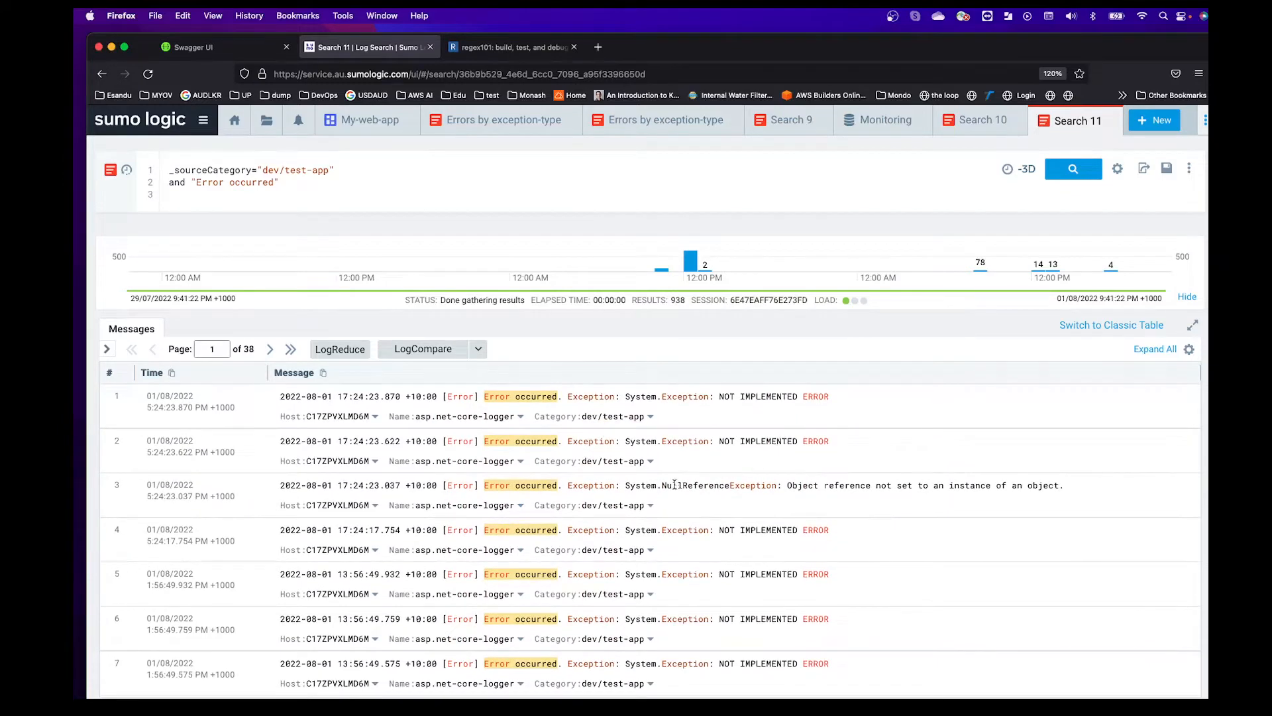
pyautogui.scroll(-6, 778, 487)
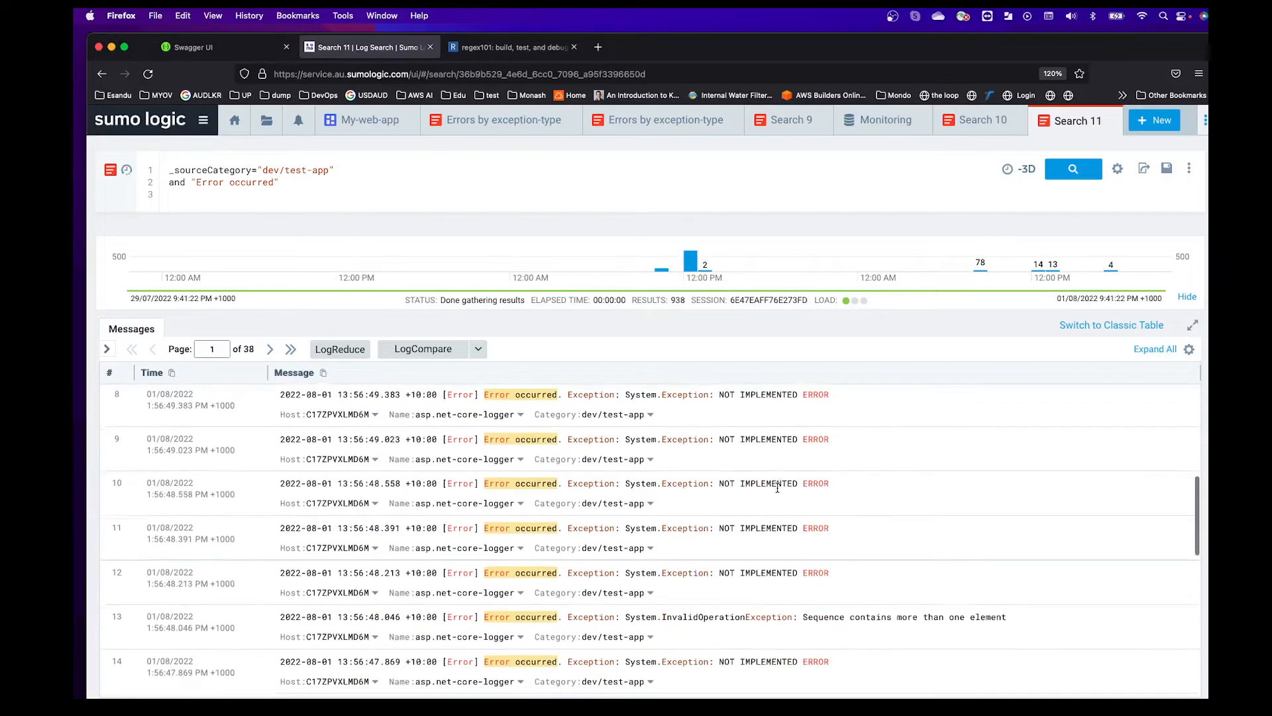
pyautogui.scroll(-1, 778, 488)
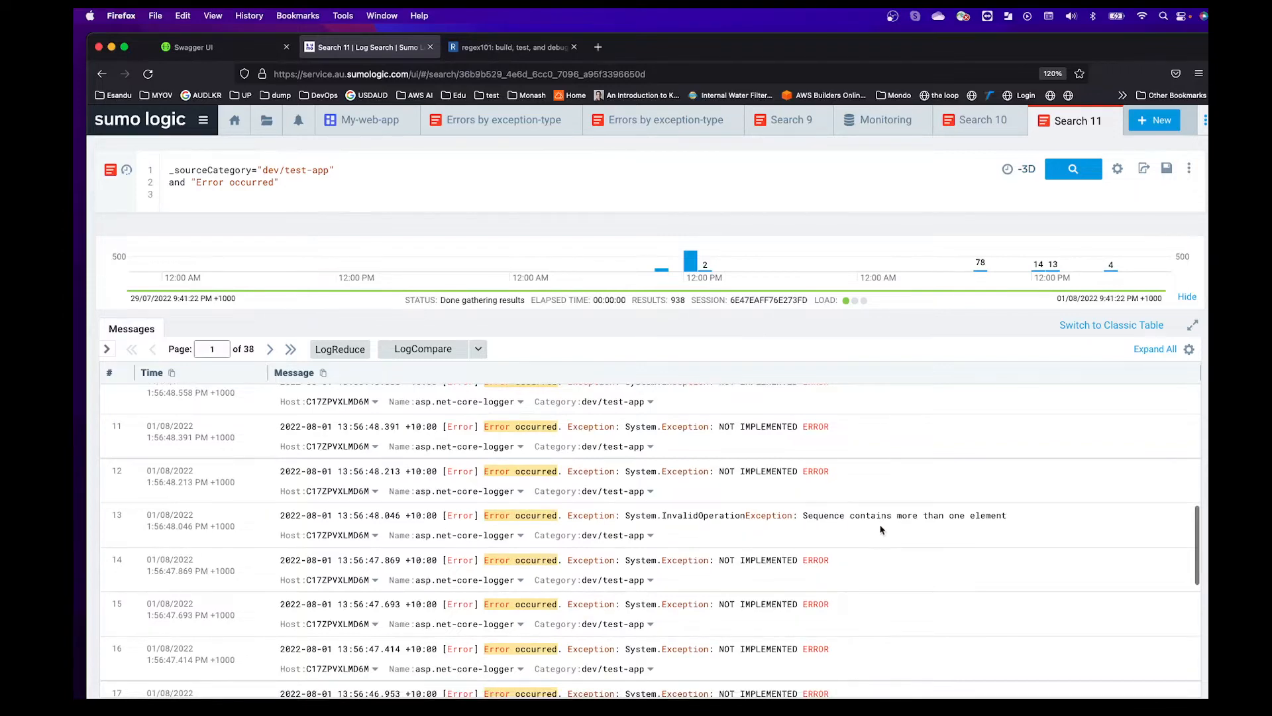
pyautogui.scroll(-8, 760, 504)
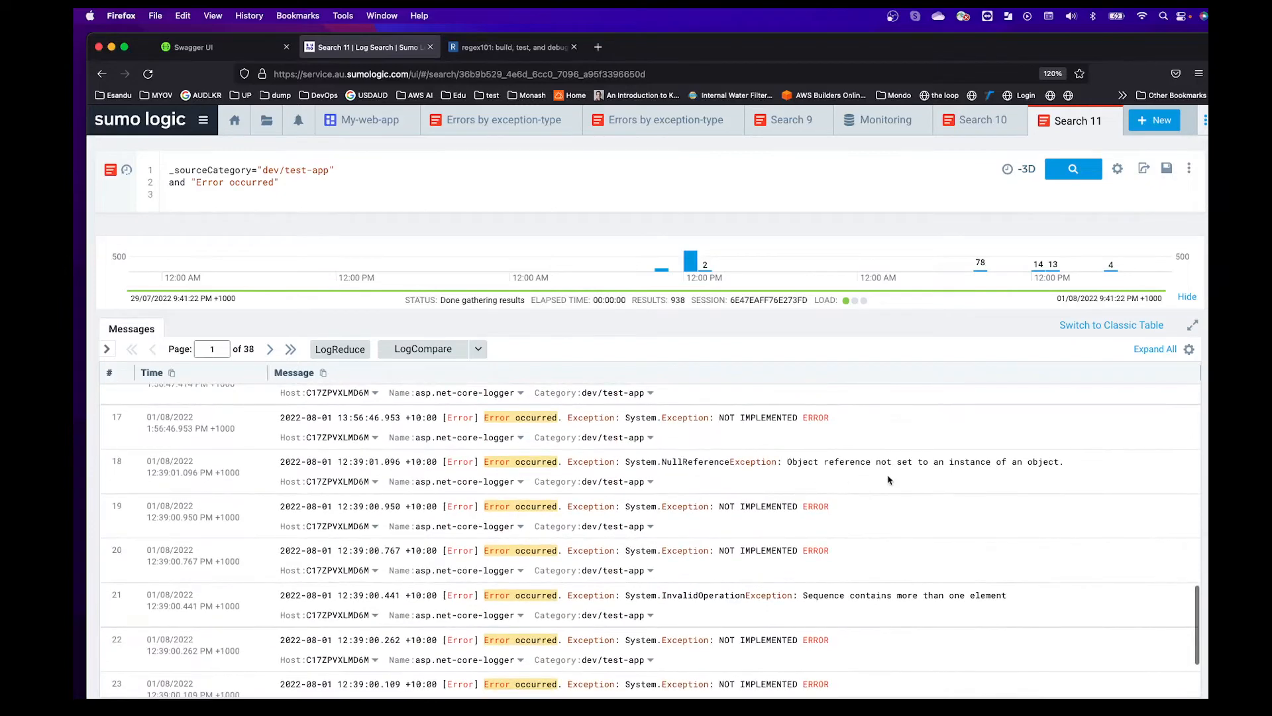
pyautogui.scroll(-1, 865, 536)
pyautogui.scroll(-3, 865, 535)
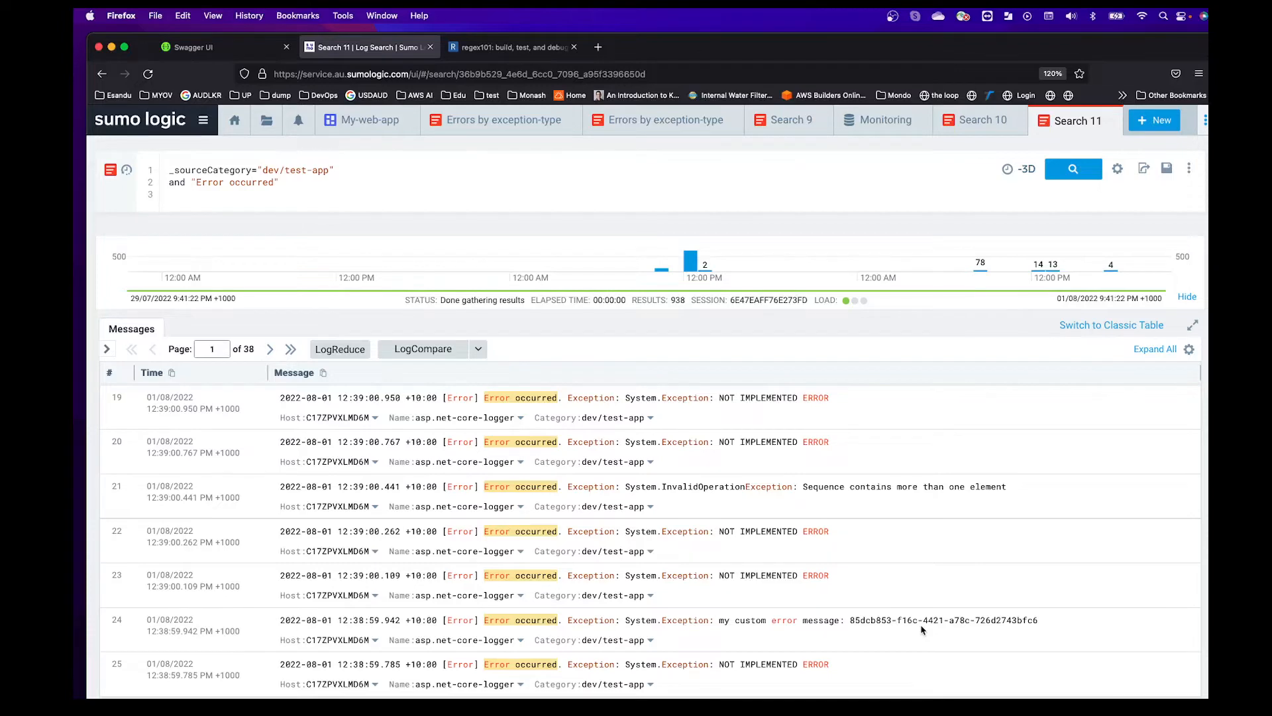
pyautogui.scroll(10, 920, 628)
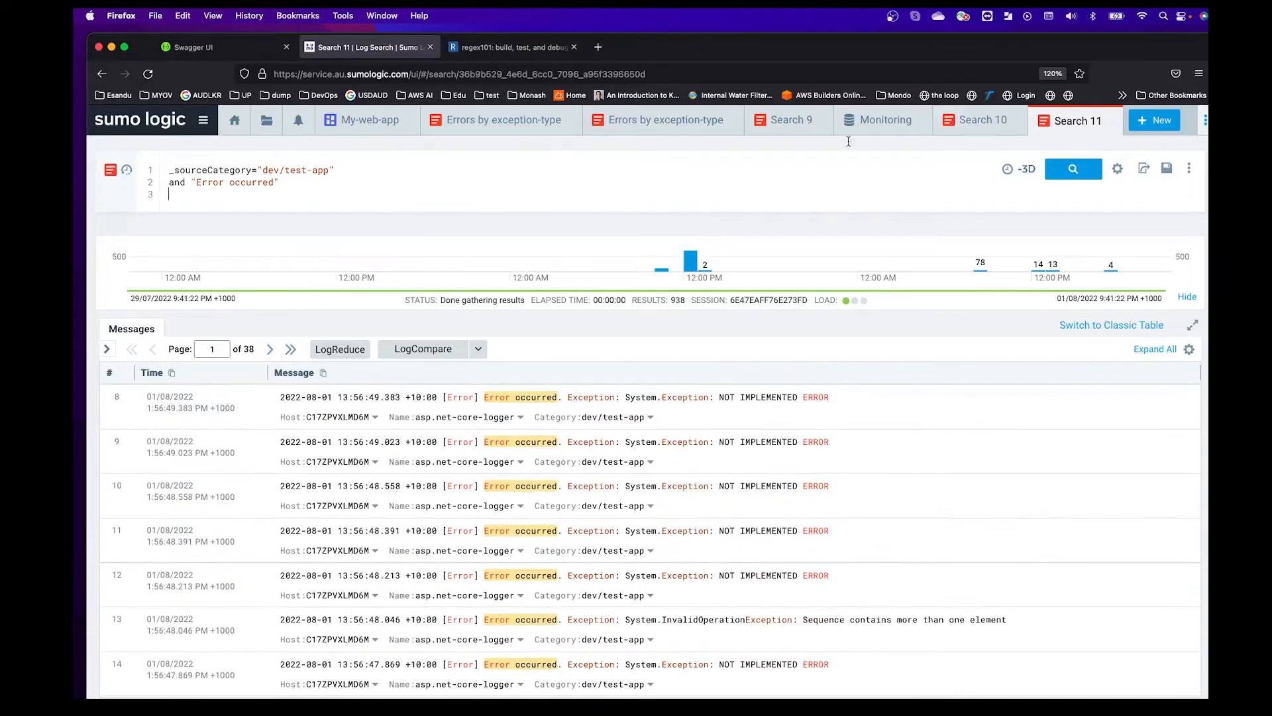
# Rerun the search and compare the common "[Error] Error occurred. Exception:" prefix with the exception text in the log messages
pyautogui.click(1073, 169)
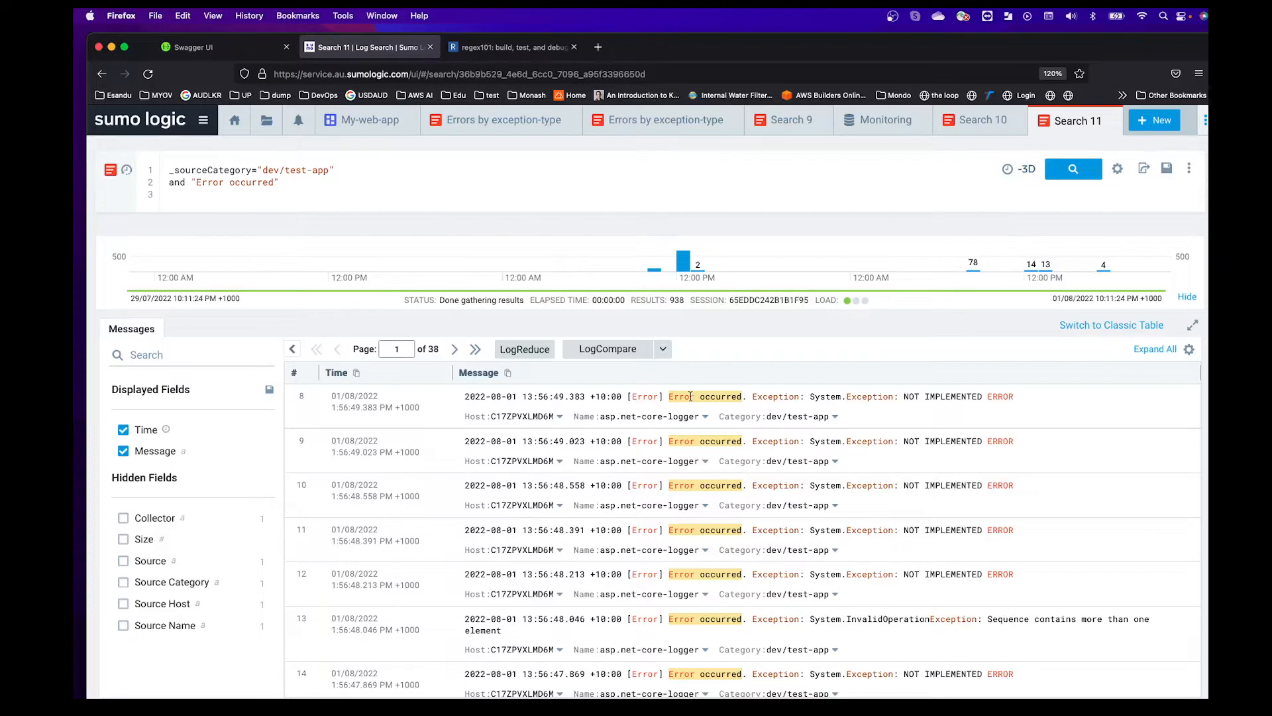
pyautogui.moveTo(810, 396); pyautogui.dragTo(627, 396)
pyautogui.click(814, 402)
pyautogui.moveTo(807, 397); pyautogui.dragTo(1023, 404)
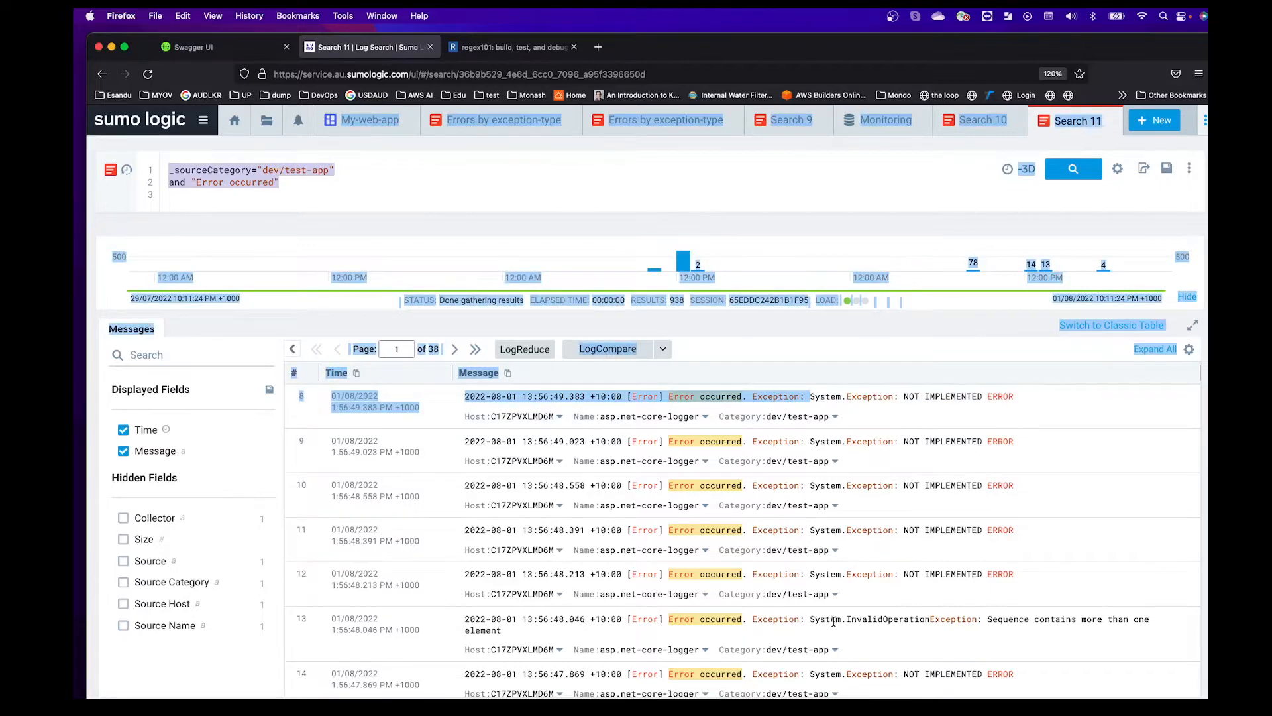
pyautogui.scroll(-2, 925, 623)
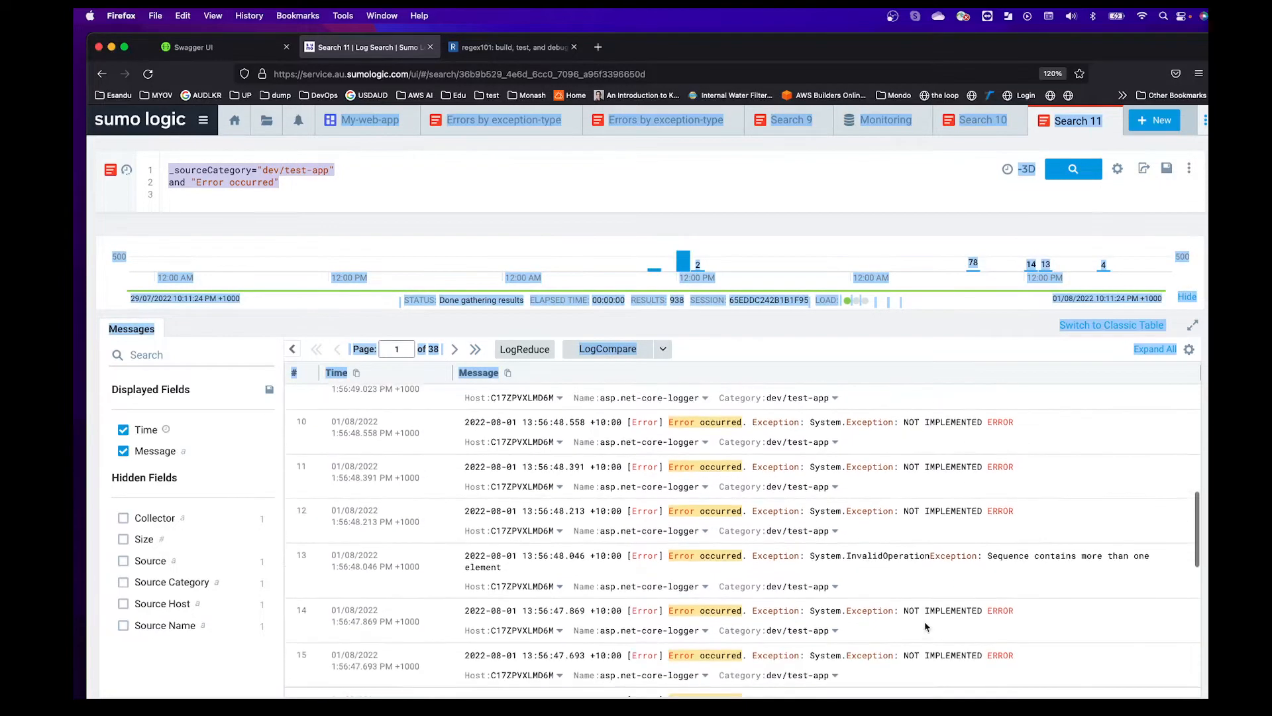
pyautogui.scroll(-6, 925, 627)
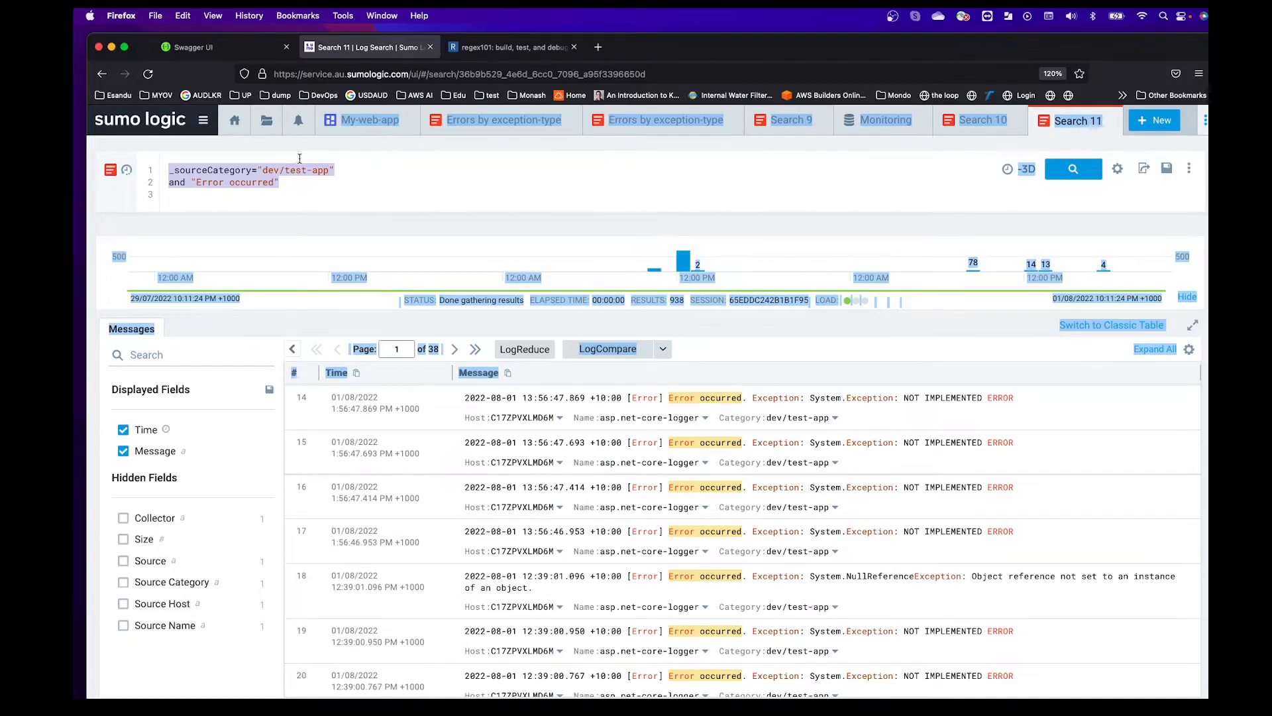
# Start a third line in the query with the operator "| parse regex"
pyautogui.click(318, 190)
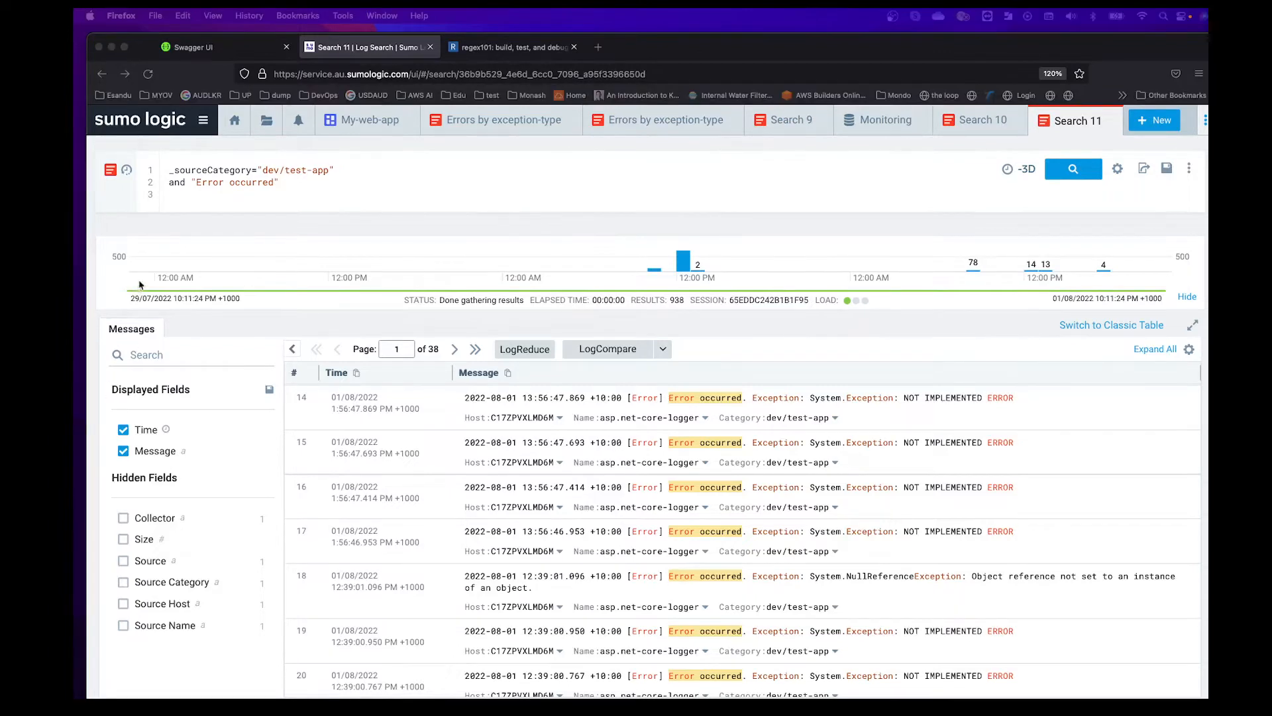
pyautogui.click(191, 193)
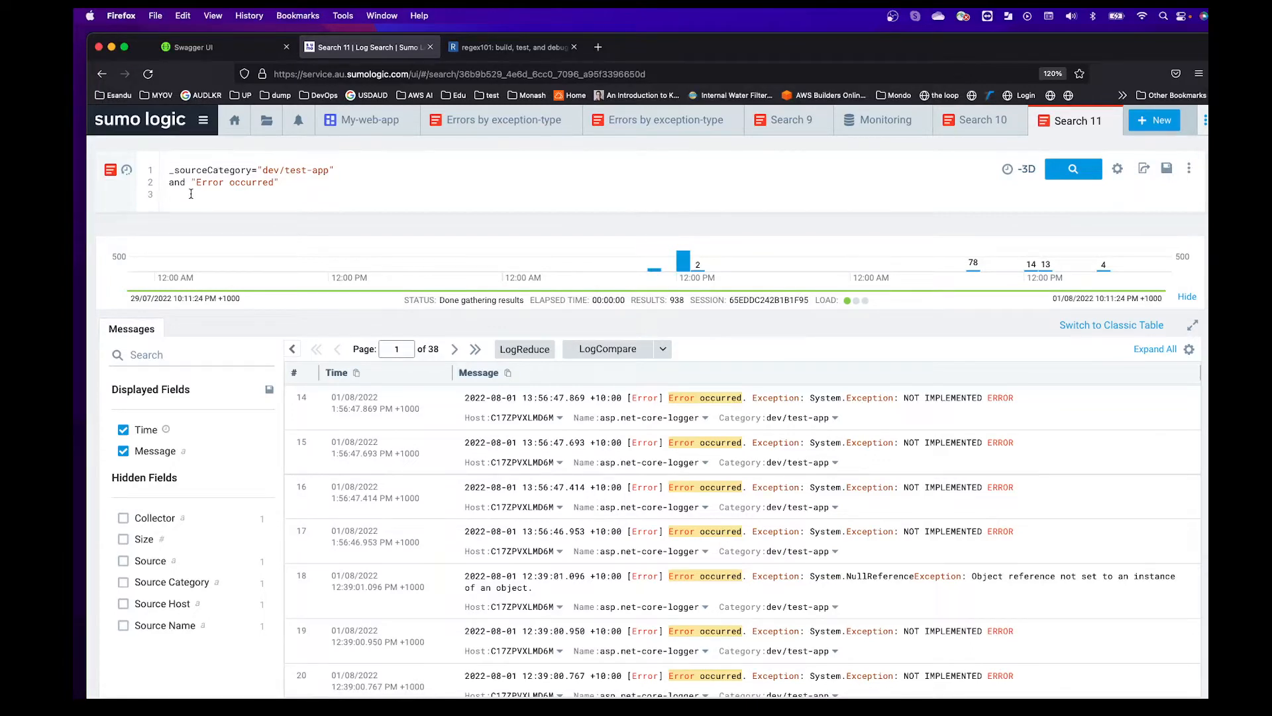
pyautogui.write('|')
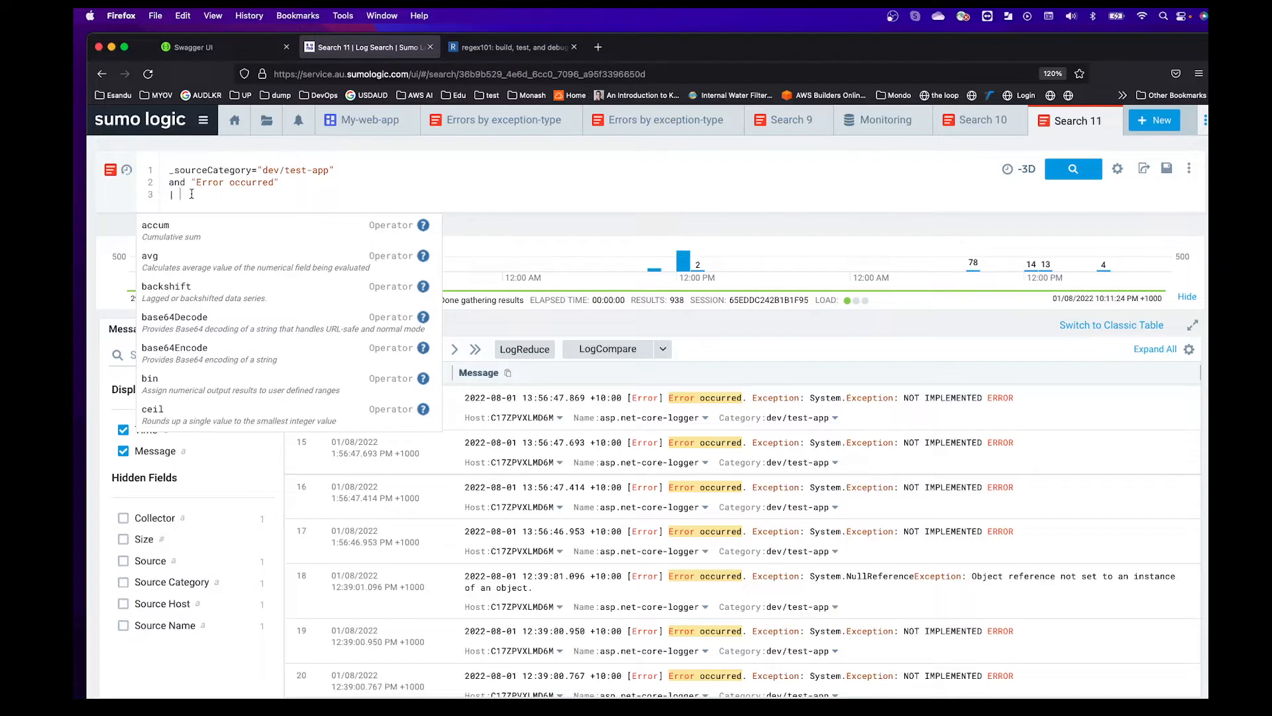
pyautogui.write('paa')
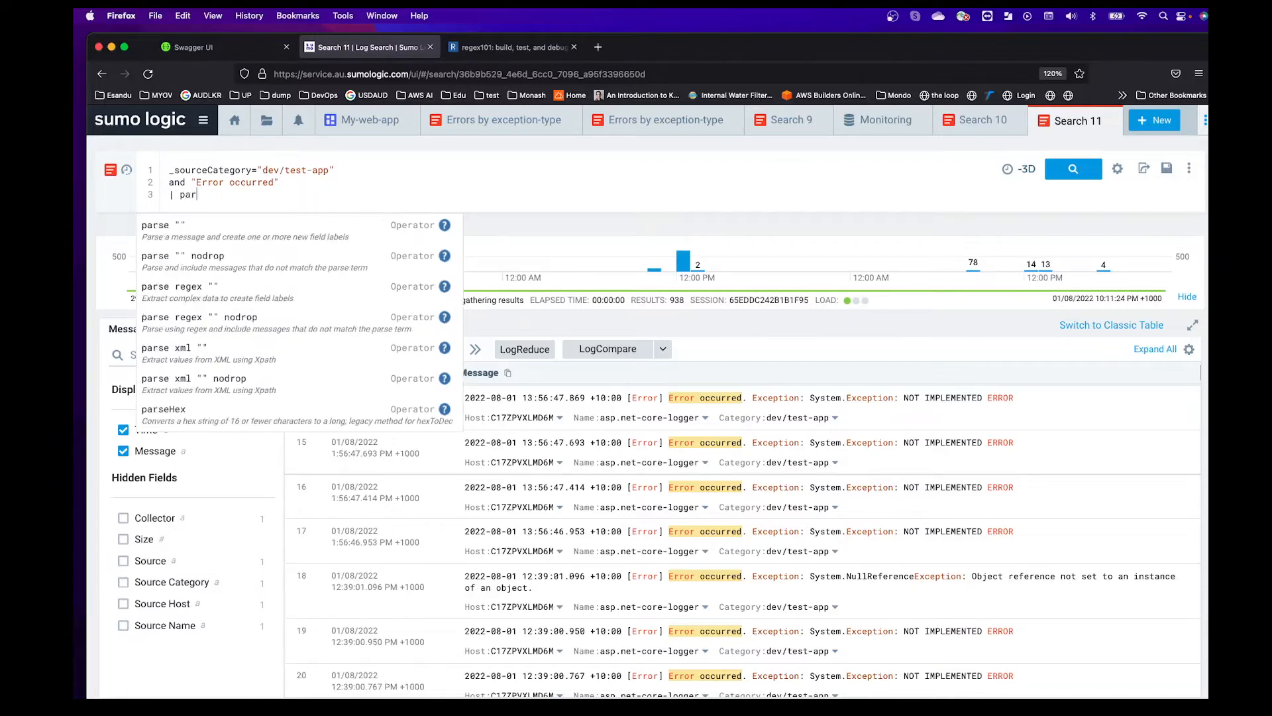
pyautogui.press('BackSpace')
pyautogui.write('rse')
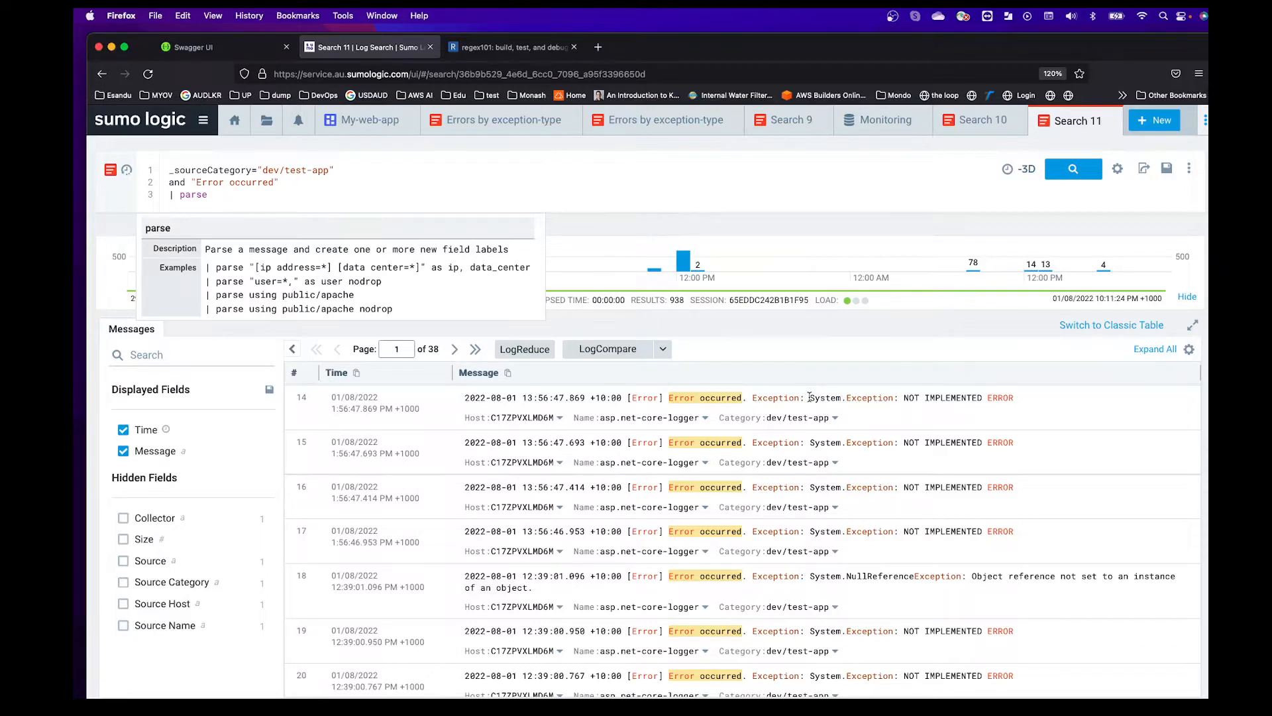
pyautogui.click(248, 198)
pyautogui.write('reg')
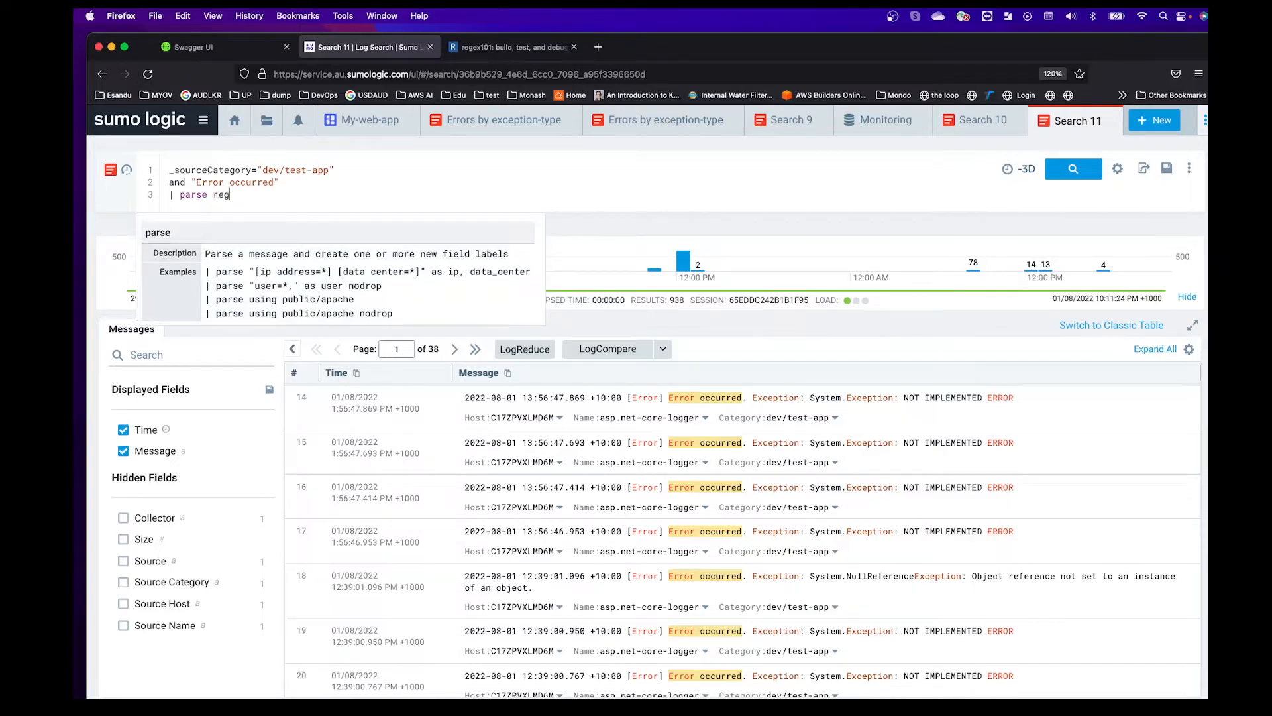
pyautogui.write('ex ')
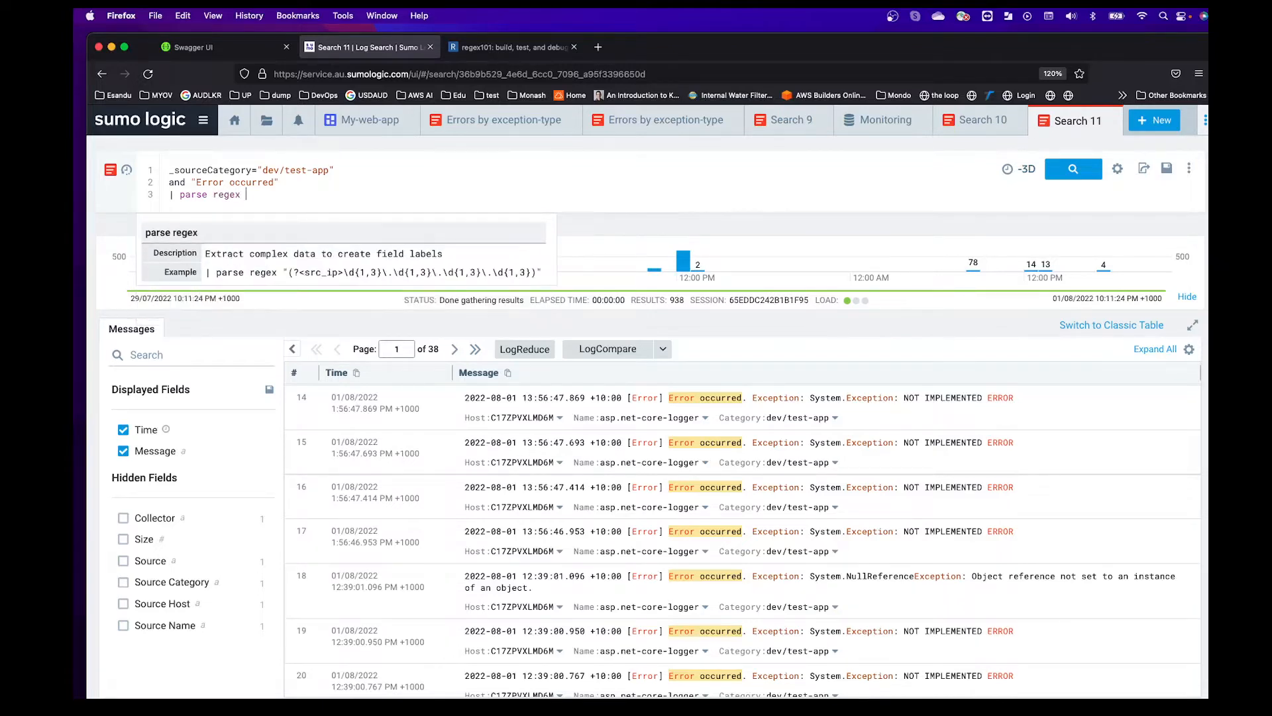
# Continue the parse regex line with "field = _raw", copying the Message field's name, and add an empty pair of double quotes
pyautogui.write('field =')
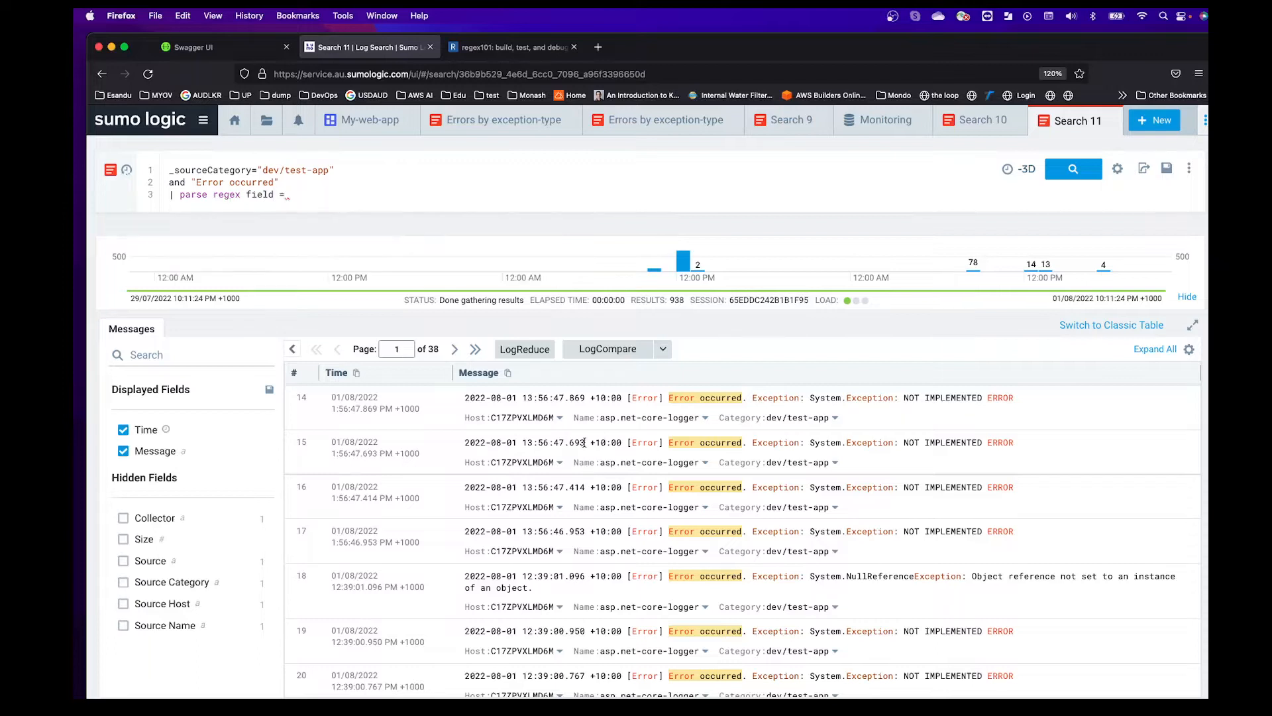
pyautogui.click(508, 376)
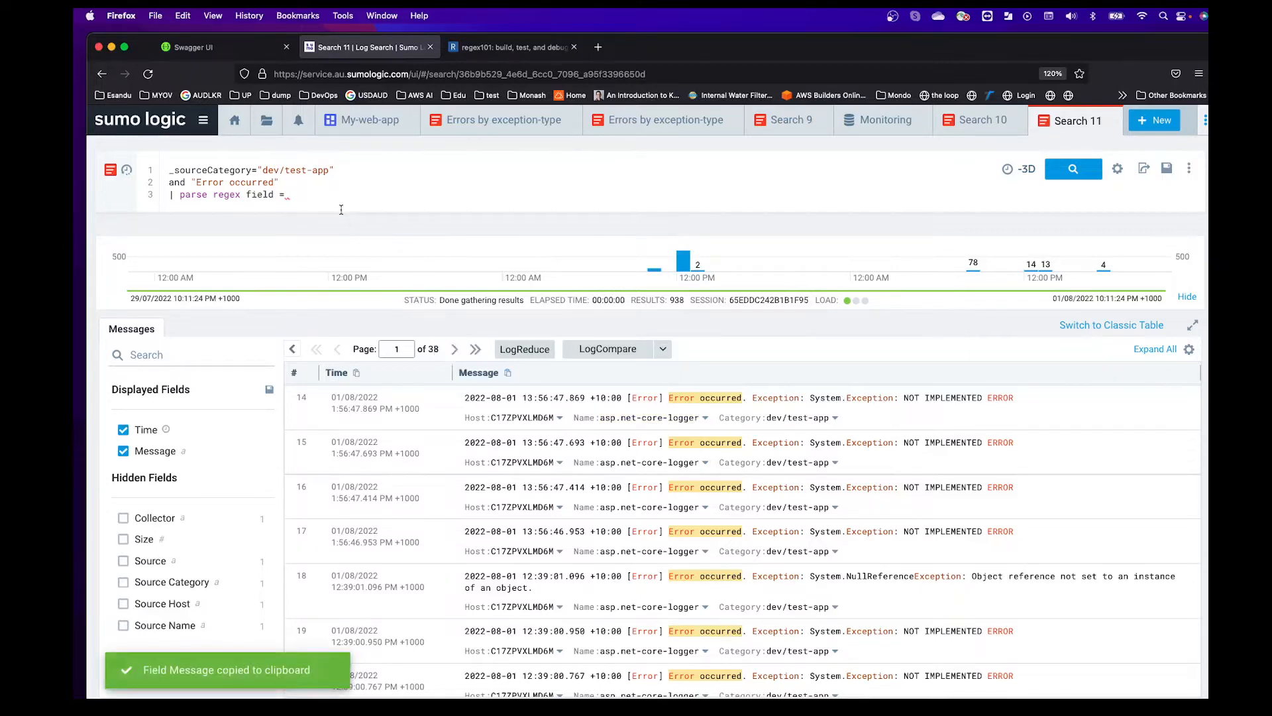
pyautogui.write('_raw')
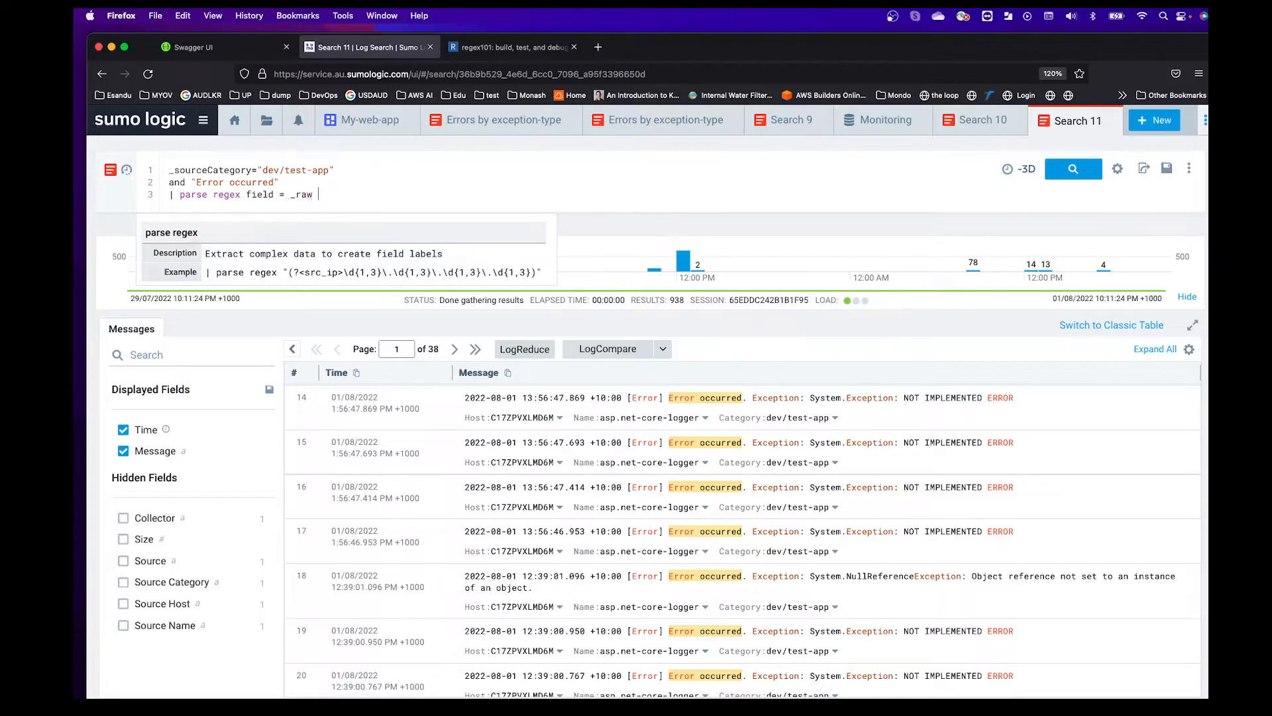
pyautogui.write('"')
# Copy the full "NOT IMPLEMENTED ERROR" log message from row 14 and paste it into regex101 as the test string
pyautogui.click(502, 52)
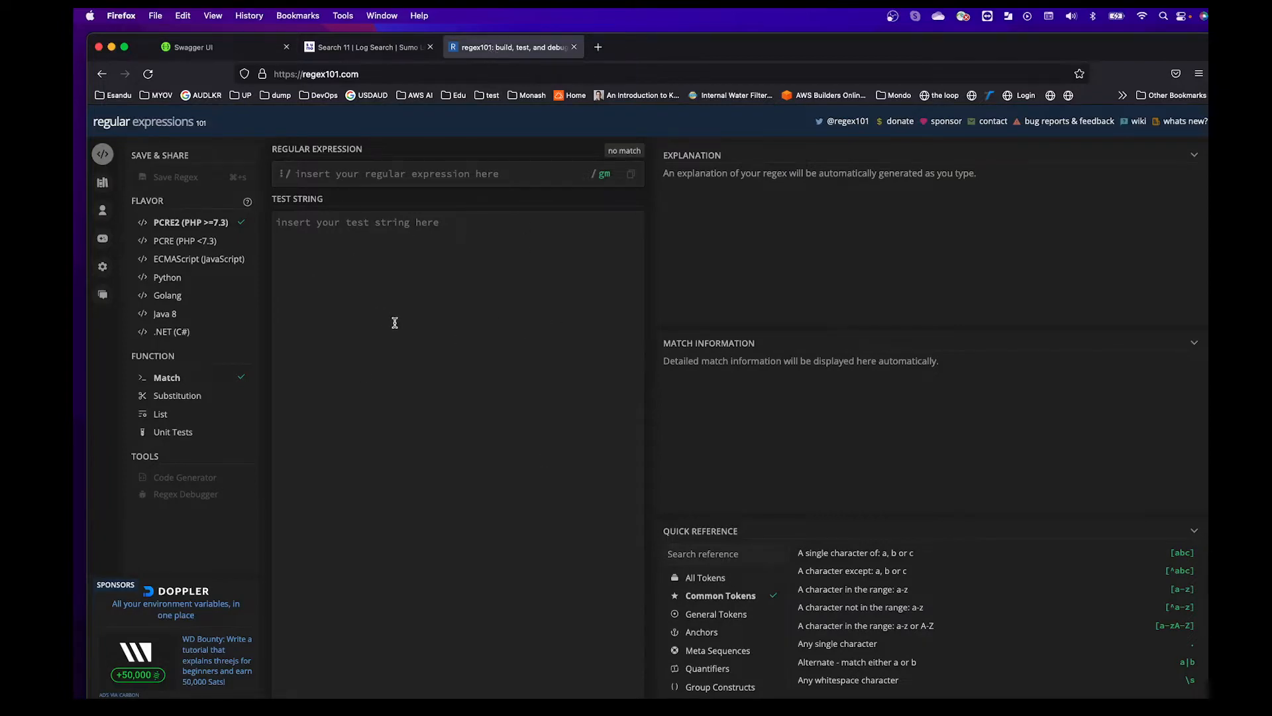
pyautogui.click(388, 53)
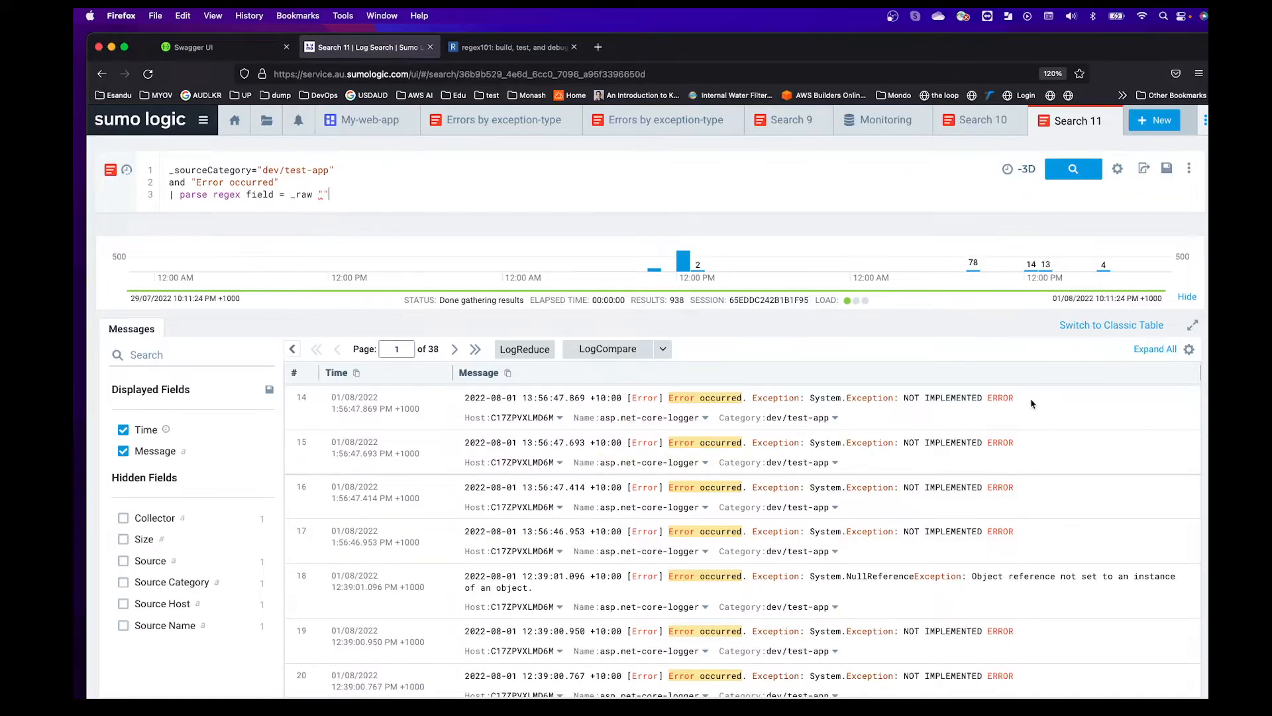
pyautogui.moveTo(1025, 397); pyautogui.dragTo(464, 397)
pyautogui.press('super+c')
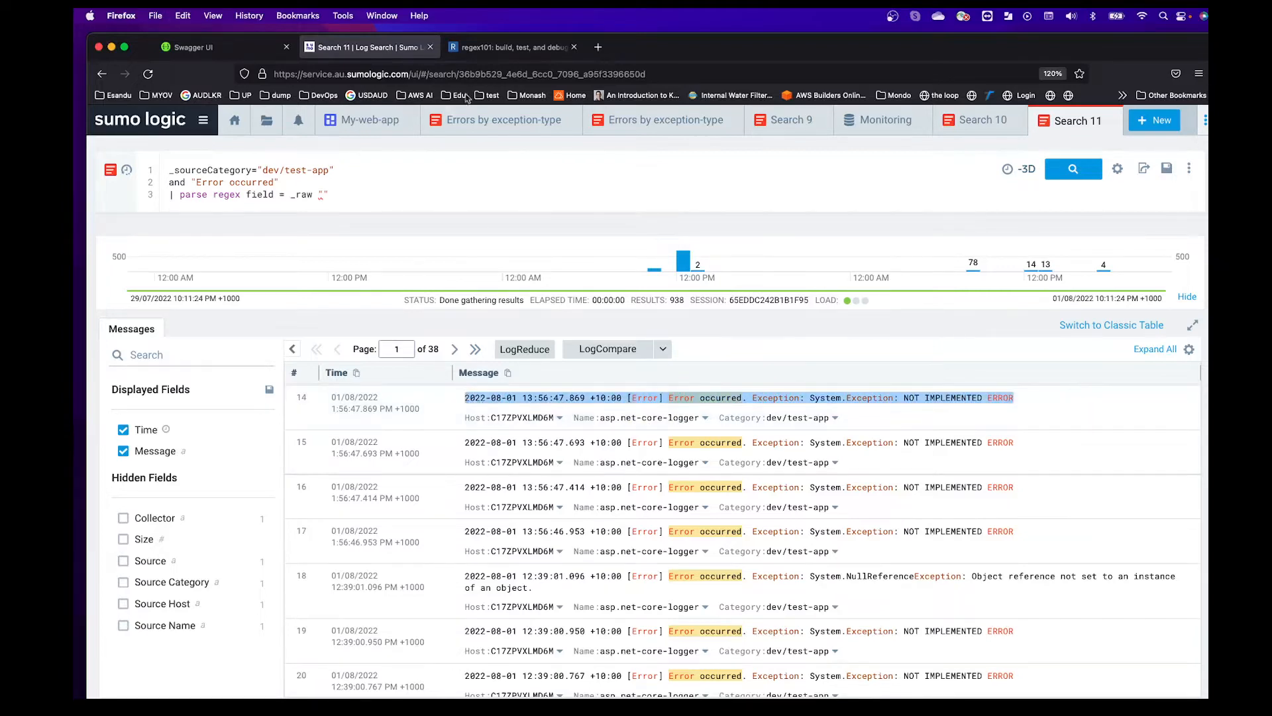
pyautogui.click(510, 47)
pyautogui.click(353, 237)
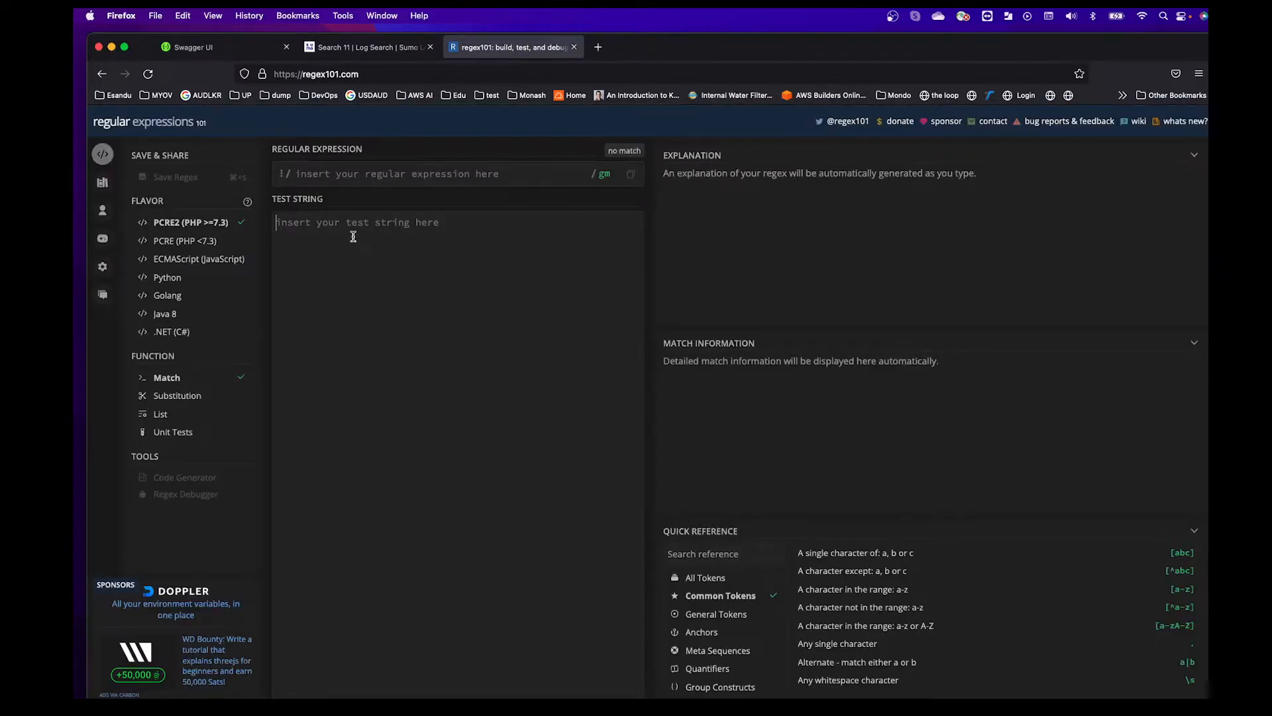
pyautogui.press('super+v')
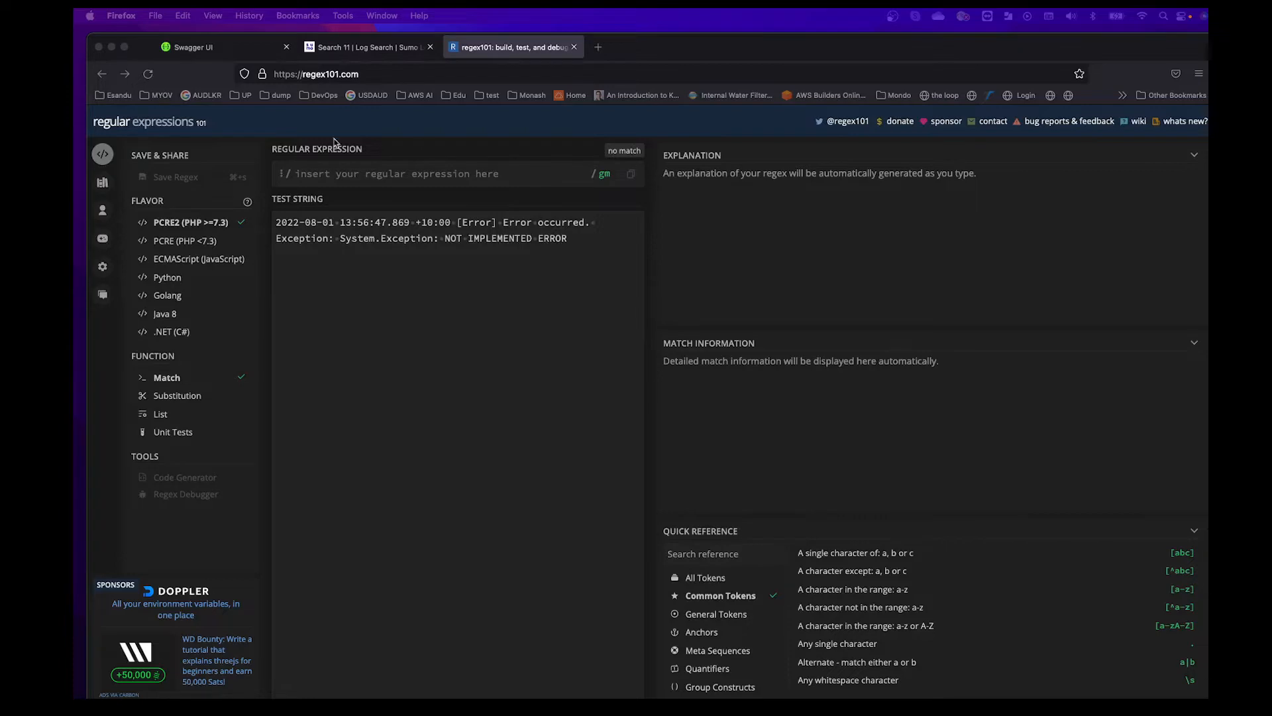
# Enter the regular expression "Error occurred. Exception:(?<message> \w.*)" in regex101 and check the text captured by the message group
pyautogui.click(371, 174)
pyautogui.write('Error occurred. Exception:(?<message> \\w.*)')
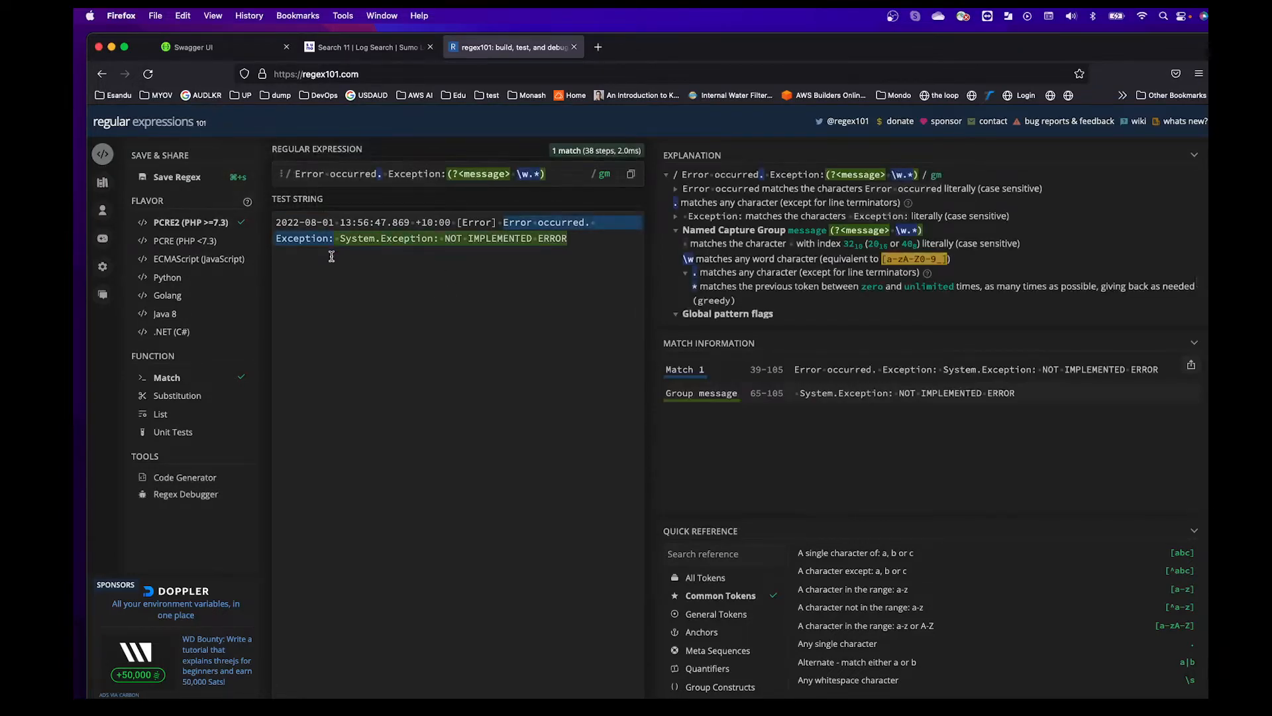
pyautogui.moveTo(493, 251)
pyautogui.doubleClick(490, 174)
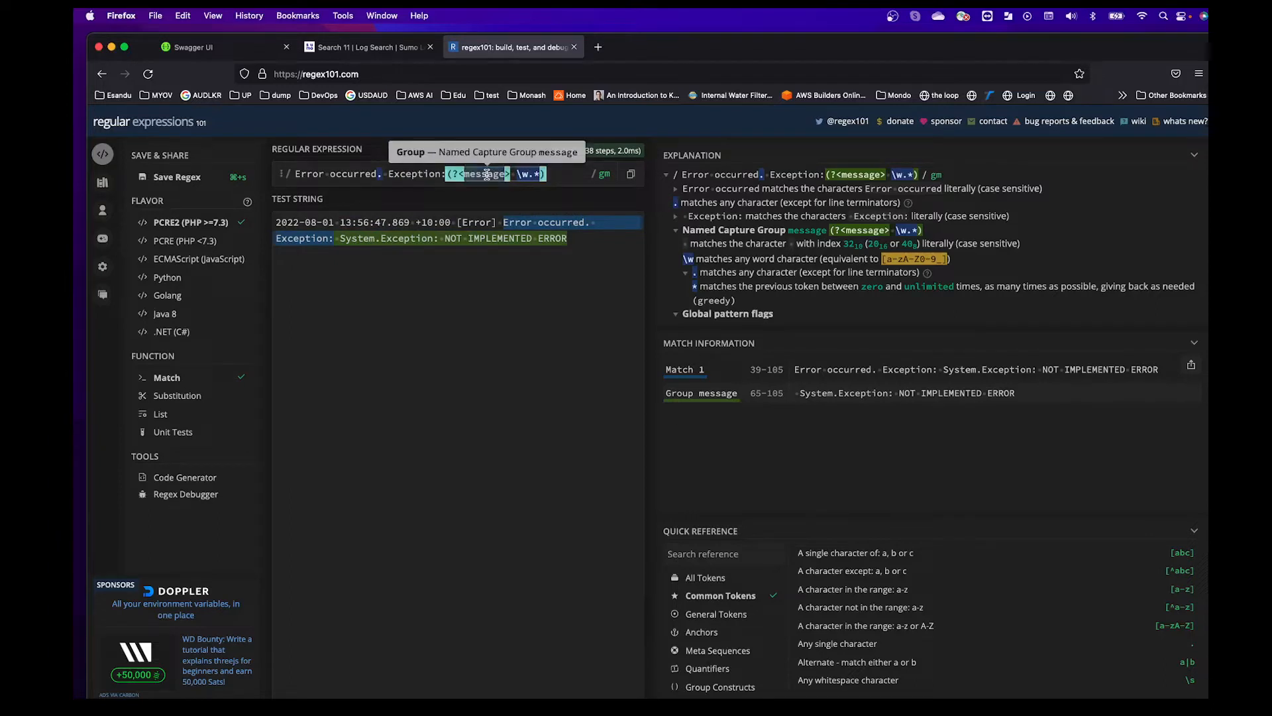
pyautogui.click(746, 453)
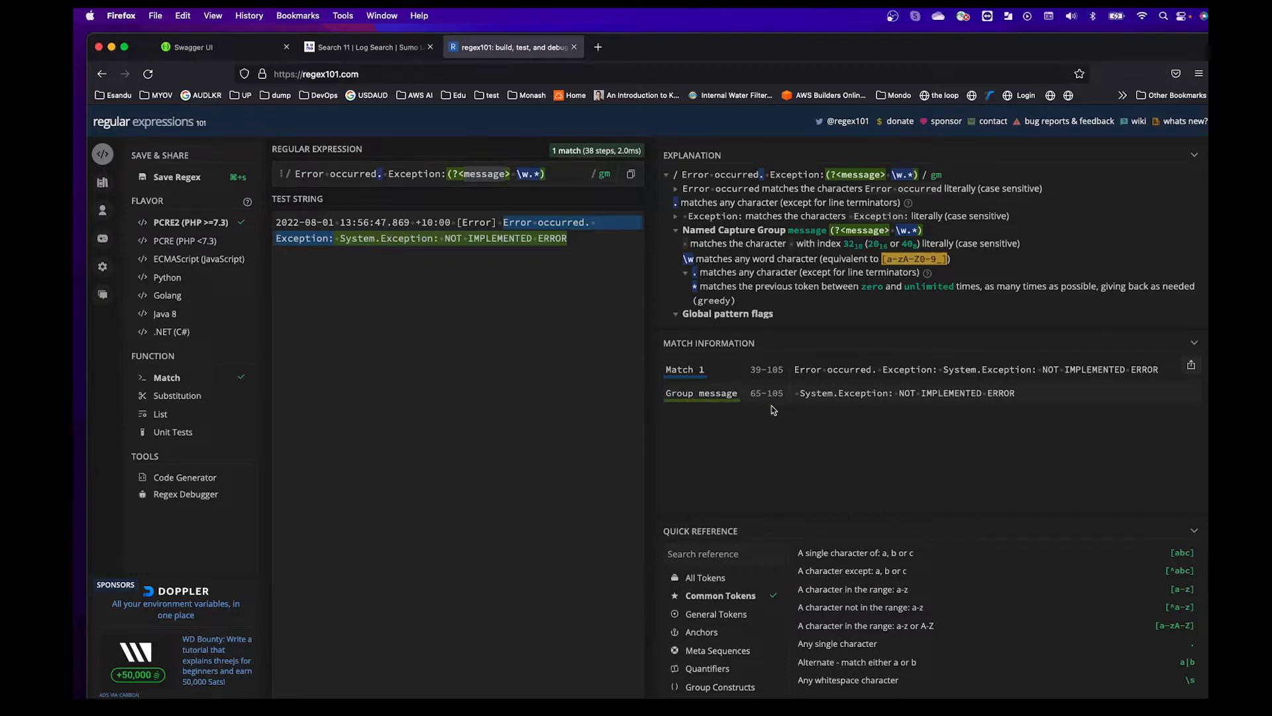
pyautogui.moveTo(802, 394); pyautogui.dragTo(1025, 398)
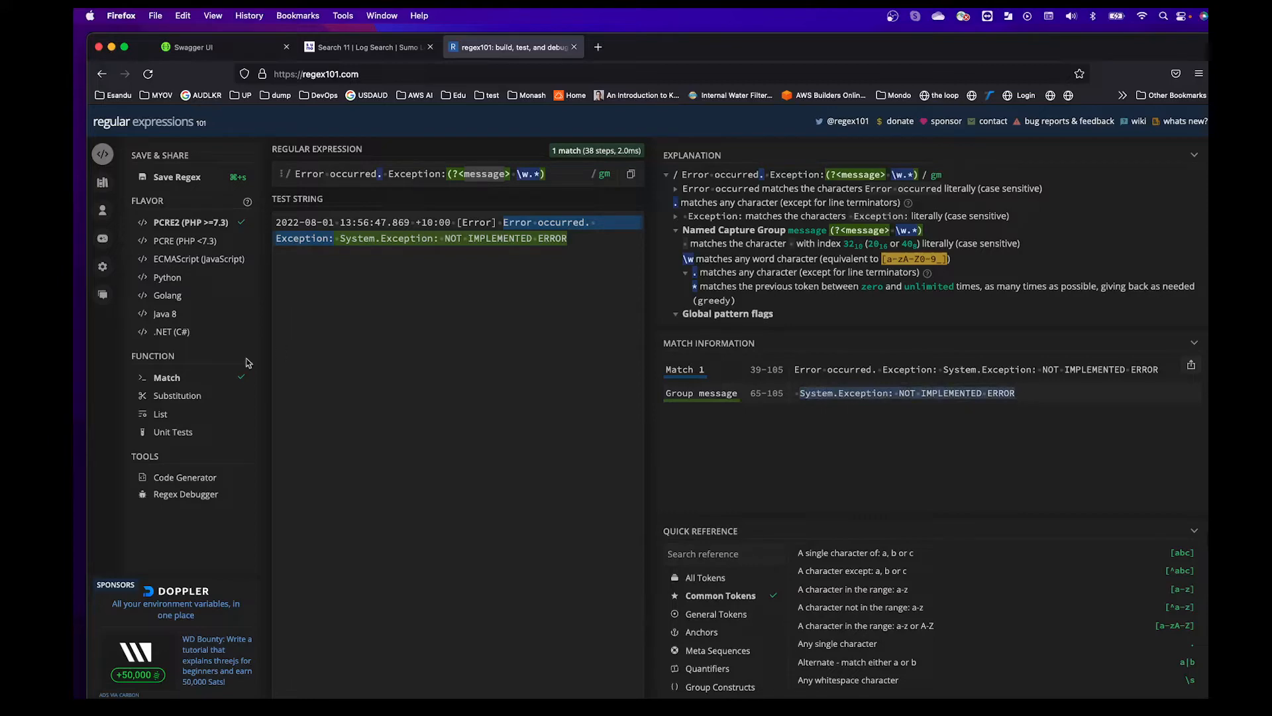
pyautogui.click(451, 358)
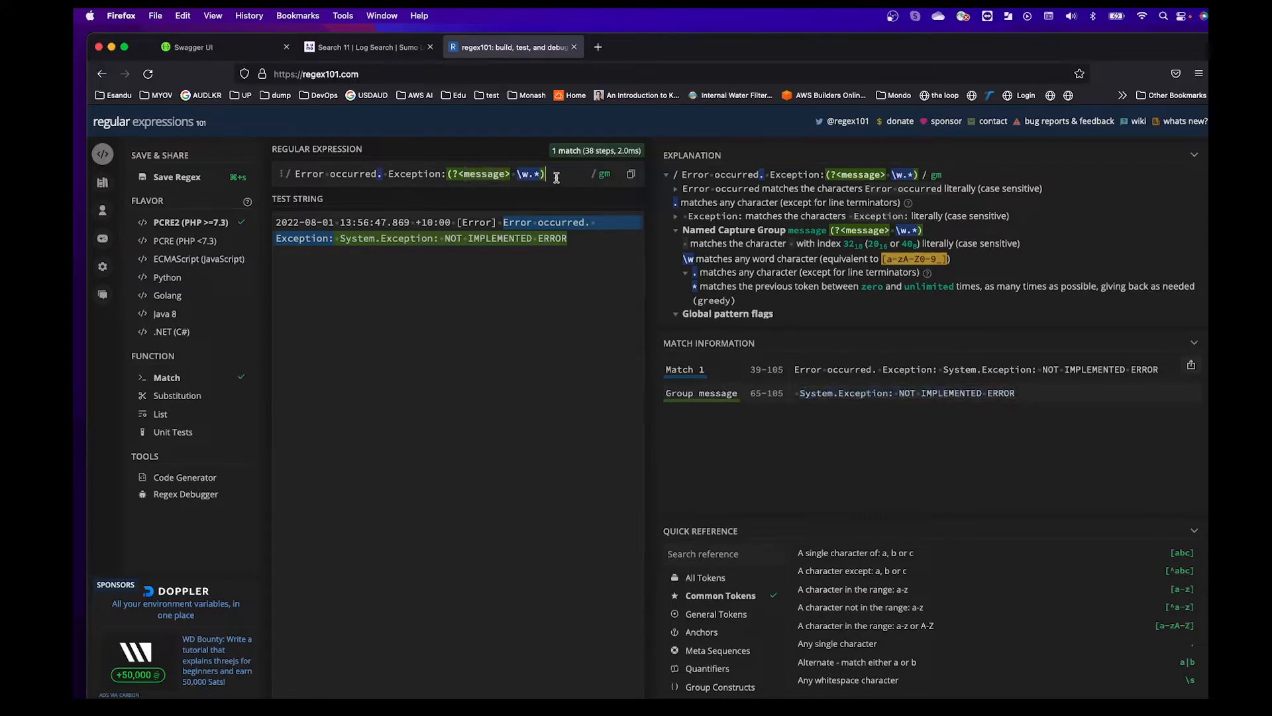
# Back in Sumo Logic, put "Error occurred. Exception:(?<message> \w.*)" inside the parse regex line's quotes and run the search
pyautogui.click(387, 48)
pyautogui.click(322, 194)
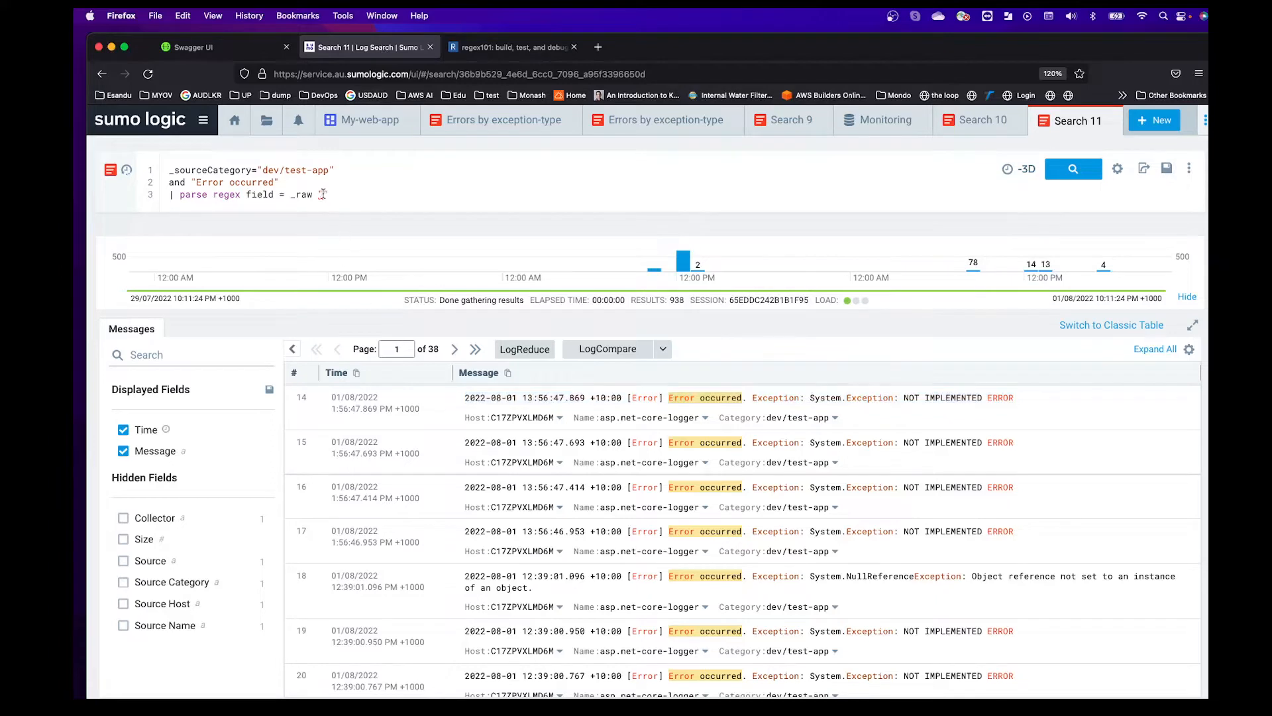
pyautogui.write('Error occurred. Exception:(?<message> \\w.*)')
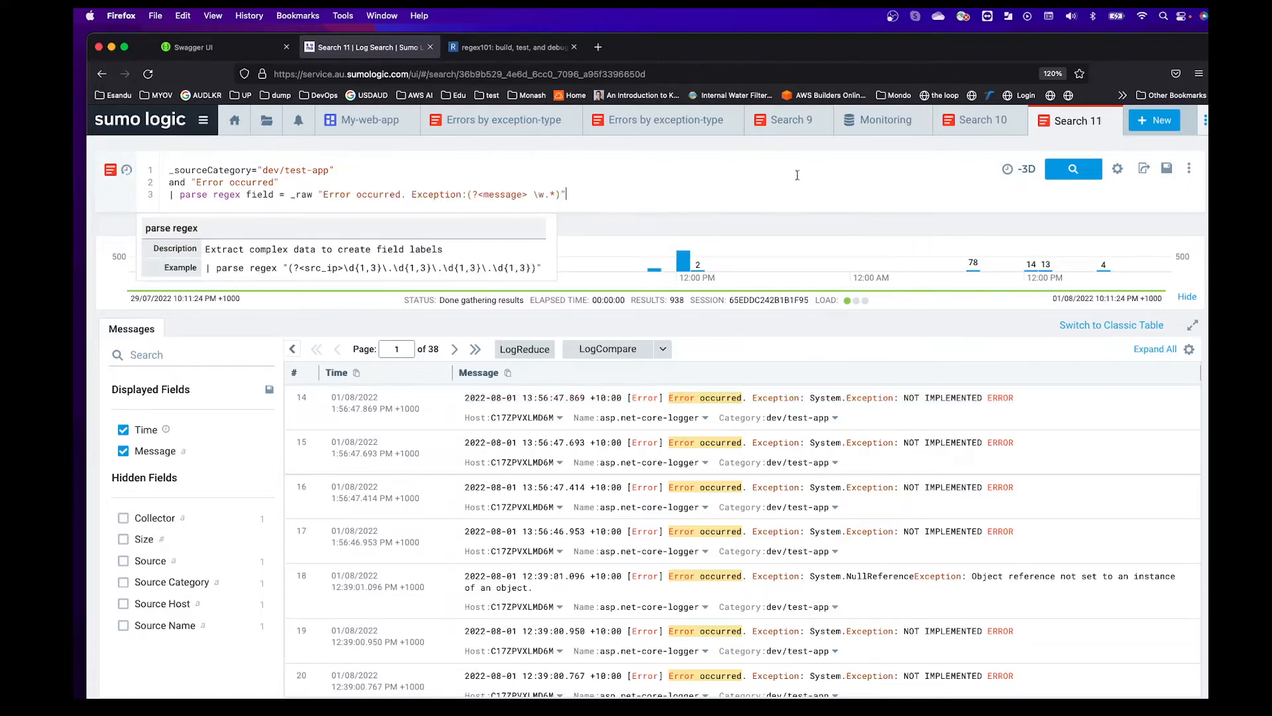
pyautogui.click(1066, 172)
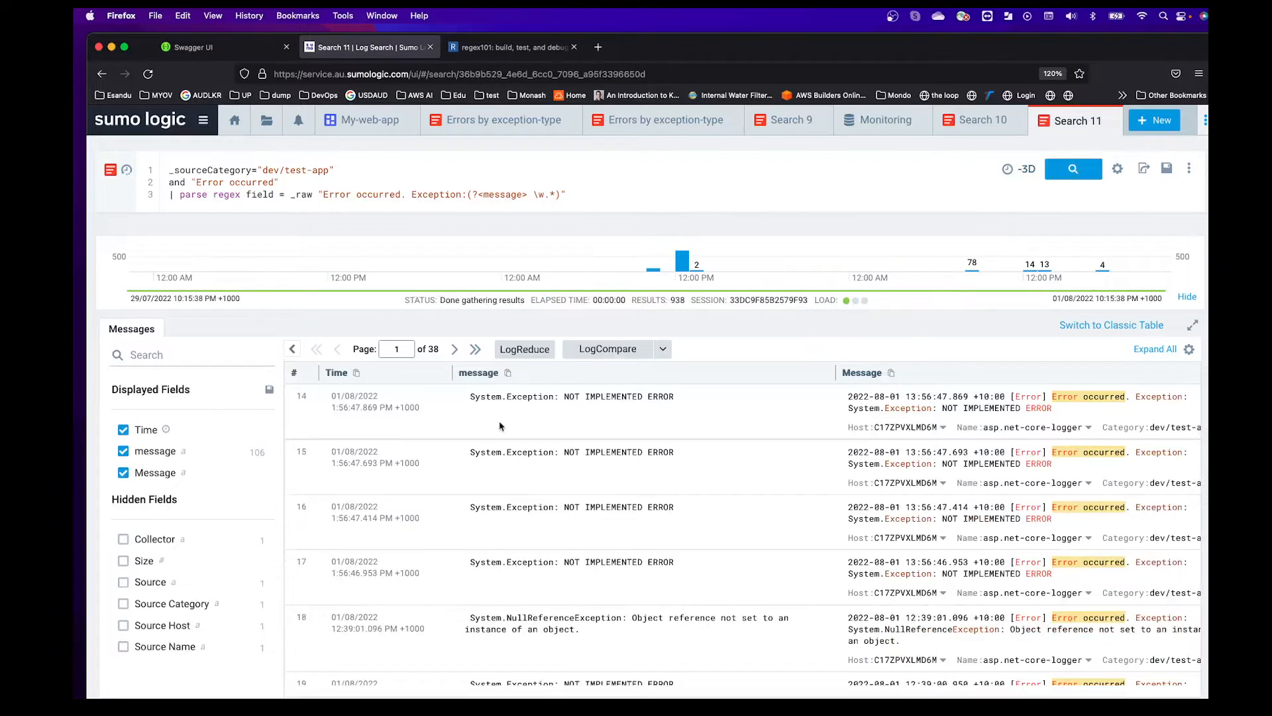
# Try the capture group name message1 in a search run, and restore the name to message
pyautogui.click(523, 194)
pyautogui.write('1')
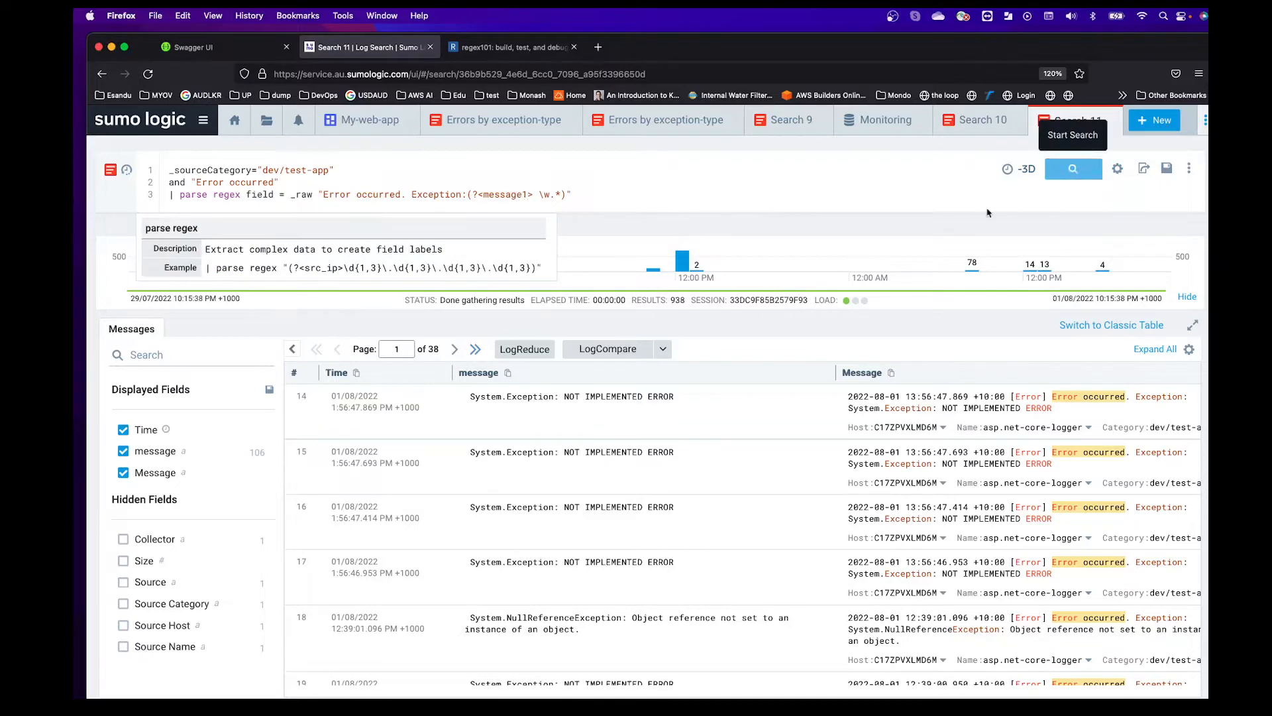
pyautogui.click(1073, 169)
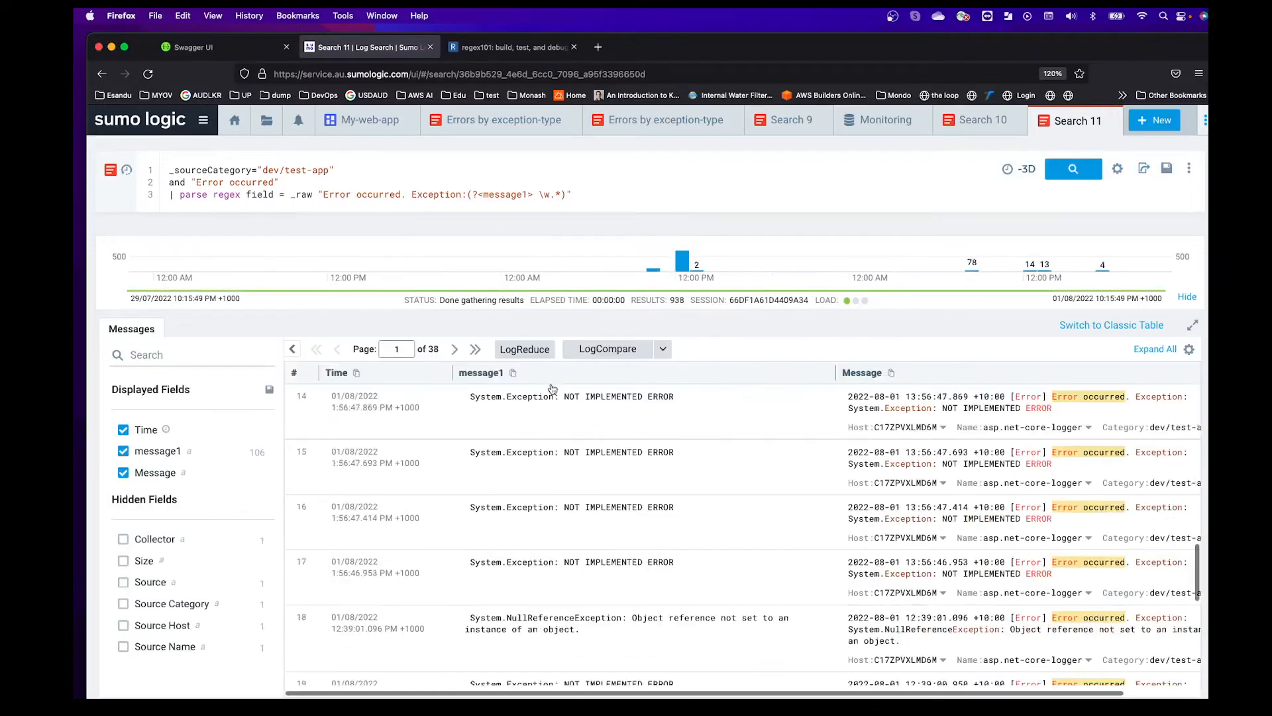
pyautogui.click(529, 194)
pyautogui.press('BackSpace')
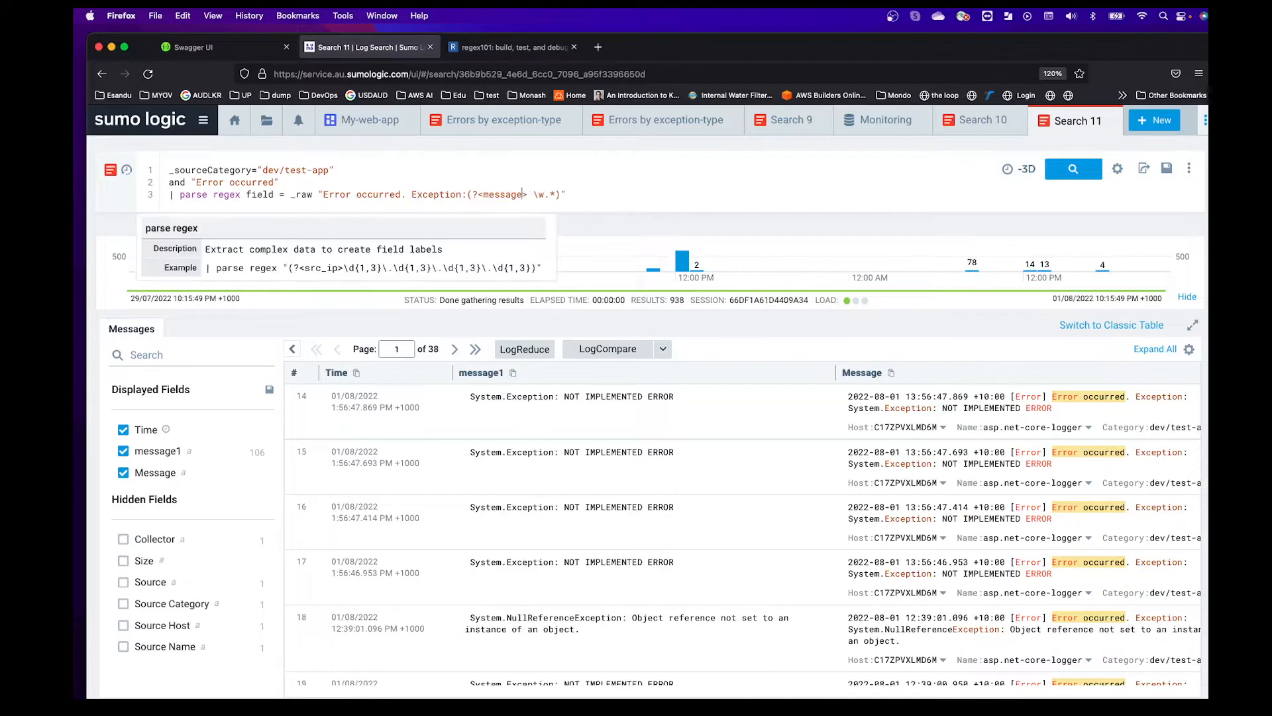
# Append the nodrop option to the end of the parse regex line and rerun the search
pyautogui.click(569, 193)
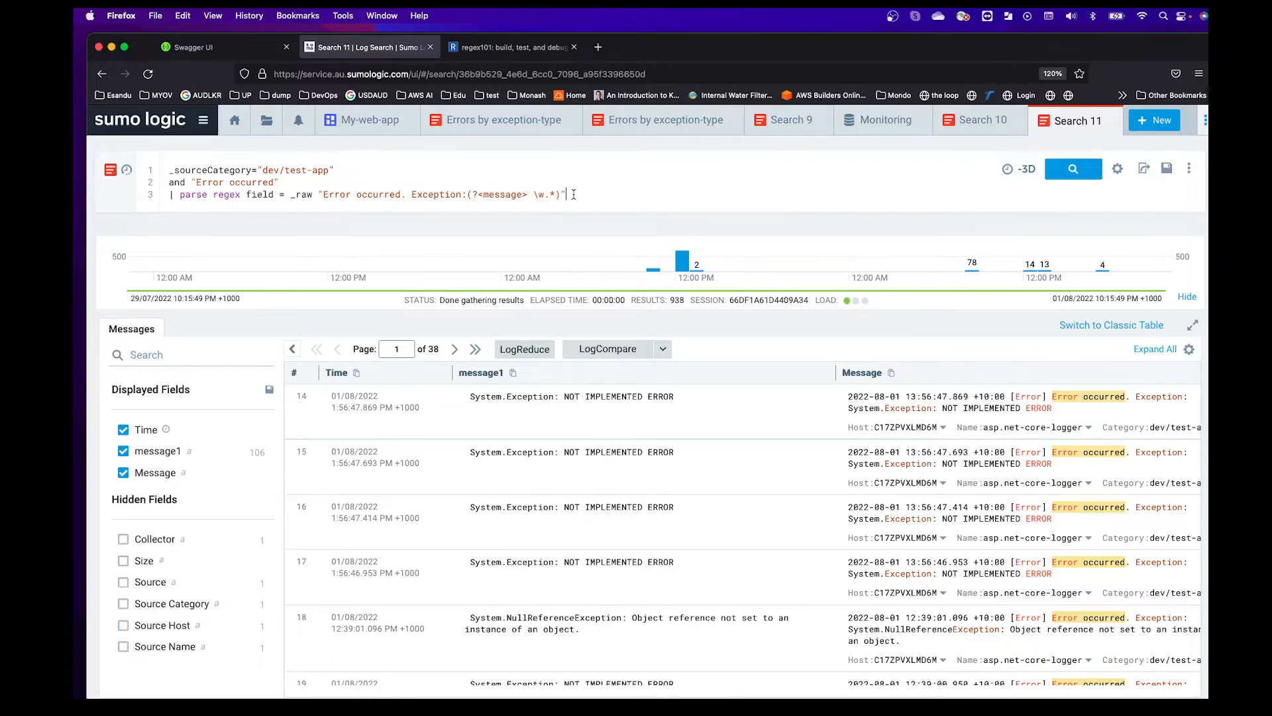
pyautogui.write('nodrop')
pyautogui.hscroll(2, 874, 422)
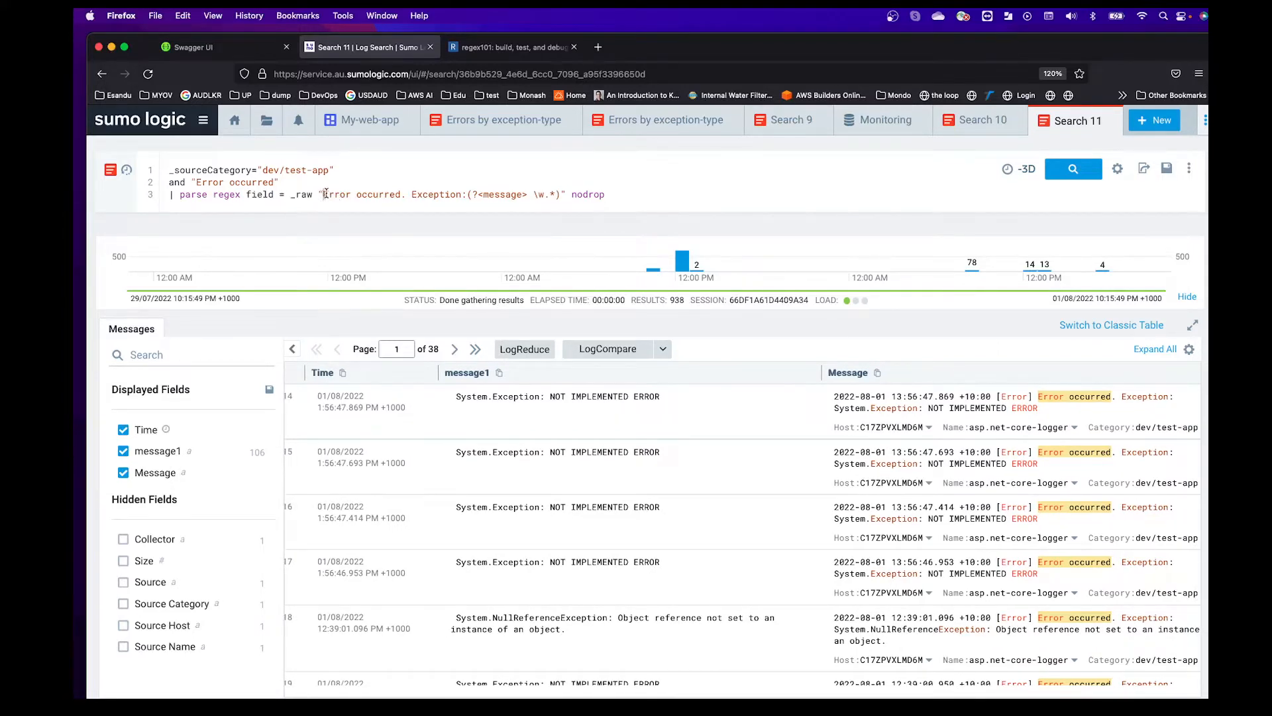
pyautogui.moveTo(323, 194); pyautogui.dragTo(543, 194)
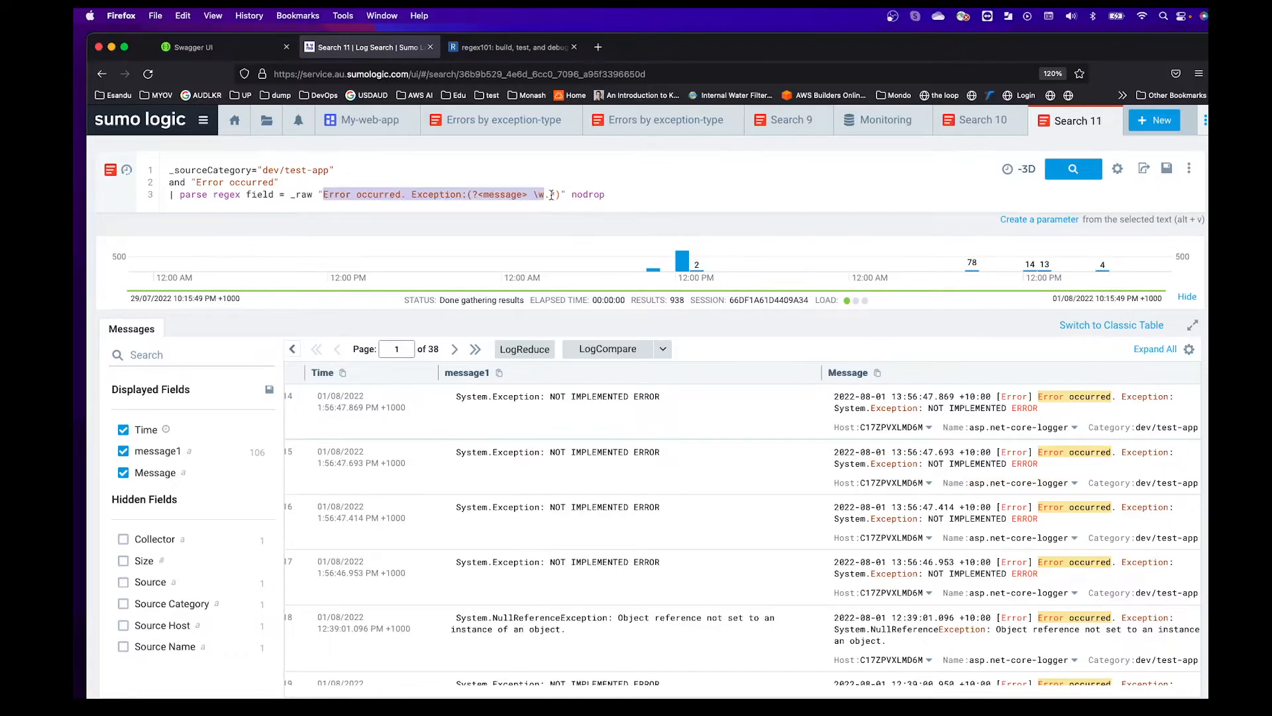
pyautogui.write('*')
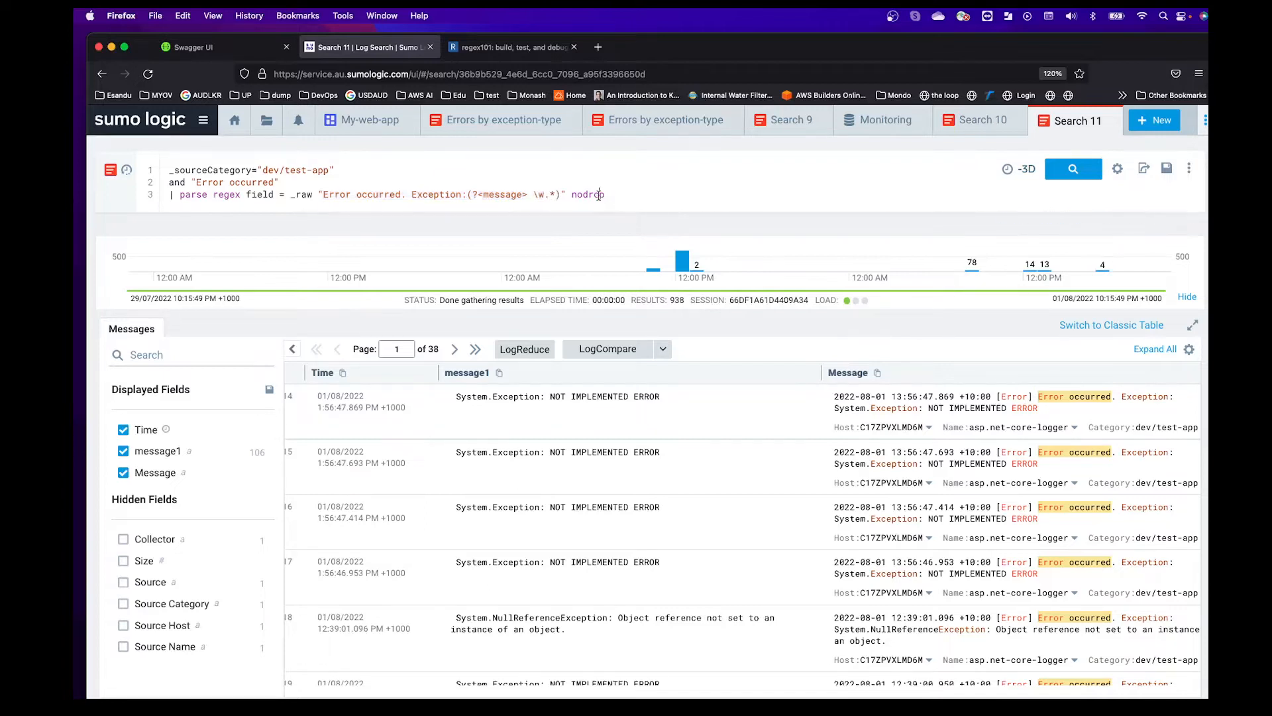
pyautogui.doubleClick(590, 194)
pyautogui.press('BackSpace')
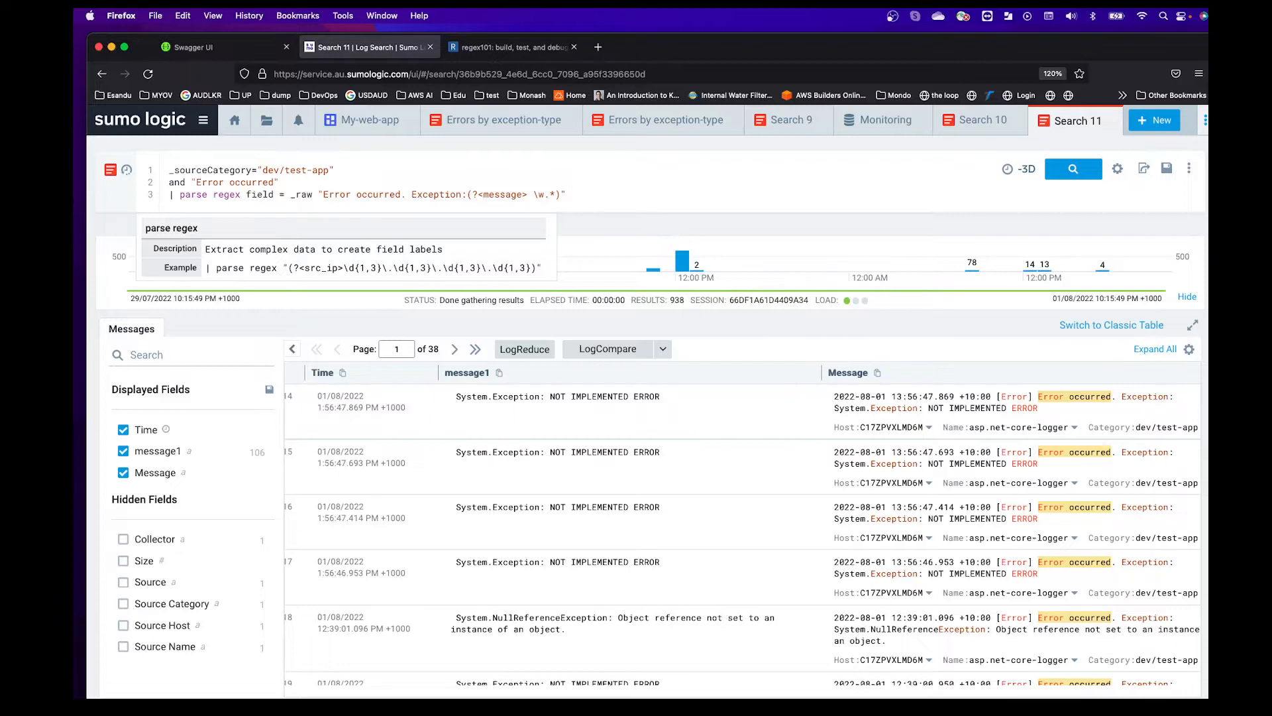
pyautogui.write('odrop')
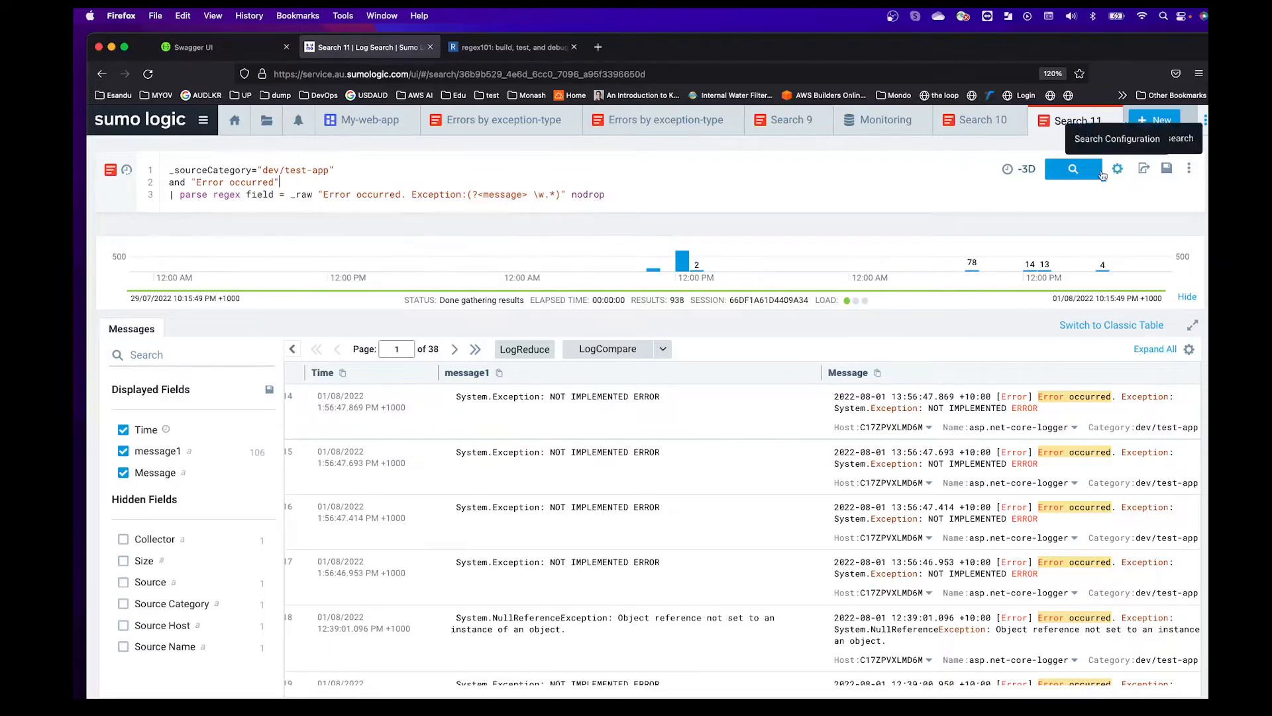
pyautogui.click(1074, 169)
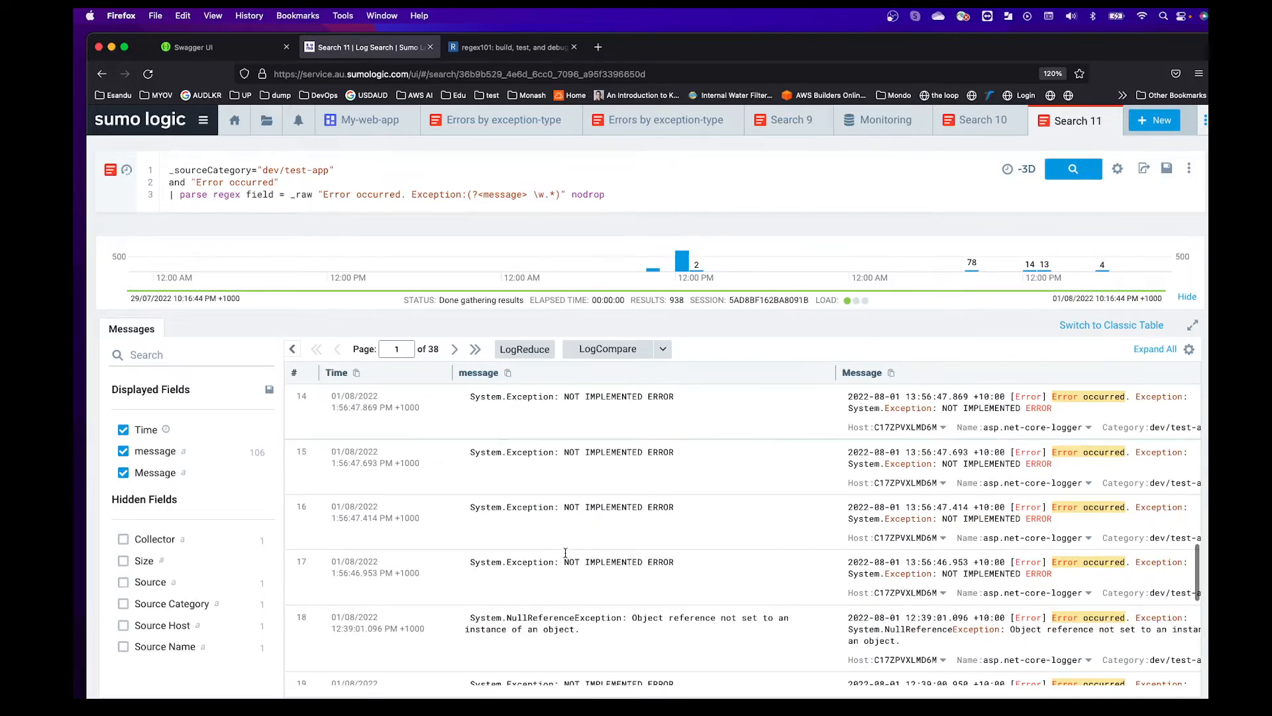
# Examine the extracted message column for the different exception types and compare it with the full log messages
pyautogui.scroll(-2, 563, 557)
pyautogui.hscroll(1, 565, 562)
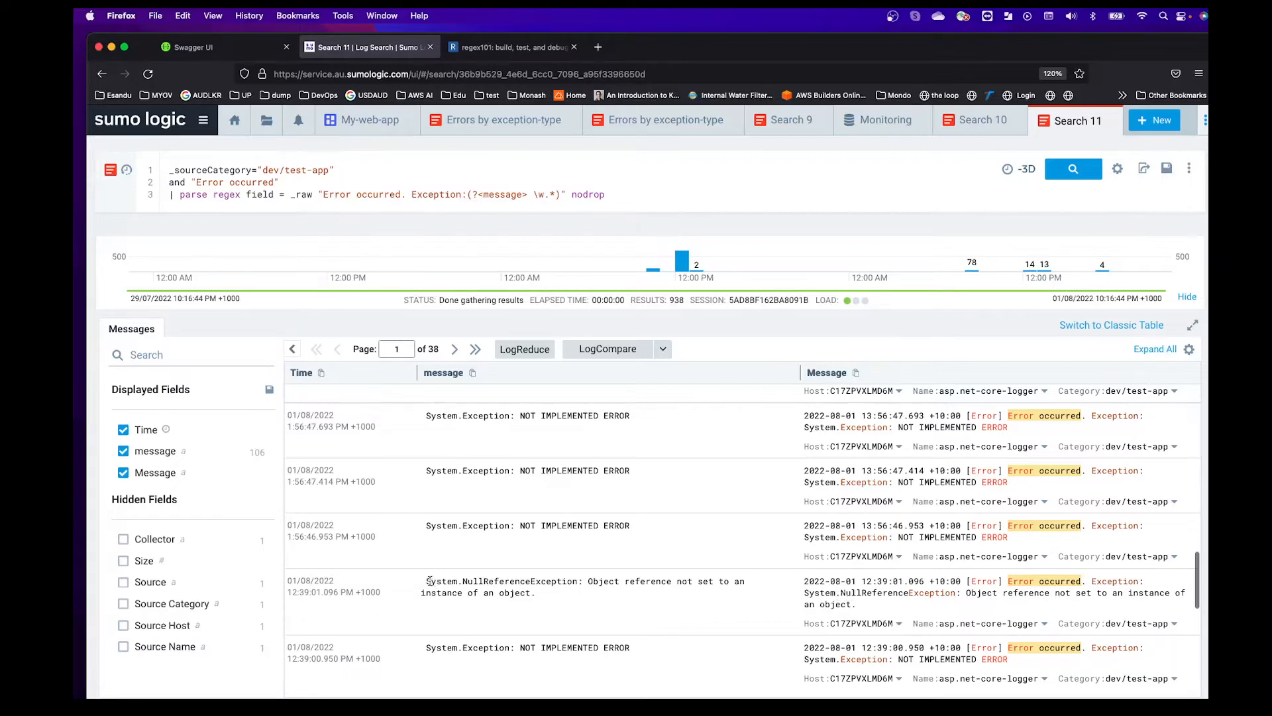
pyautogui.moveTo(424, 581); pyautogui.dragTo(533, 595)
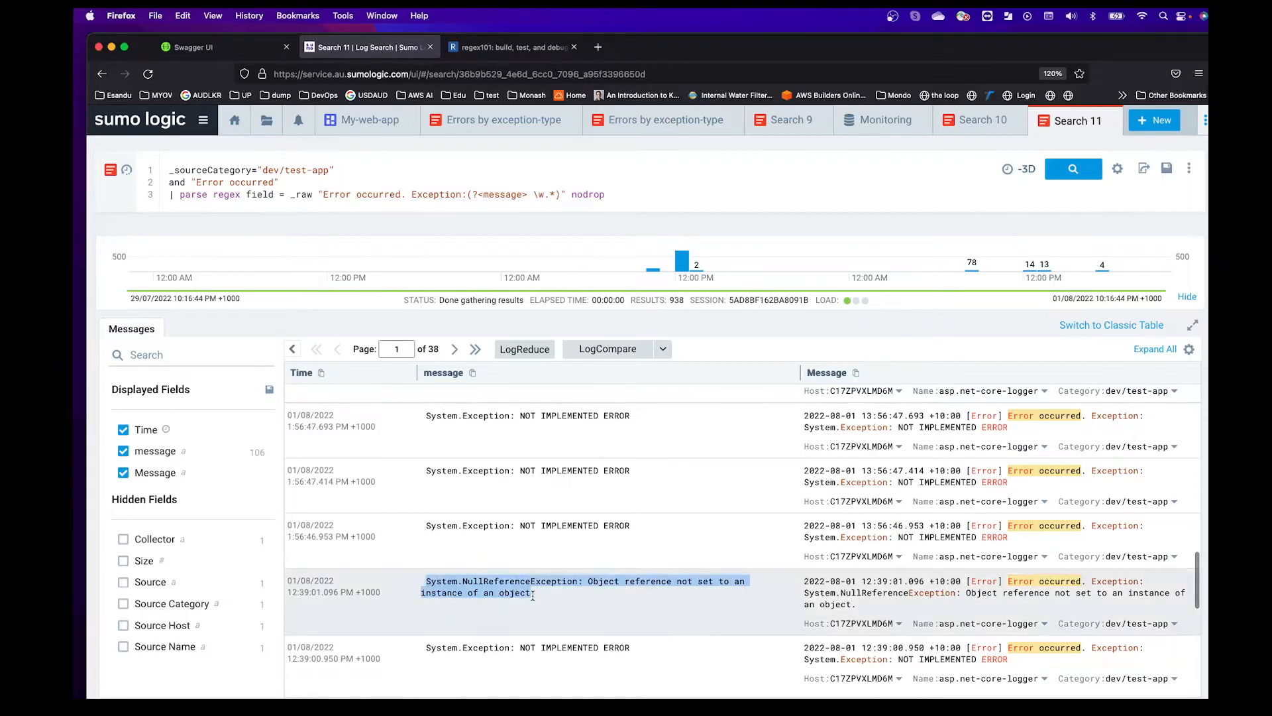
pyautogui.scroll(-3, 534, 583)
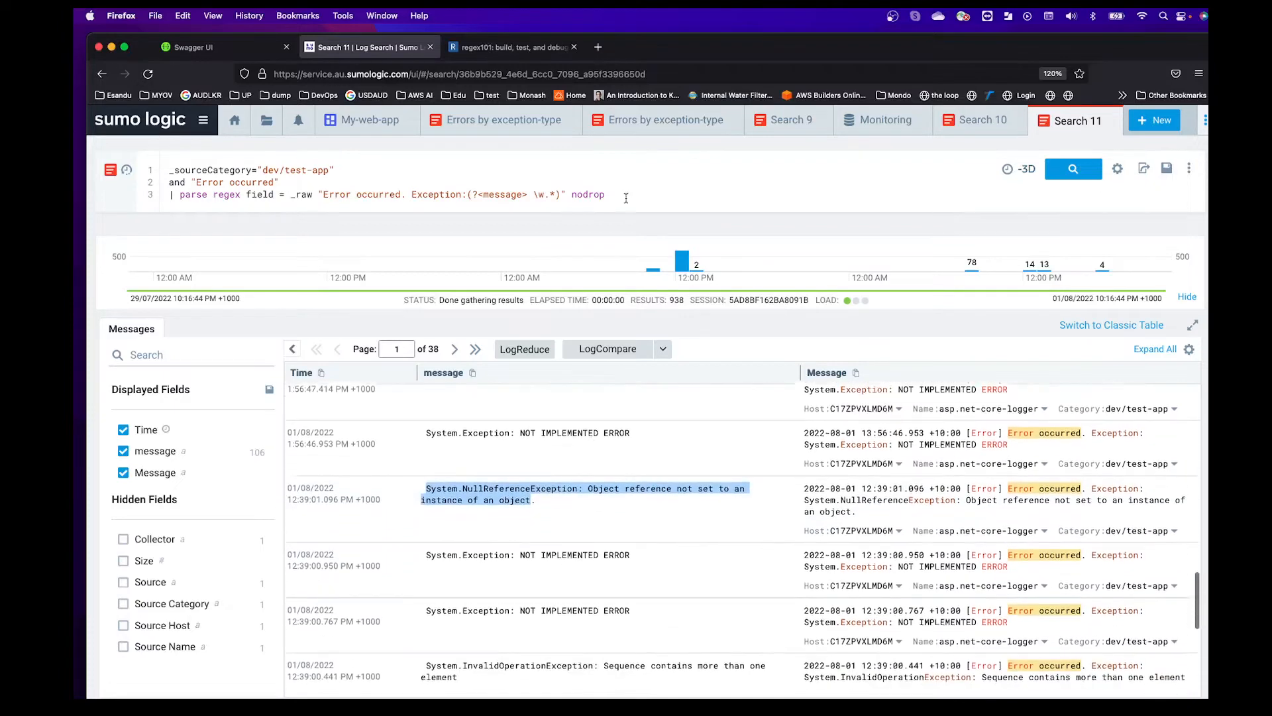
pyautogui.click(611, 199)
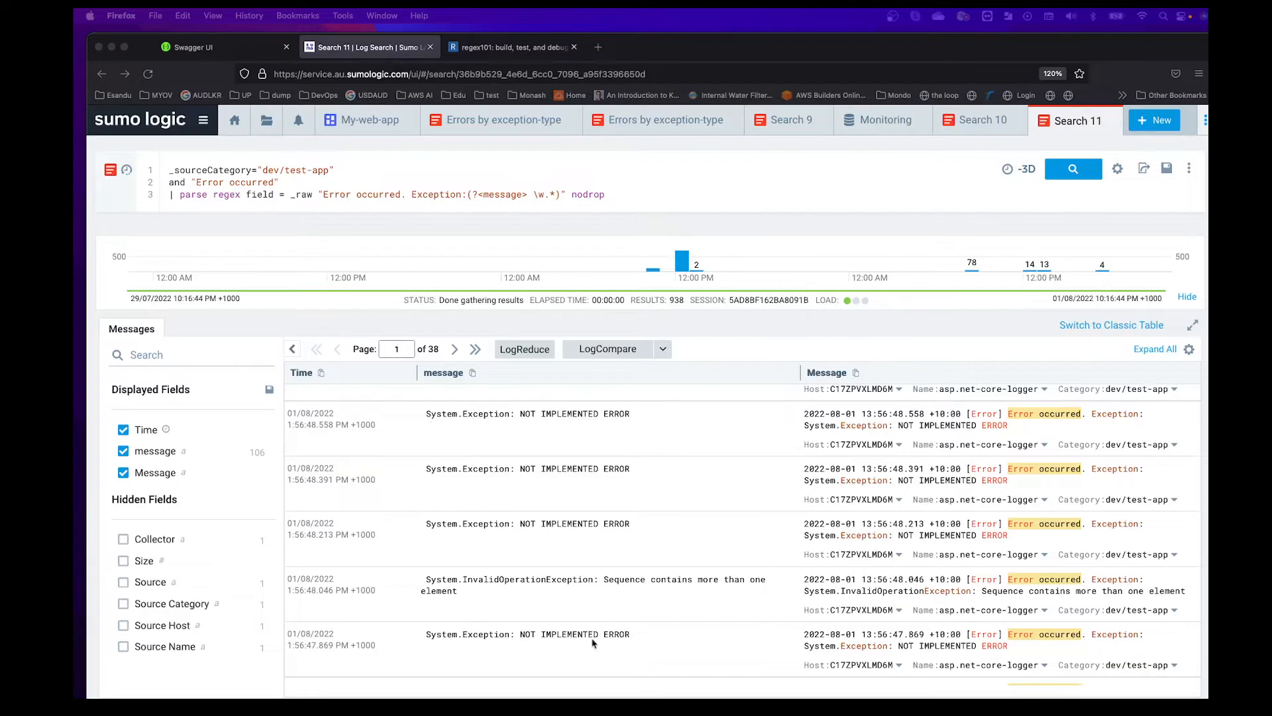
pyautogui.scroll(-1, 633, 527)
pyautogui.scroll(2, 633, 528)
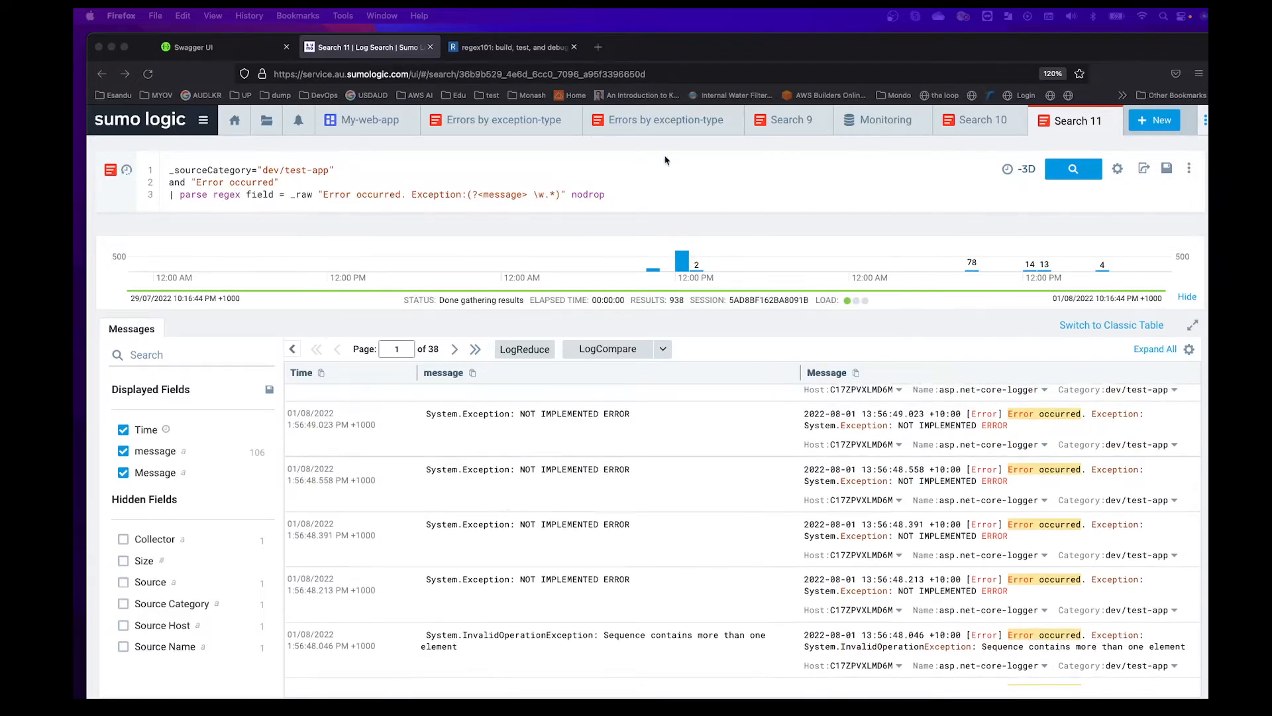
# Add a fourth query line "| count message", matching the capture group's name, and run the search
pyautogui.click(620, 196)
pyautogui.press('Return')
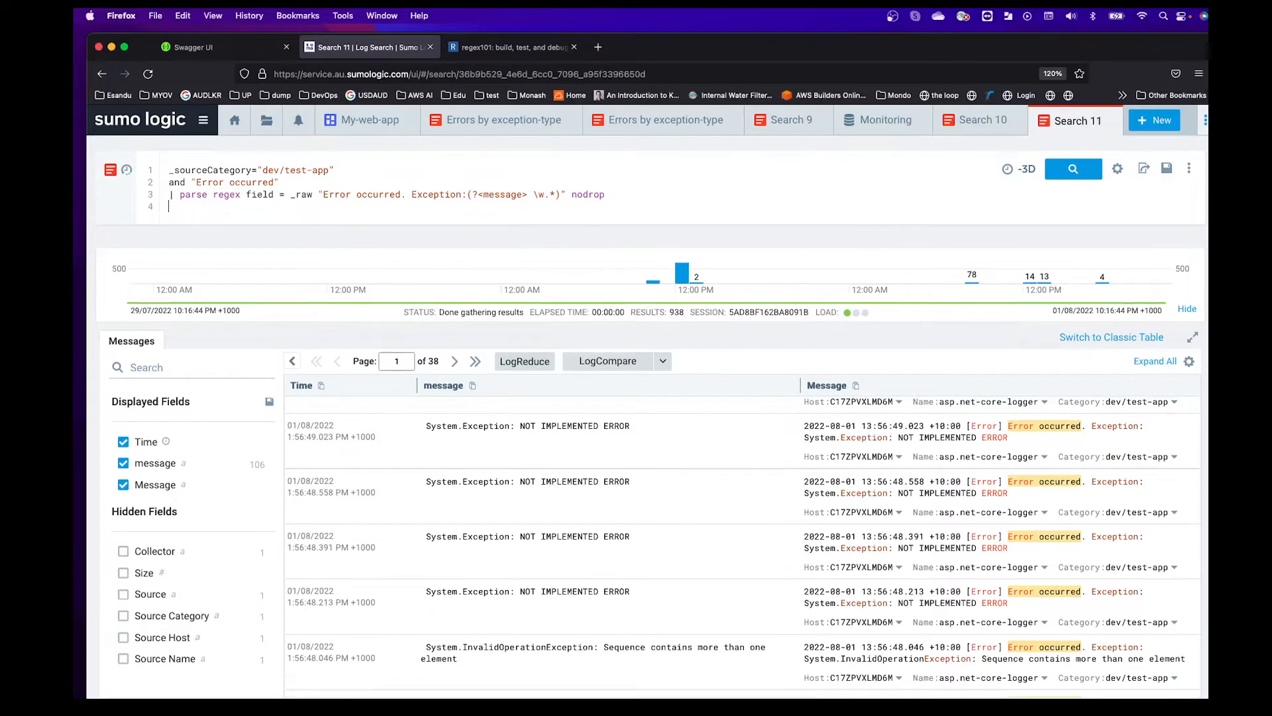
pyautogui.write('|')
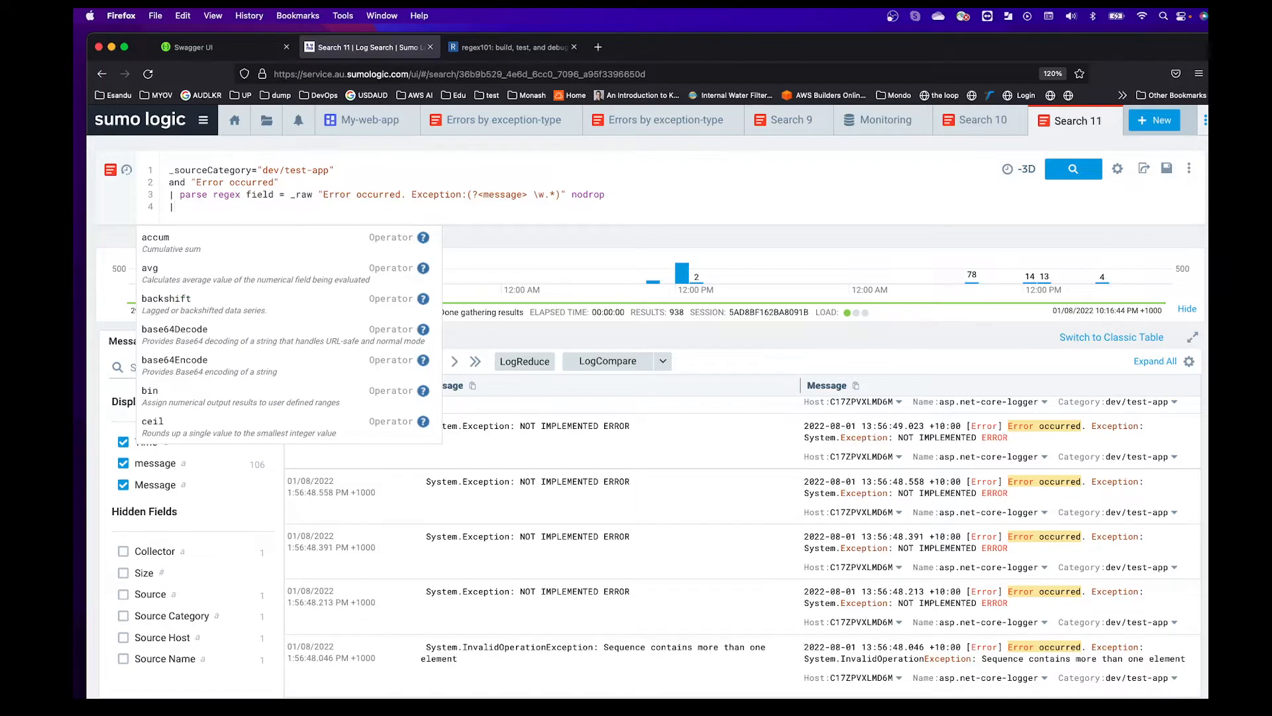
pyautogui.write(' count')
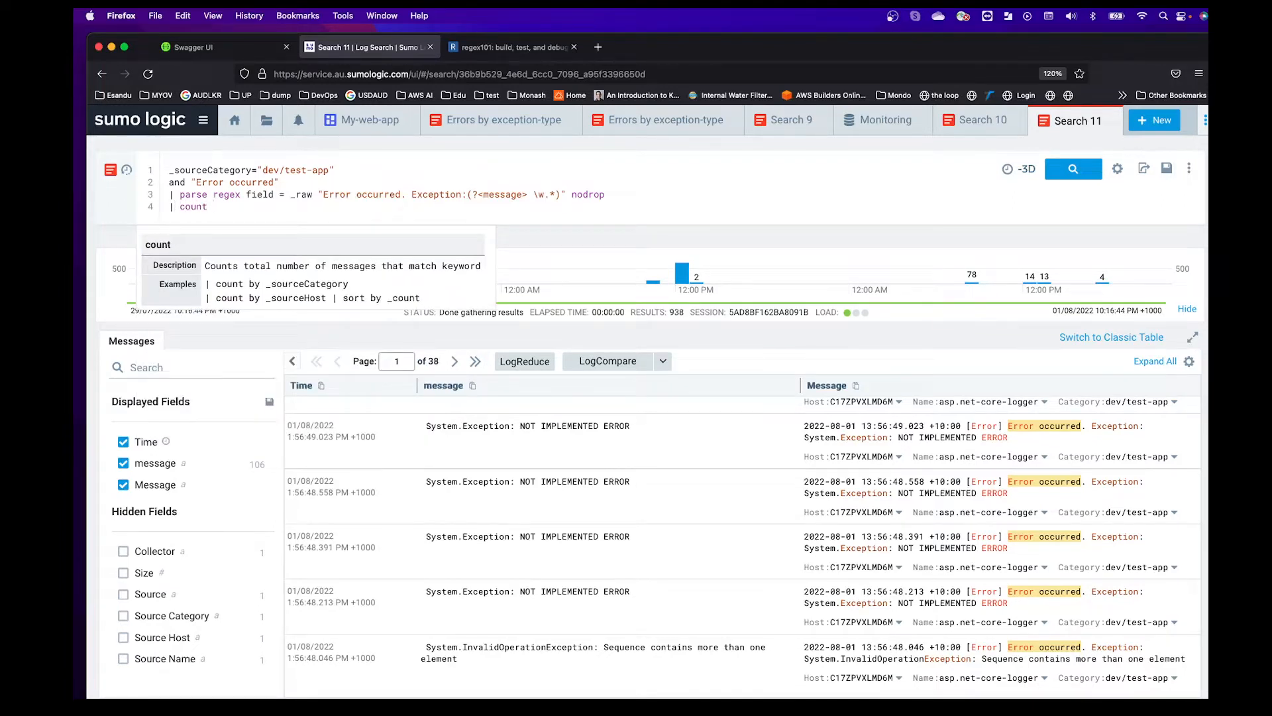
pyautogui.write(' message')
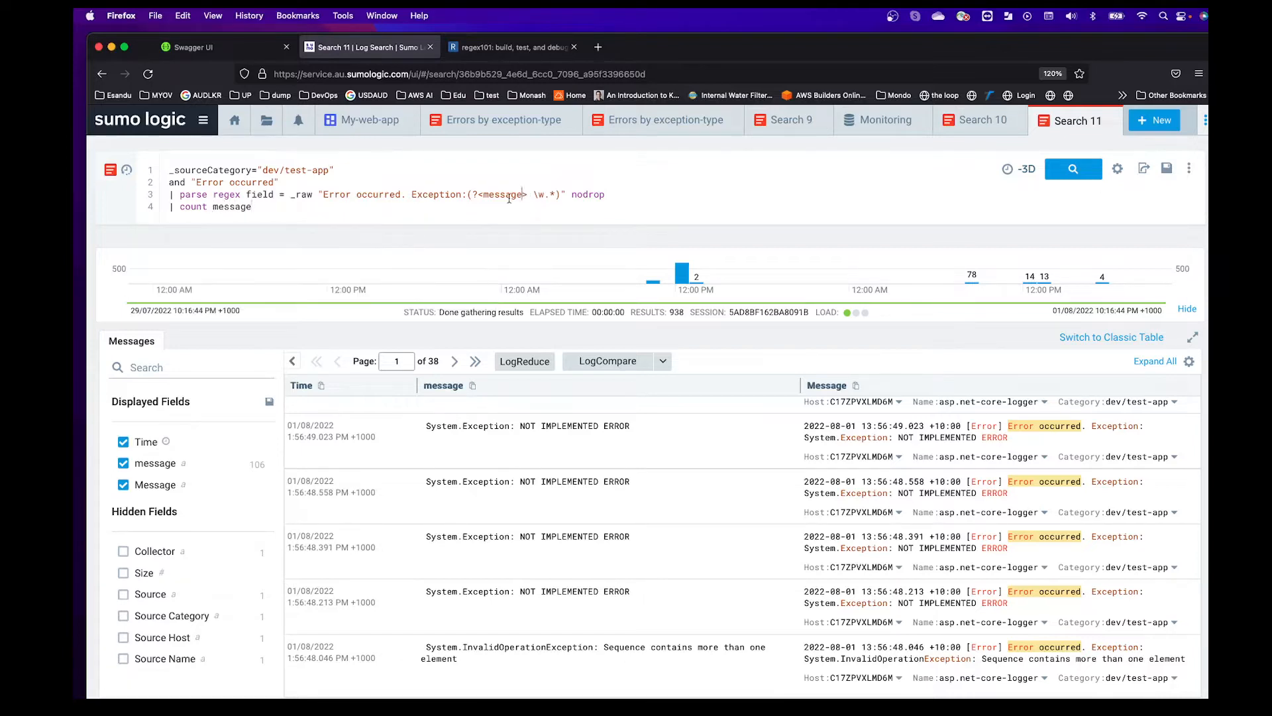
pyautogui.doubleClick(502, 194)
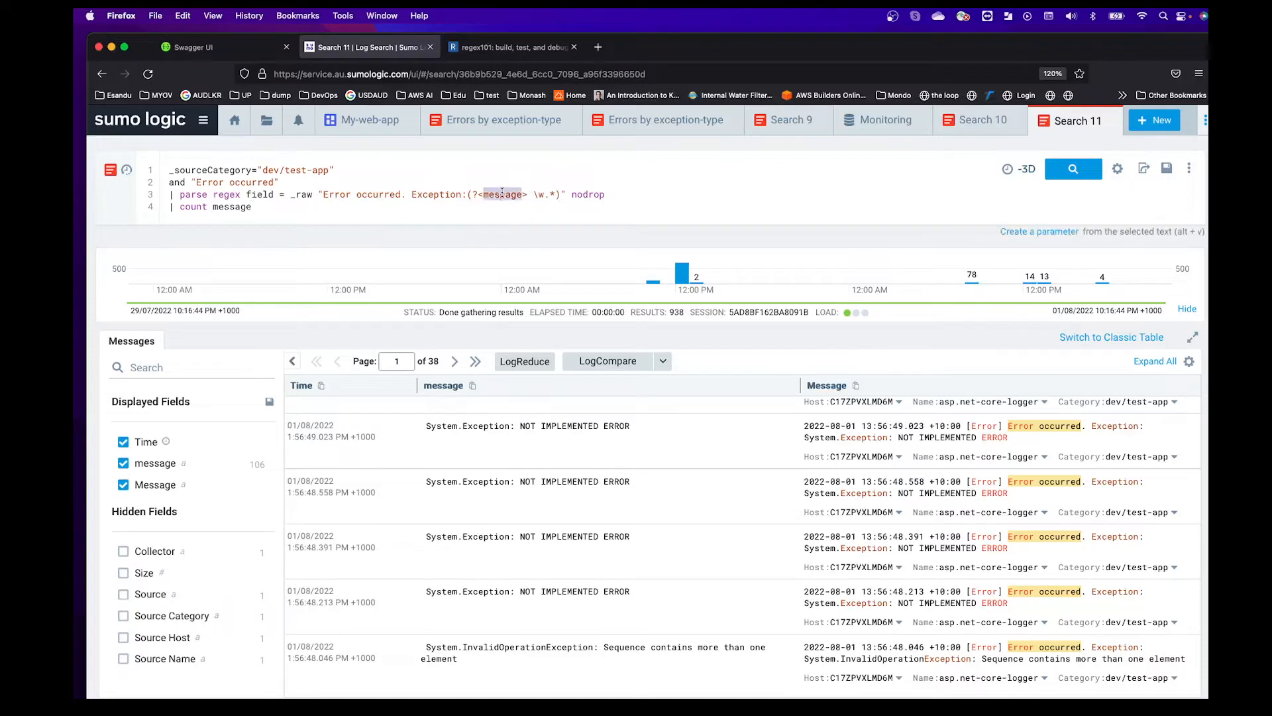
pyautogui.doubleClick(237, 207)
pyautogui.click(279, 206)
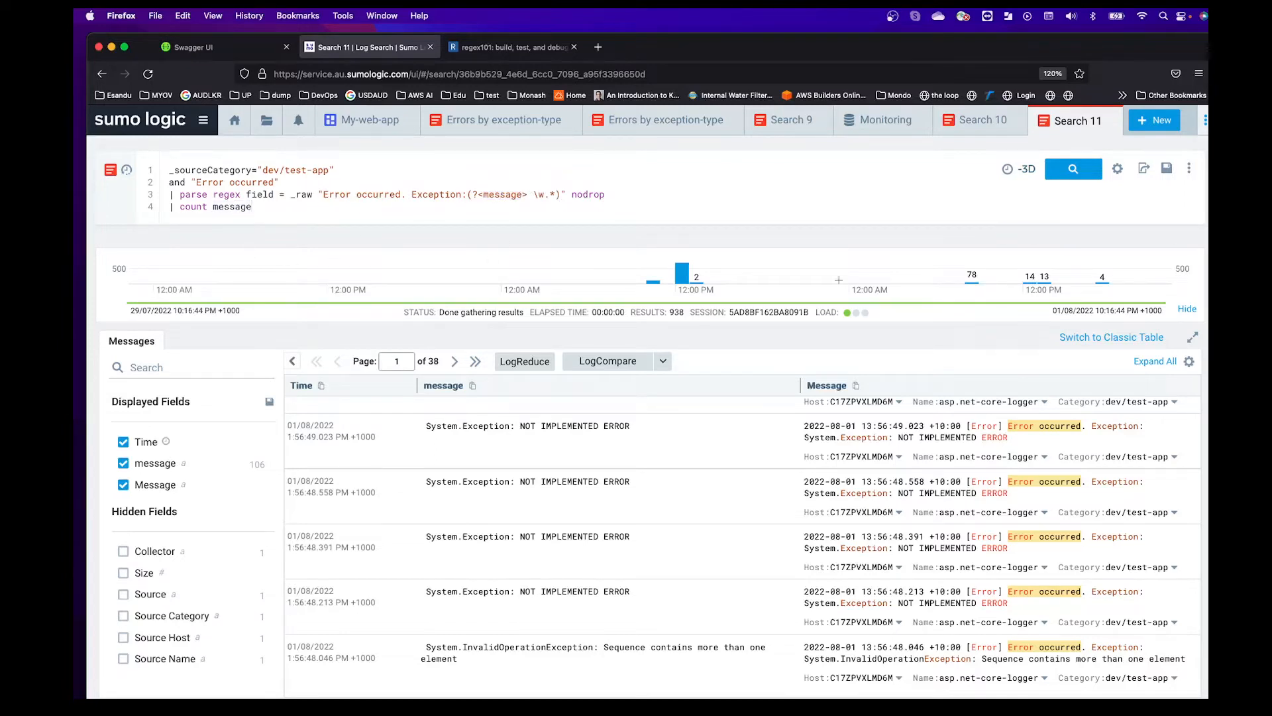
pyautogui.click(1075, 171)
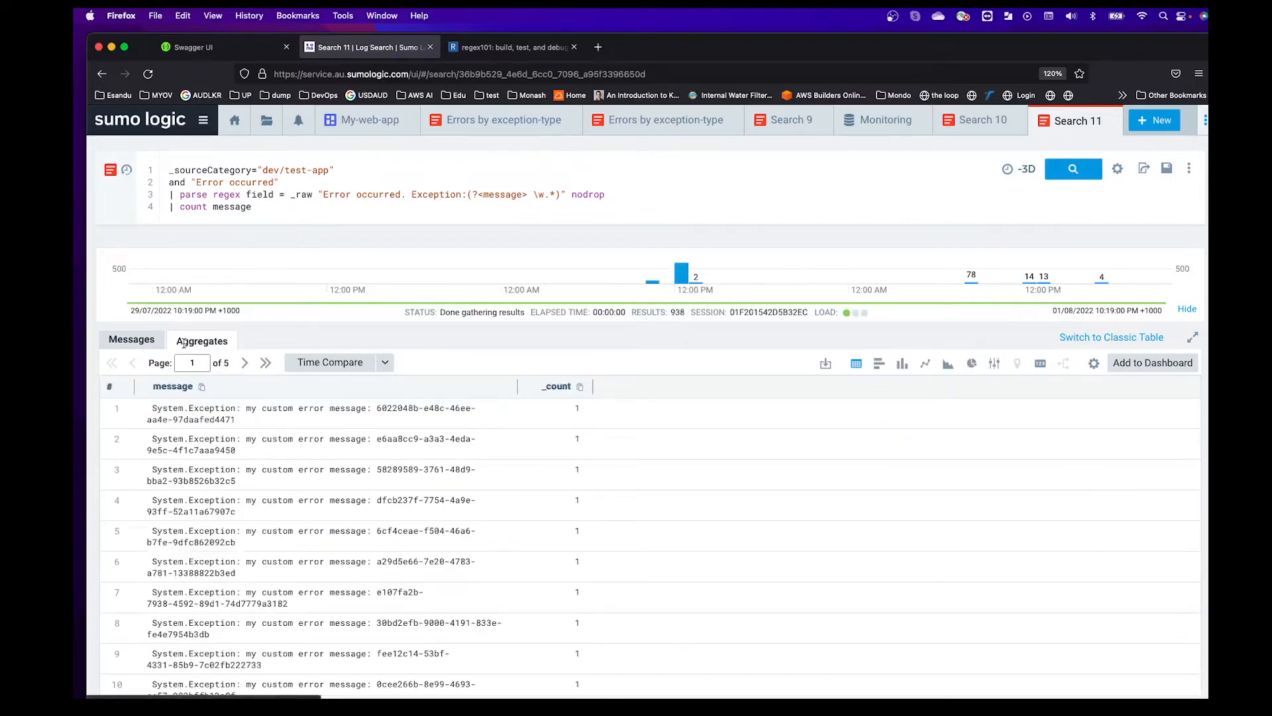
# Comment out the count line with // for one search run, restore the line, and rerun the search
pyautogui.click(170, 208)
pyautogui.write('//')
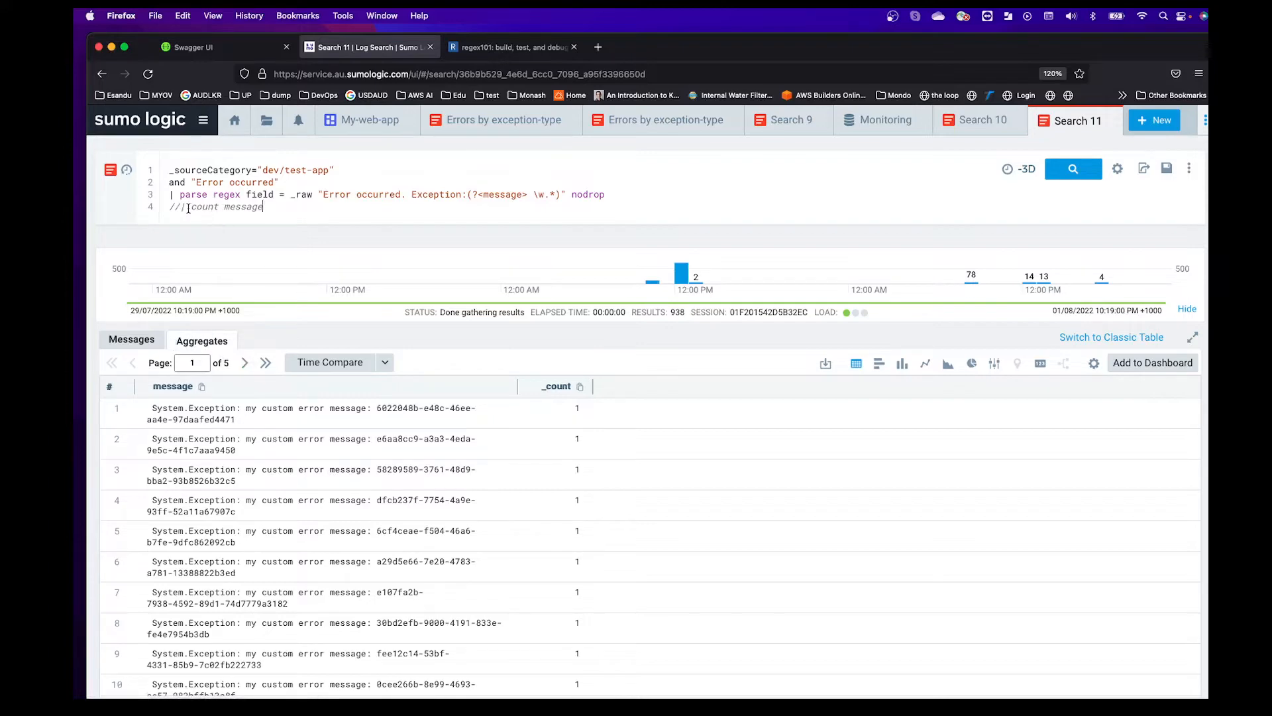
pyautogui.click(1074, 169)
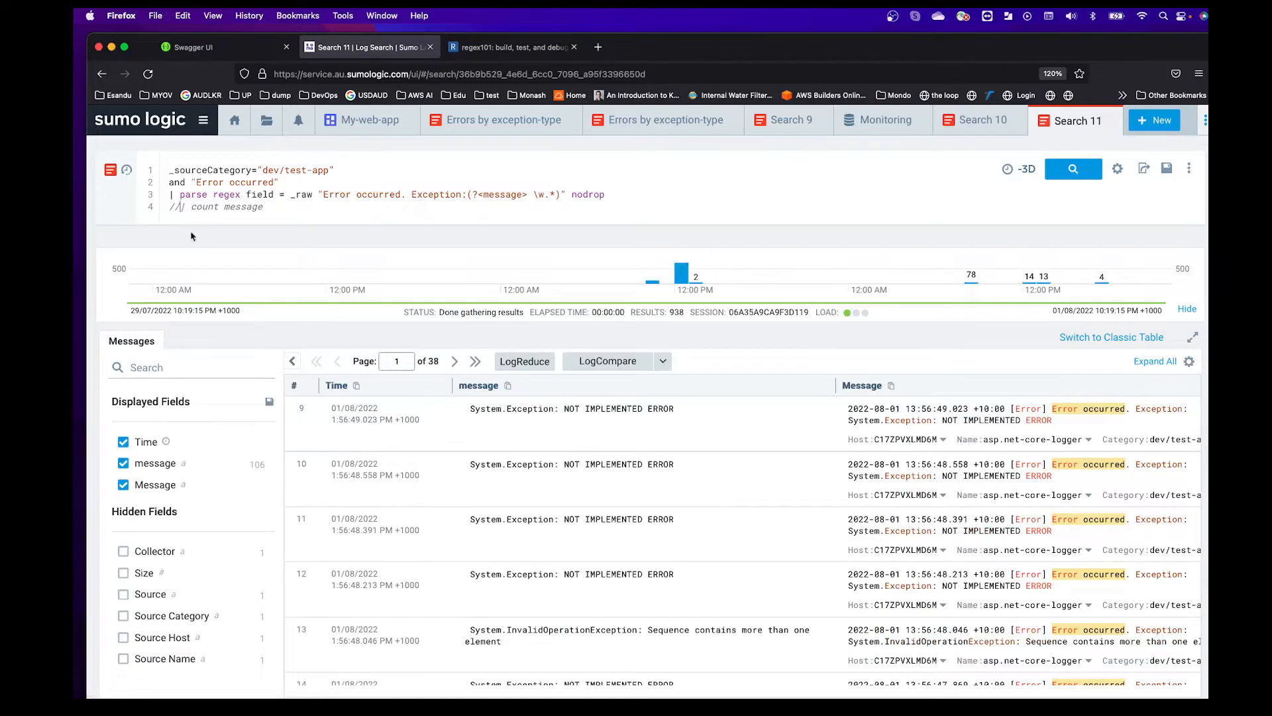
pyautogui.press('BackSpace')
pyautogui.press('BackSpace')
pyautogui.click(272, 209)
pyautogui.click(1073, 170)
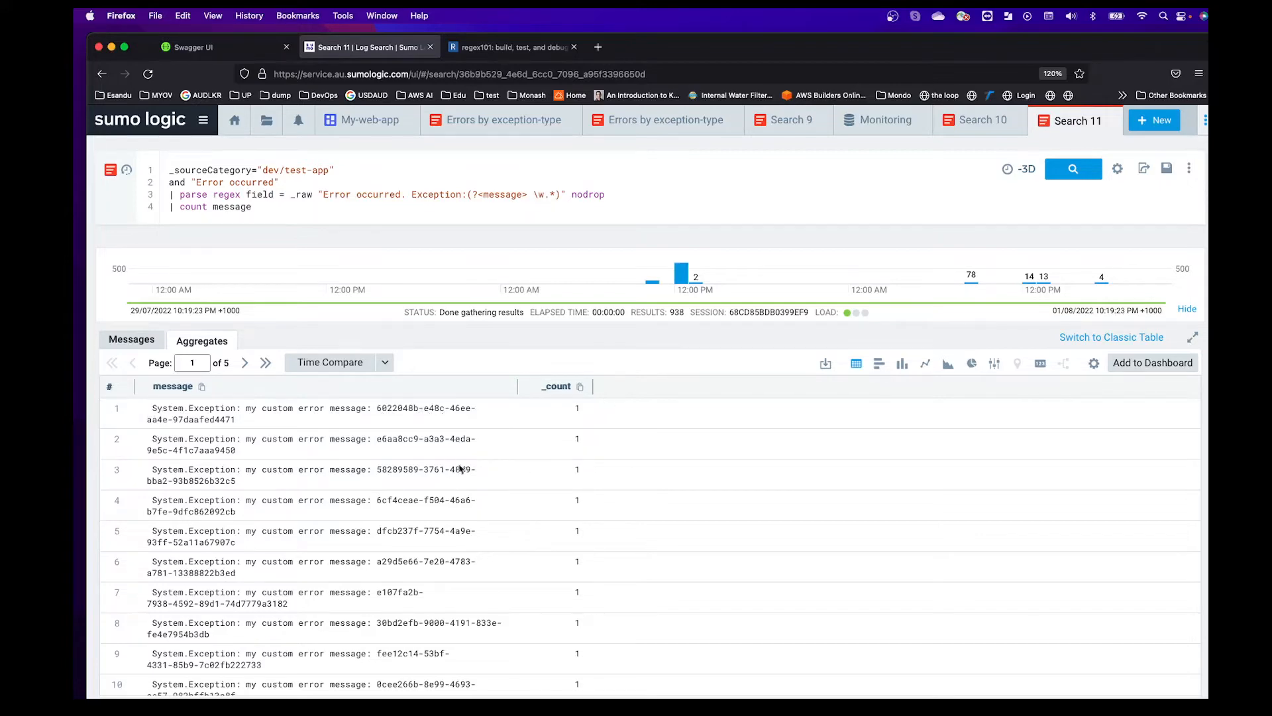
# Page through the aggregated message counts from the first page to the last, checking how the exceptions are grouped
pyautogui.scroll(-2, 454, 470)
pyautogui.scroll(-10, 449, 470)
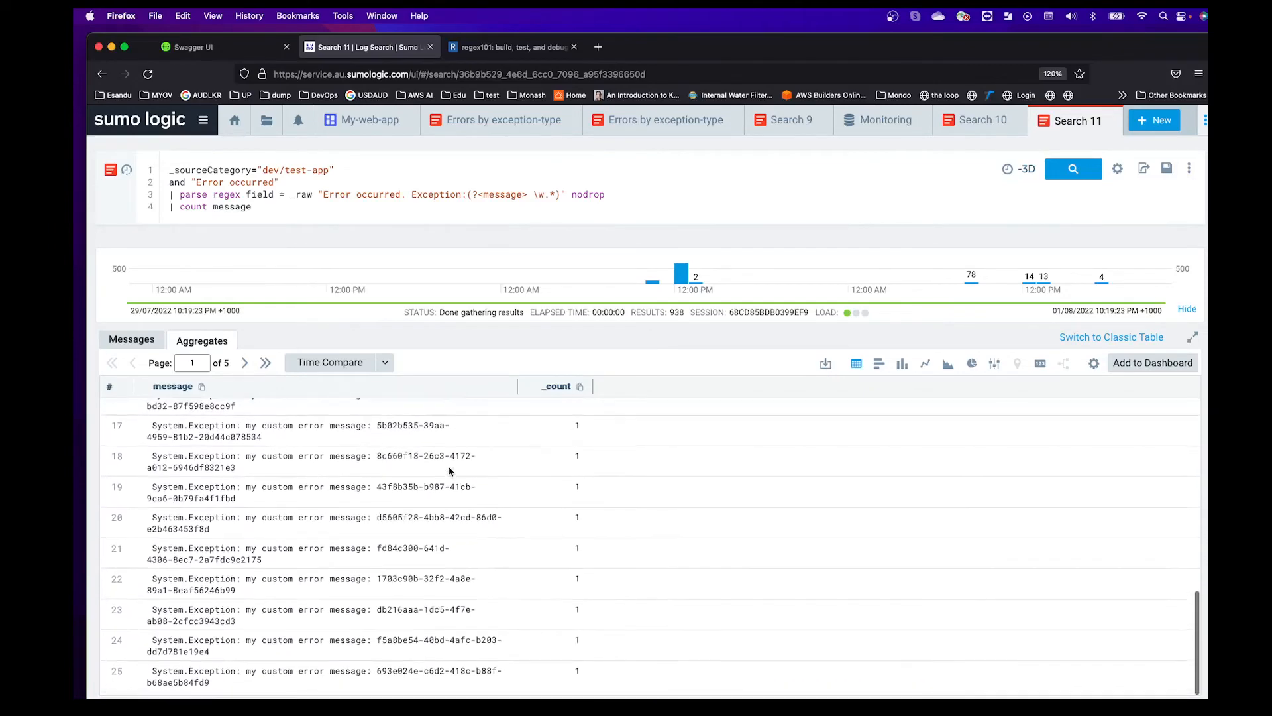
pyautogui.click(245, 364)
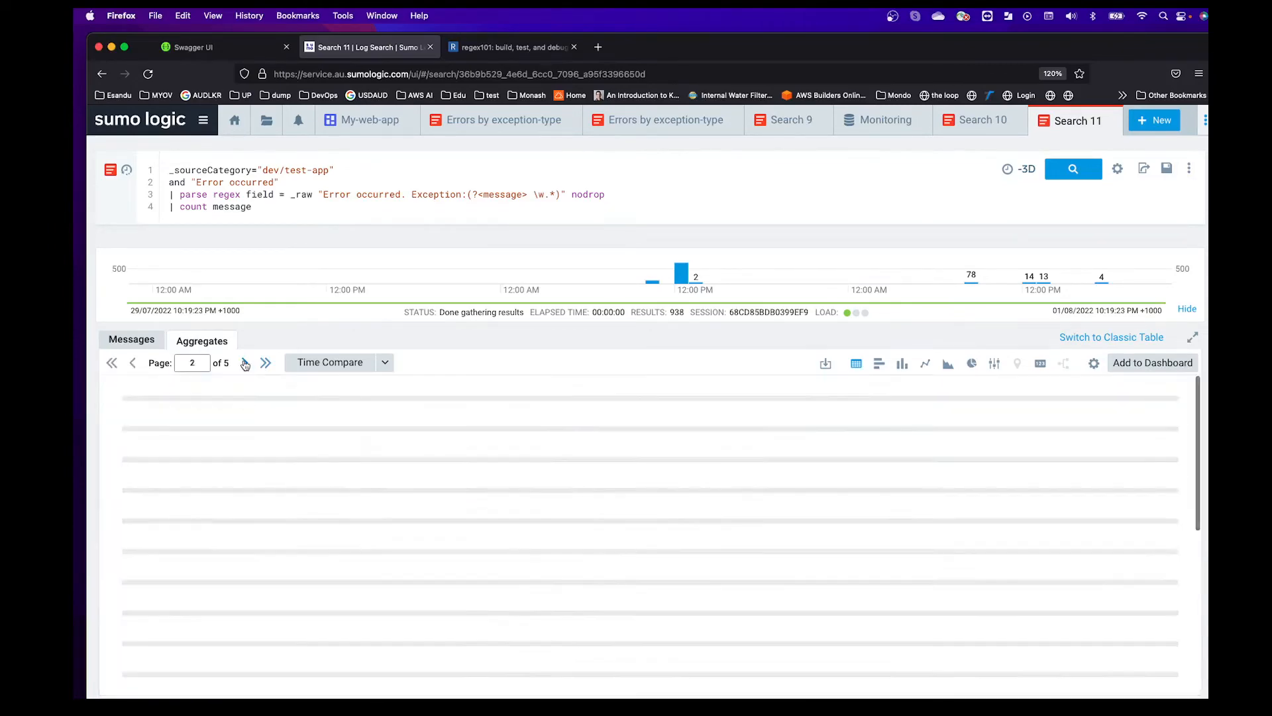
pyautogui.click(246, 363)
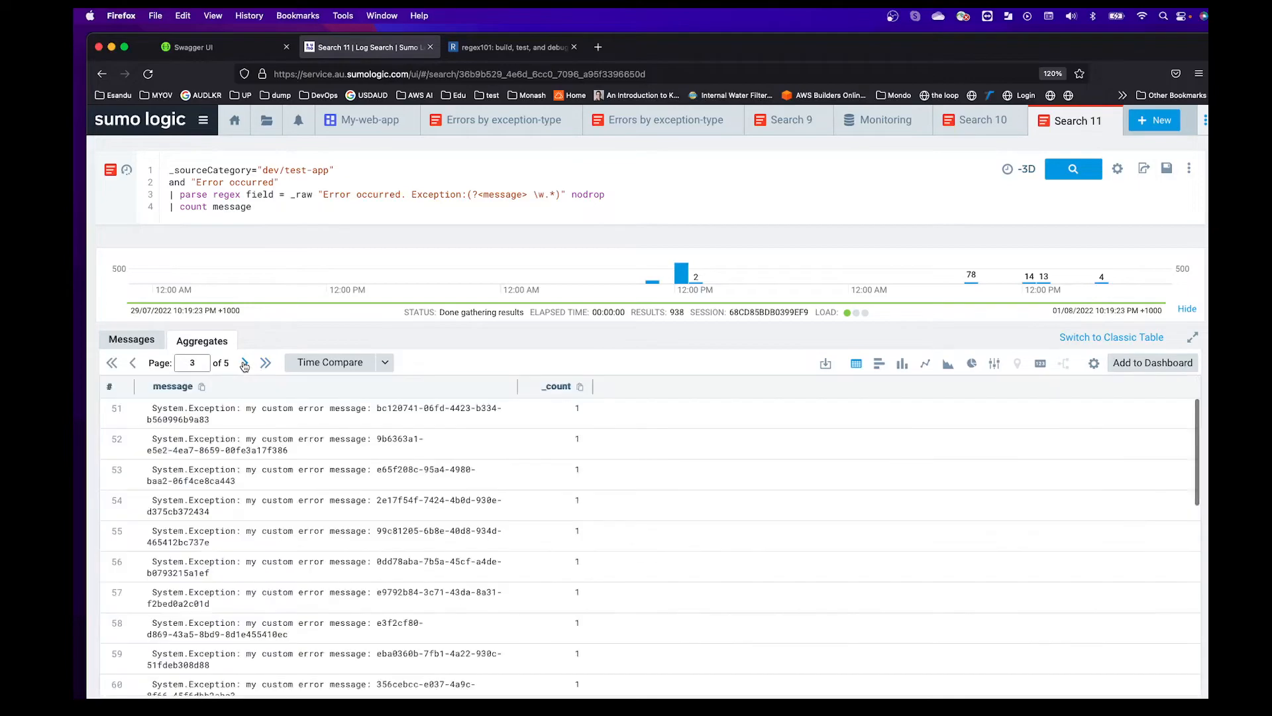
pyautogui.click(245, 364)
pyautogui.click(245, 364)
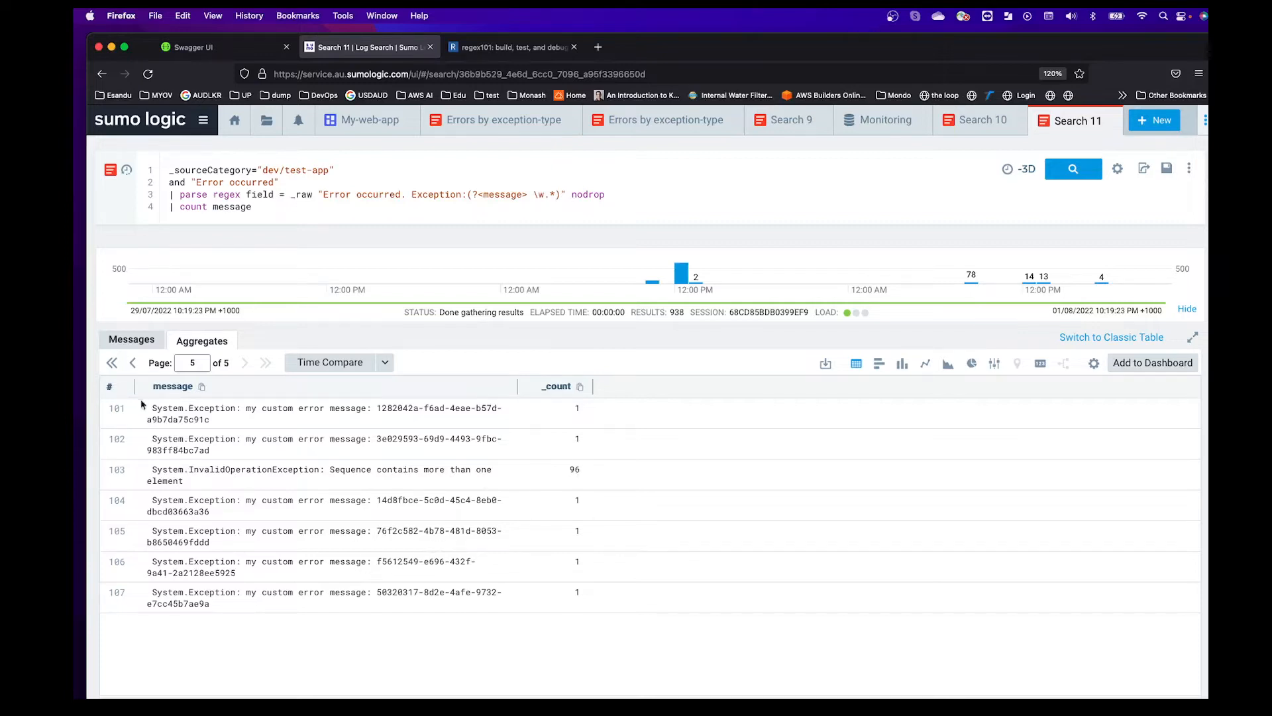
# Examine page 4 of the aggregates, comparing the unique IDs at the end of the custom error messages with the other exceptions
pyautogui.click(133, 363)
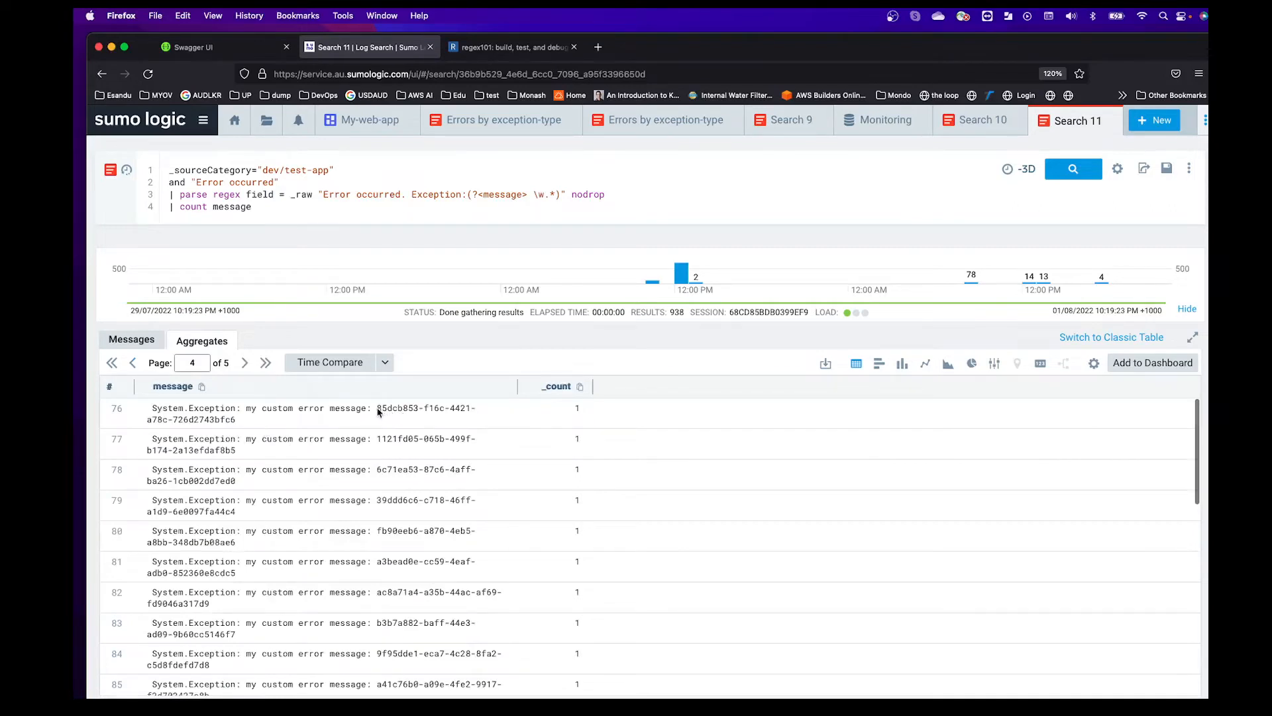
pyautogui.moveTo(379, 411); pyautogui.dragTo(255, 423)
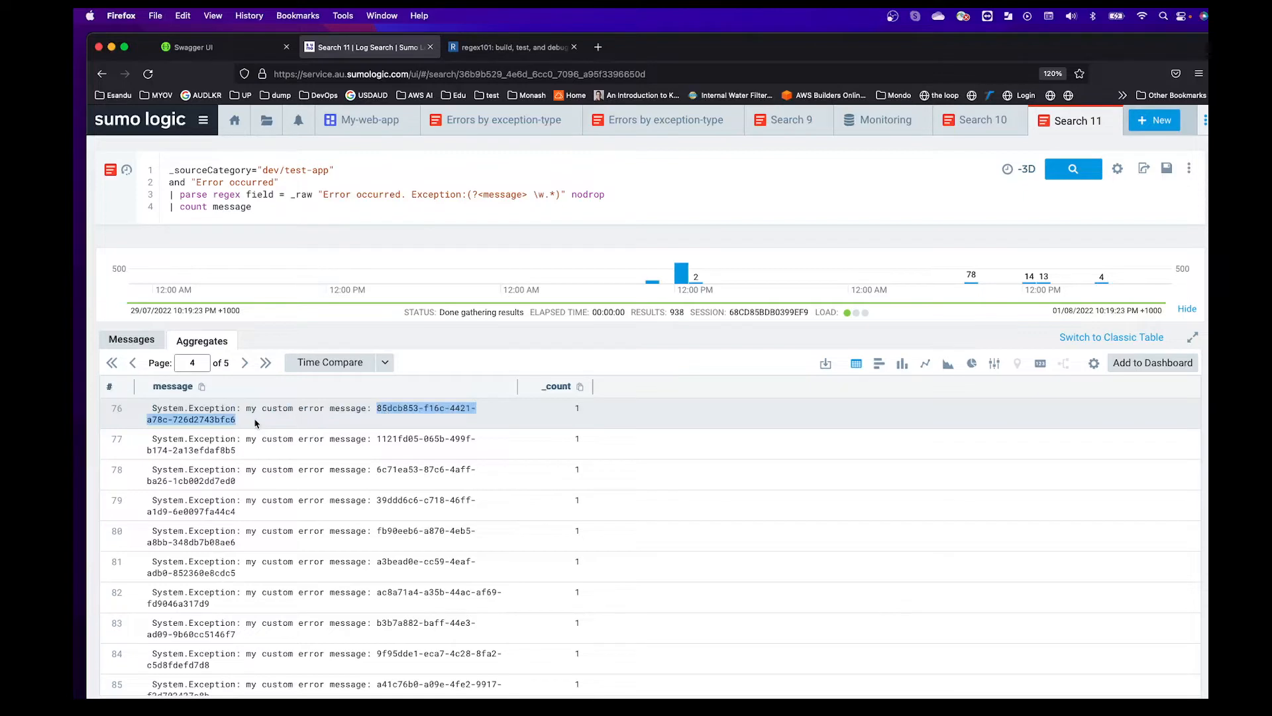
pyautogui.click(403, 422)
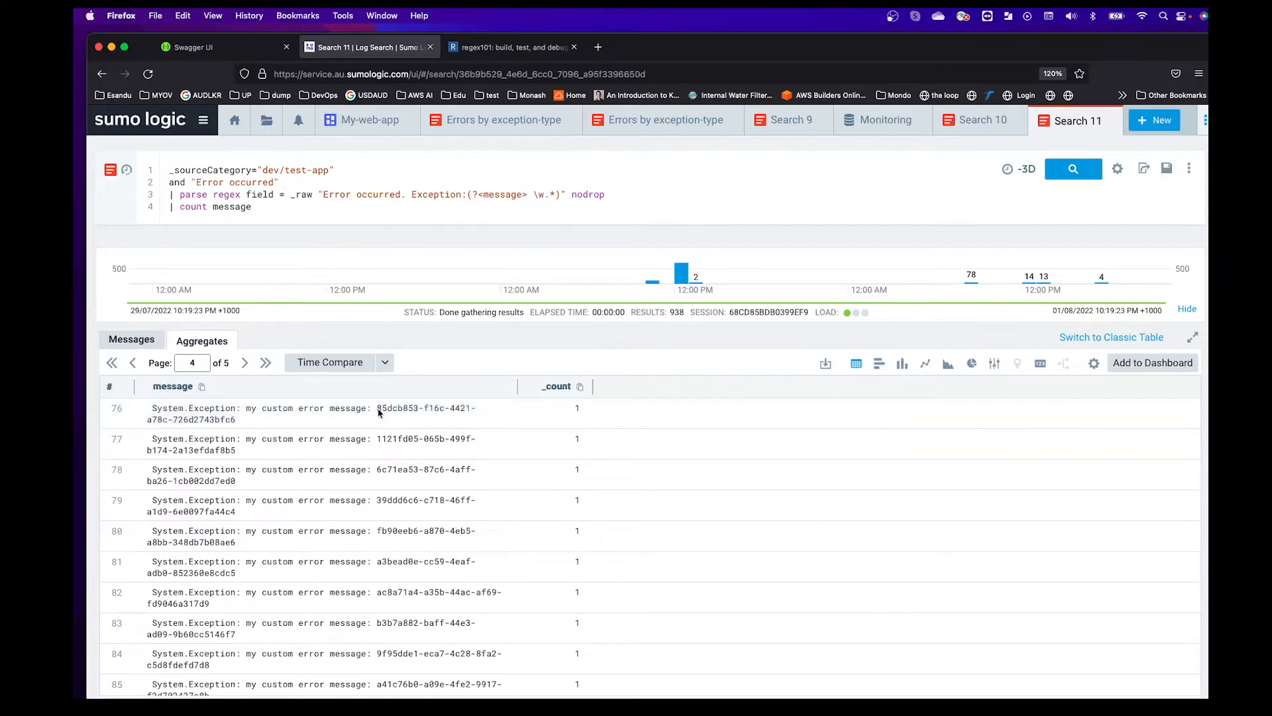
pyautogui.moveTo(379, 411); pyautogui.dragTo(419, 422)
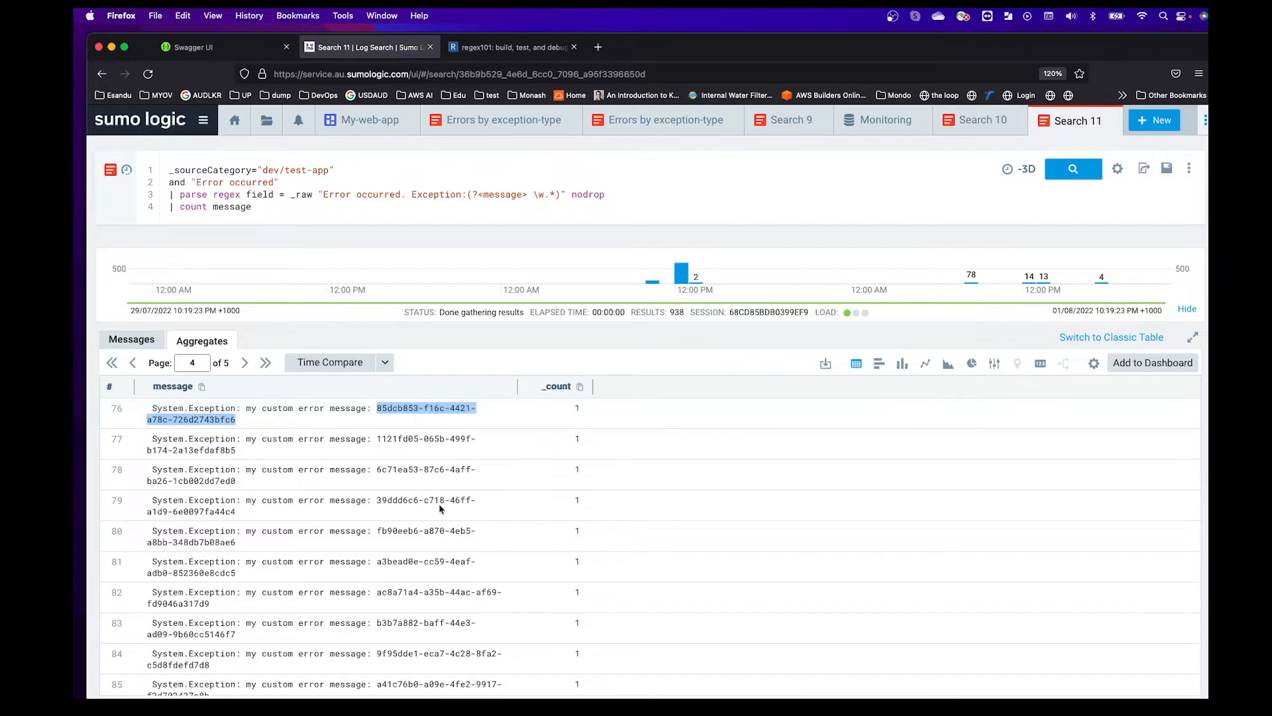
pyautogui.scroll(-5, 420, 520)
pyautogui.scroll(-1, 420, 525)
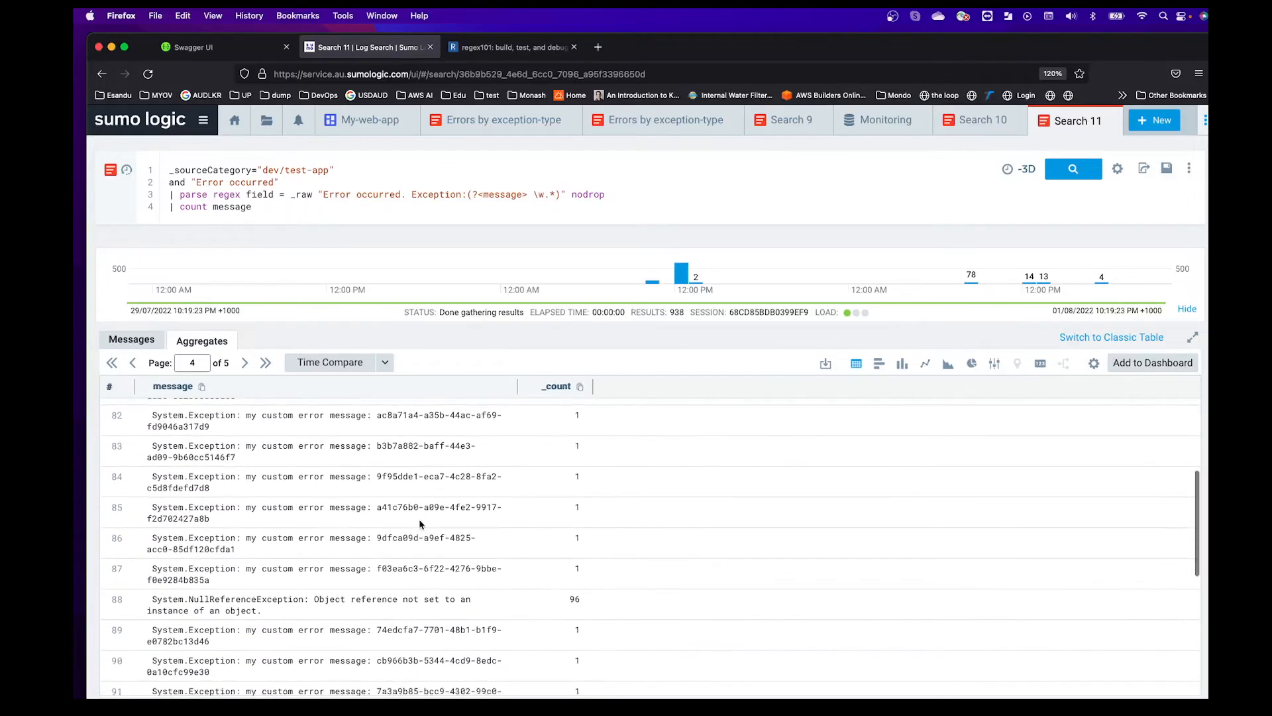
pyautogui.moveTo(150, 472); pyautogui.dragTo(367, 540)
pyautogui.click(379, 489)
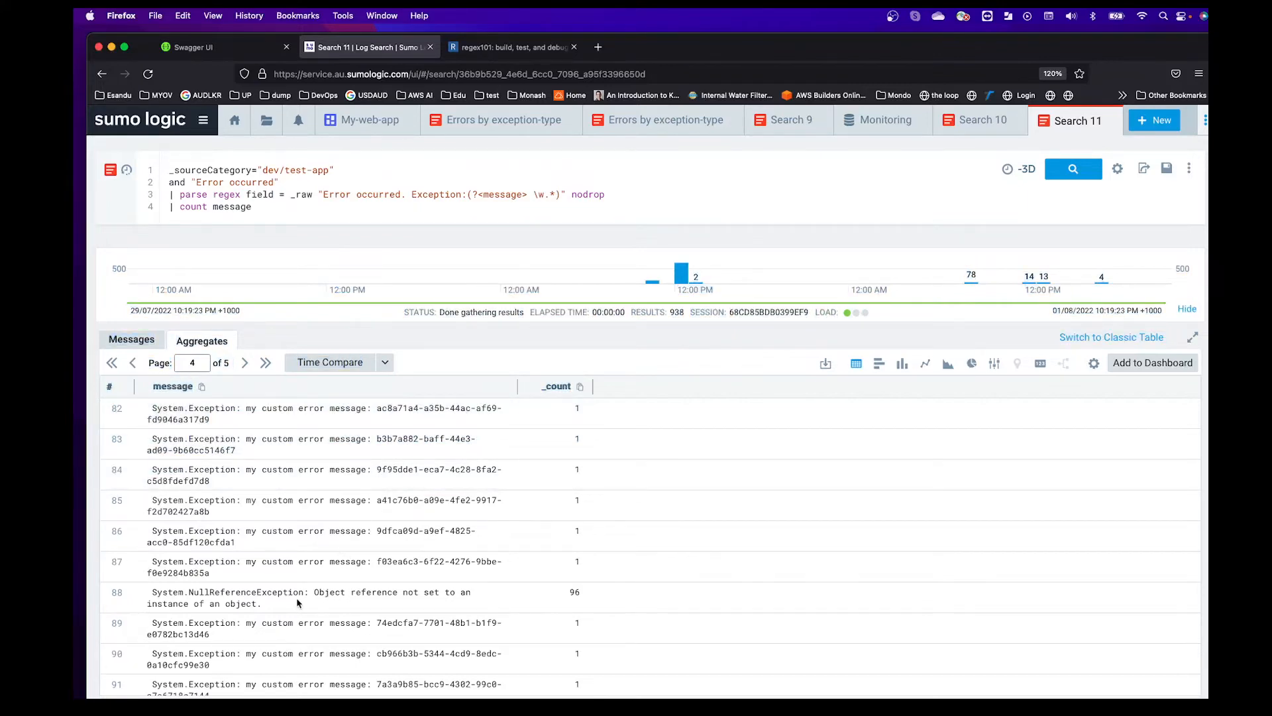
pyautogui.scroll(3, 305, 596)
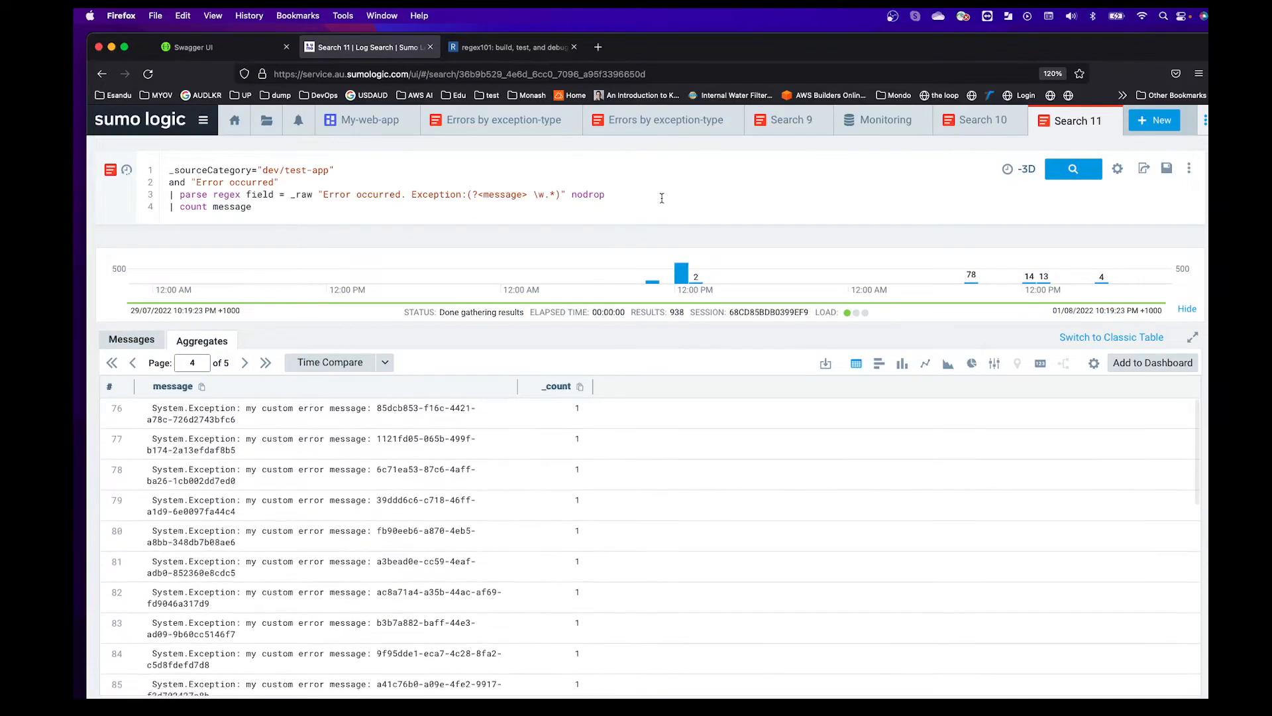
# Insert a new query line beginning with "| replace(message," between the parse regex line and the count line
pyautogui.click(639, 196)
pyautogui.press('Return')
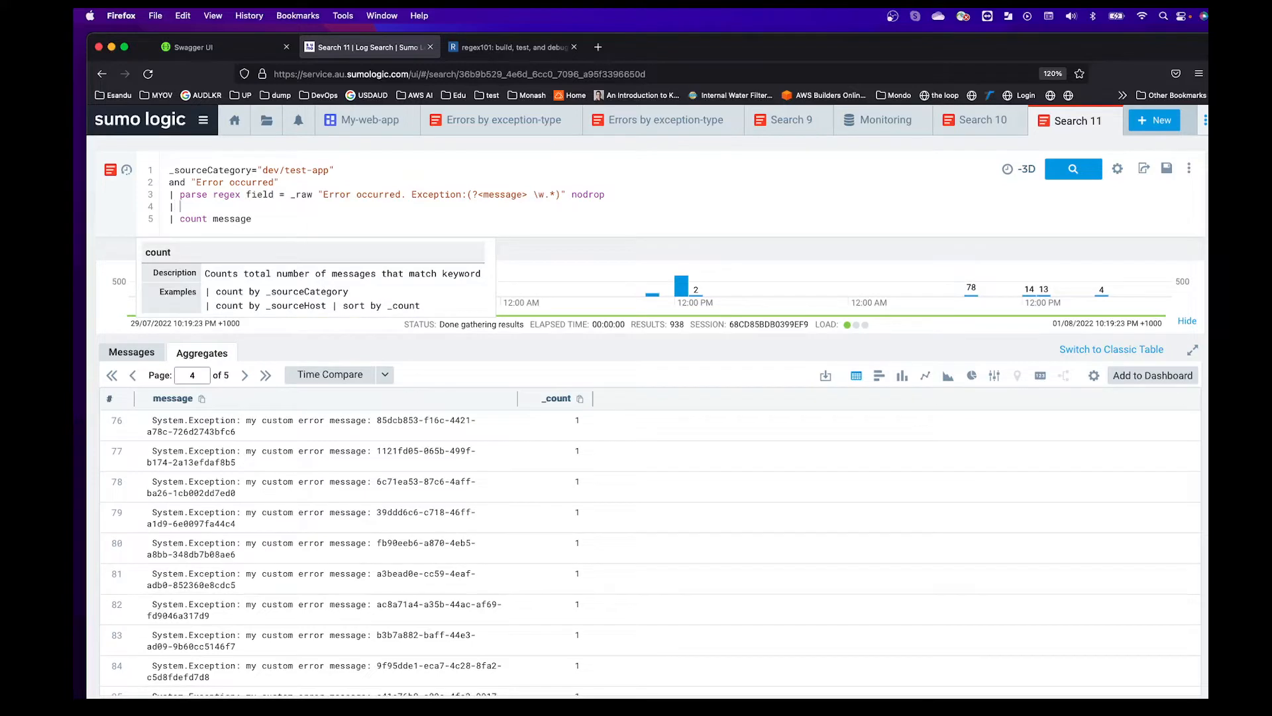
pyautogui.write('| replace')
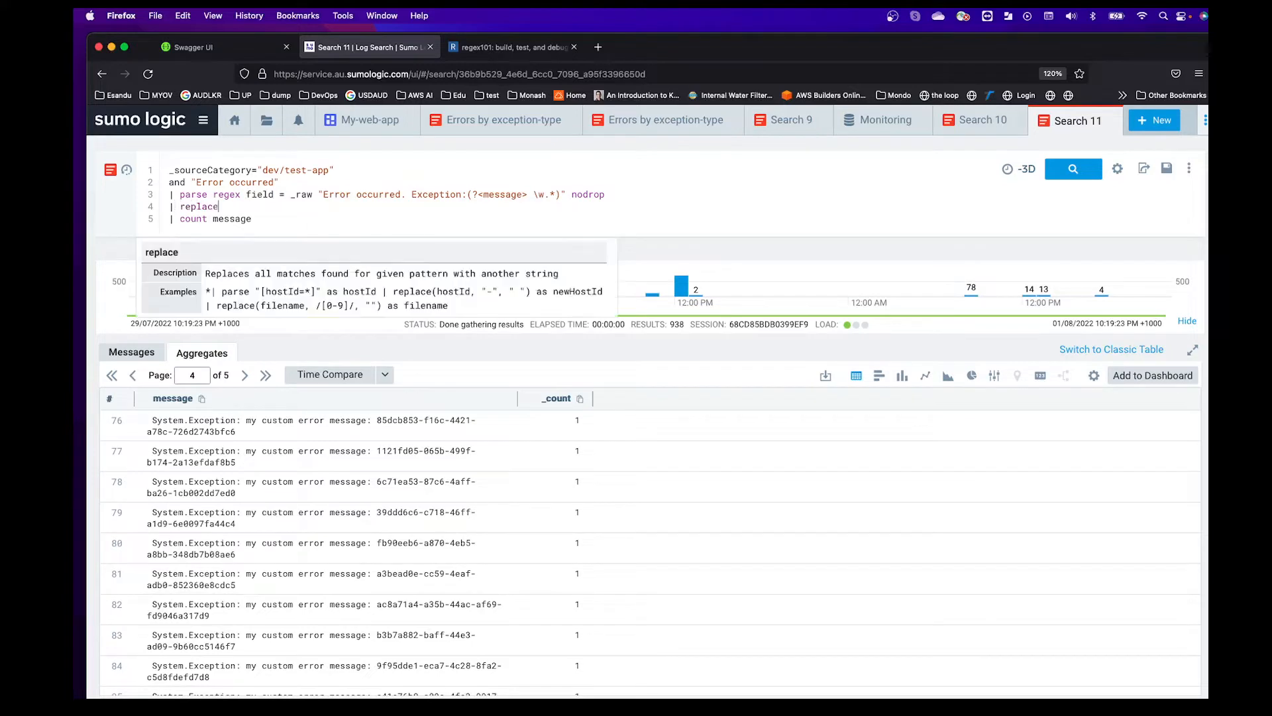
pyautogui.write('(message,')
pyautogui.press('Return')
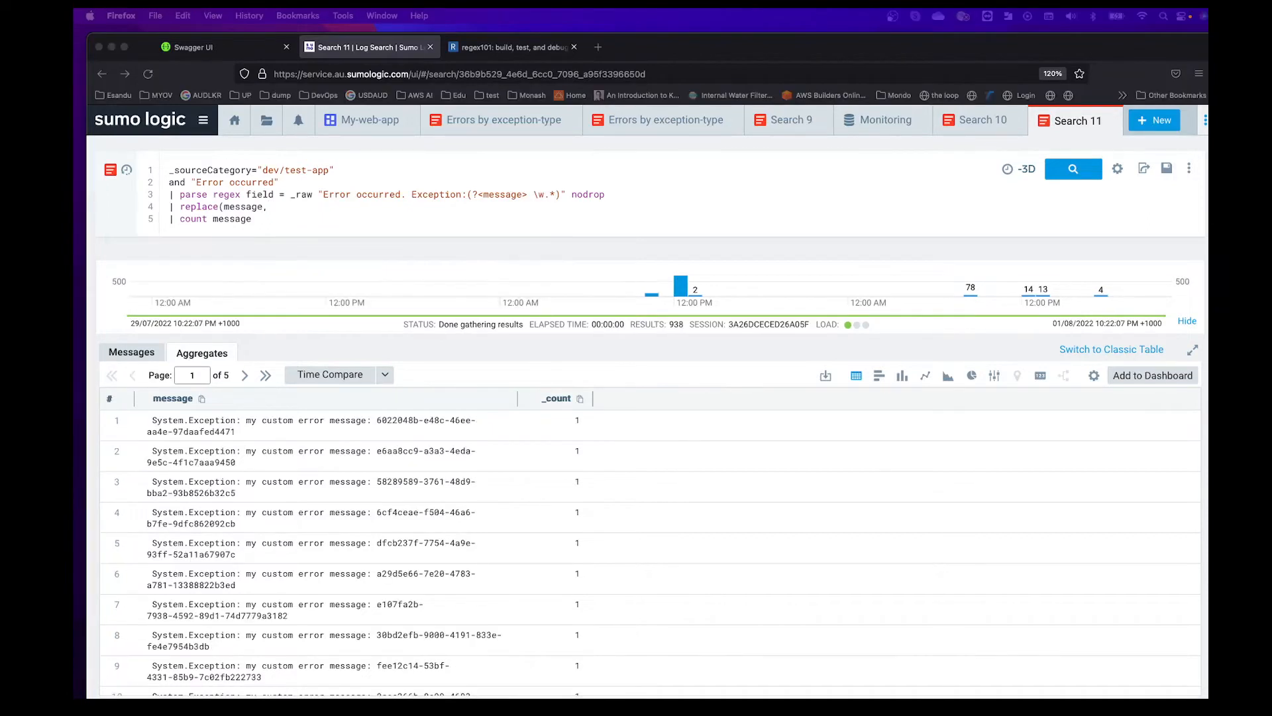
# Start the replace pattern with a slash and the text "my custom error message:" copied from the first aggregate row
pyautogui.click(280, 209)
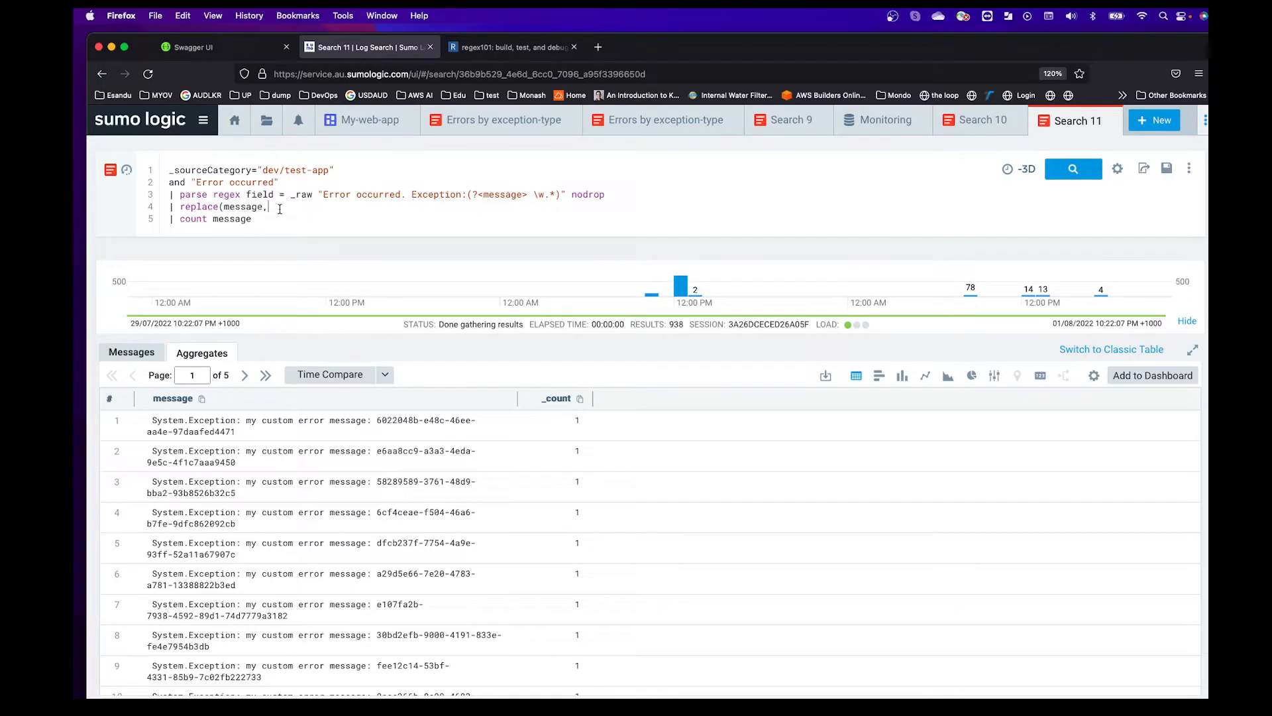
pyautogui.doubleClick(247, 208)
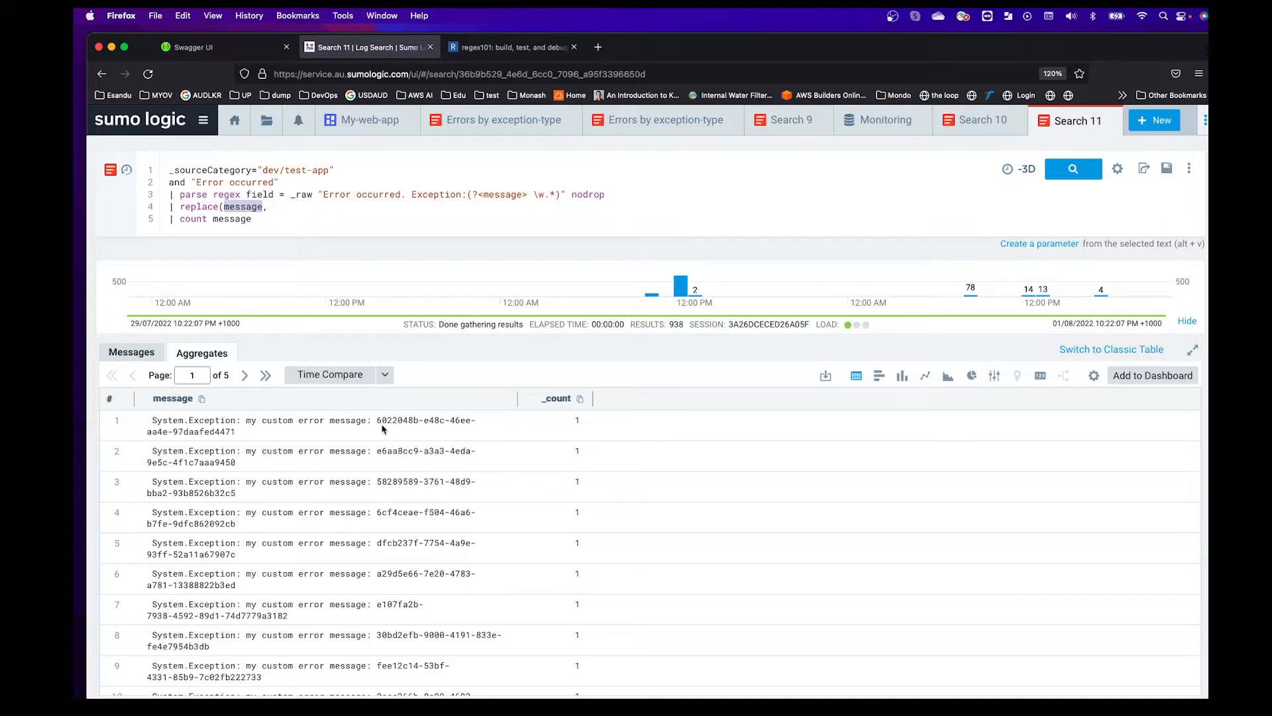
pyautogui.moveTo(376, 420); pyautogui.dragTo(398, 432)
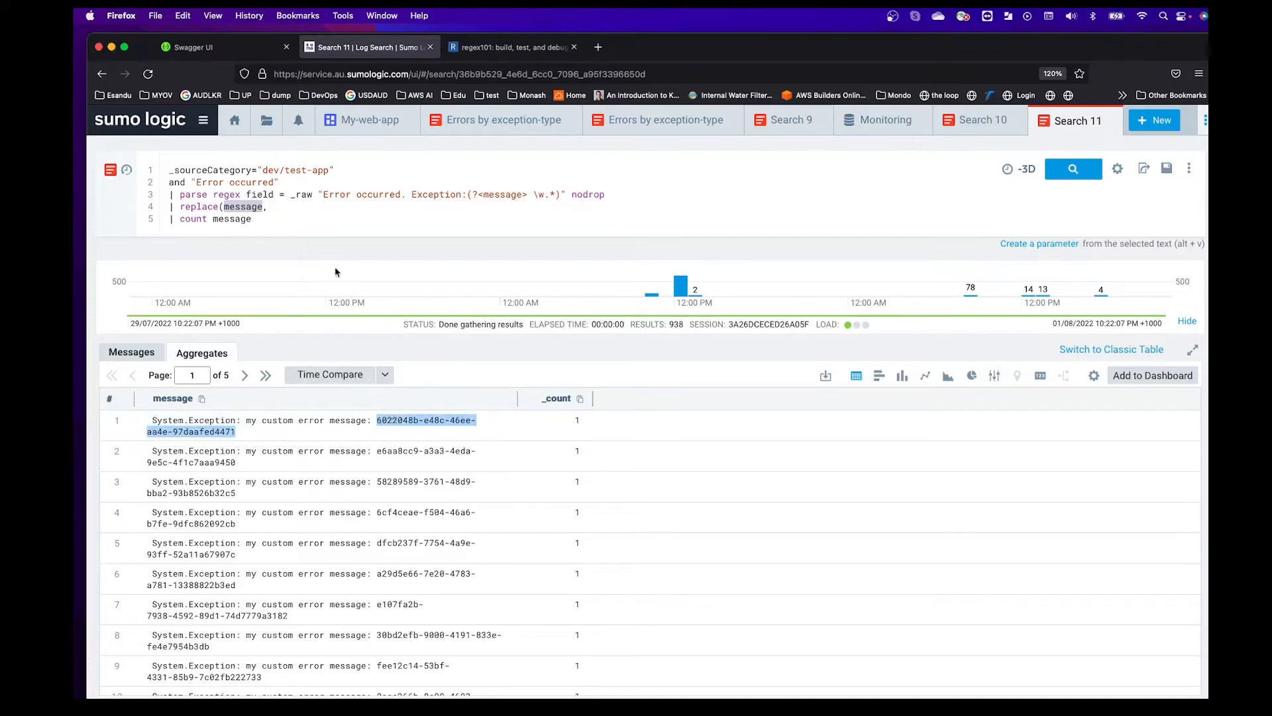
pyautogui.click(310, 207)
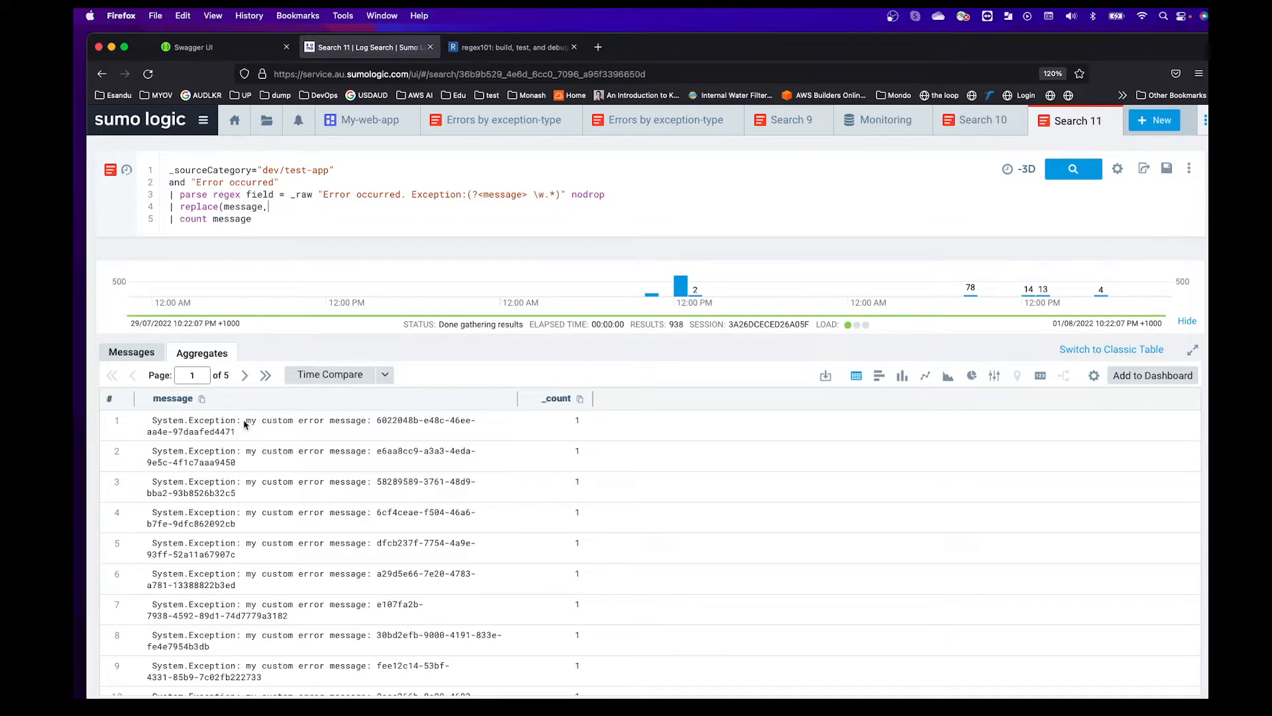
pyautogui.moveTo(246, 421); pyautogui.dragTo(371, 421)
pyautogui.press('super+c')
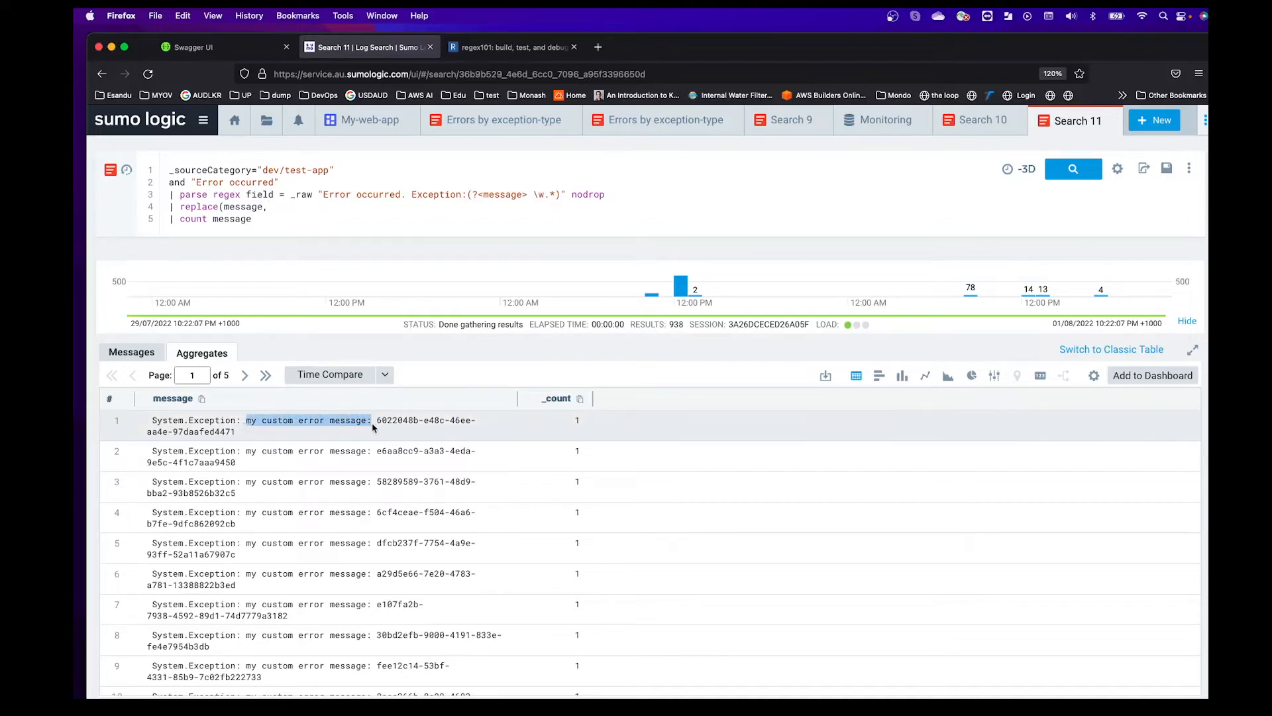
pyautogui.click(286, 208)
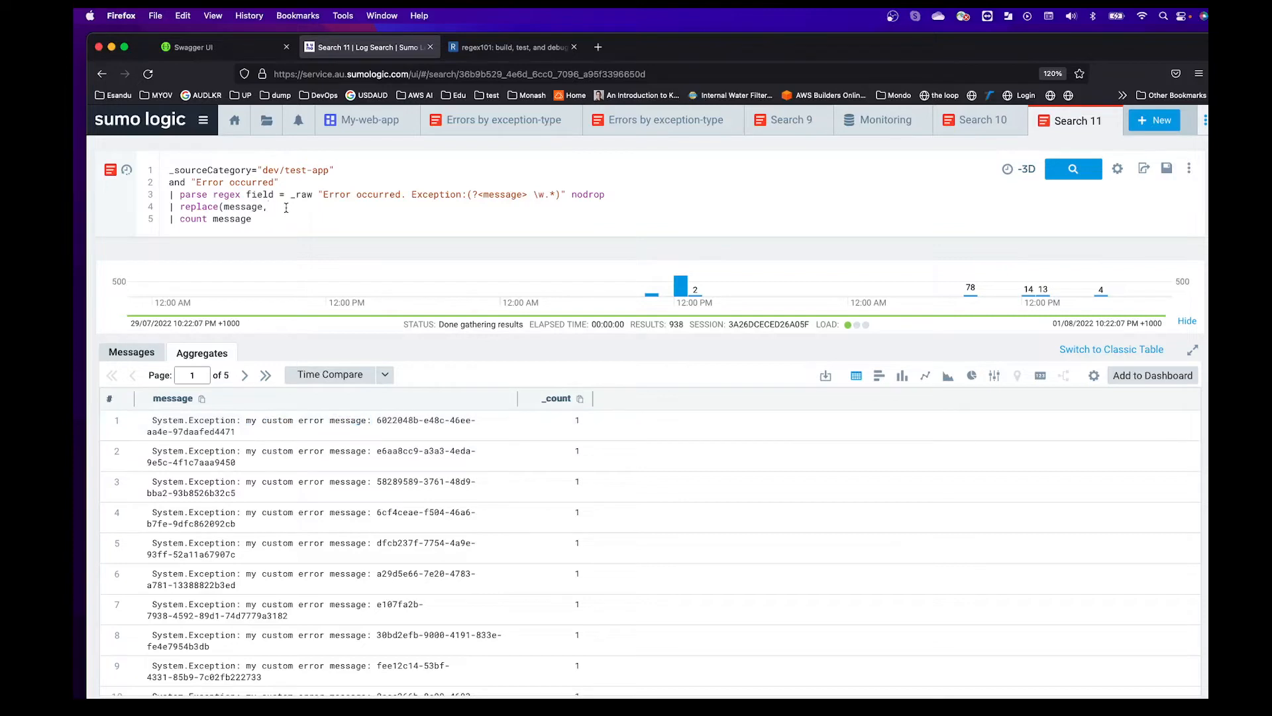
pyautogui.write('/')
pyautogui.press('super+v')
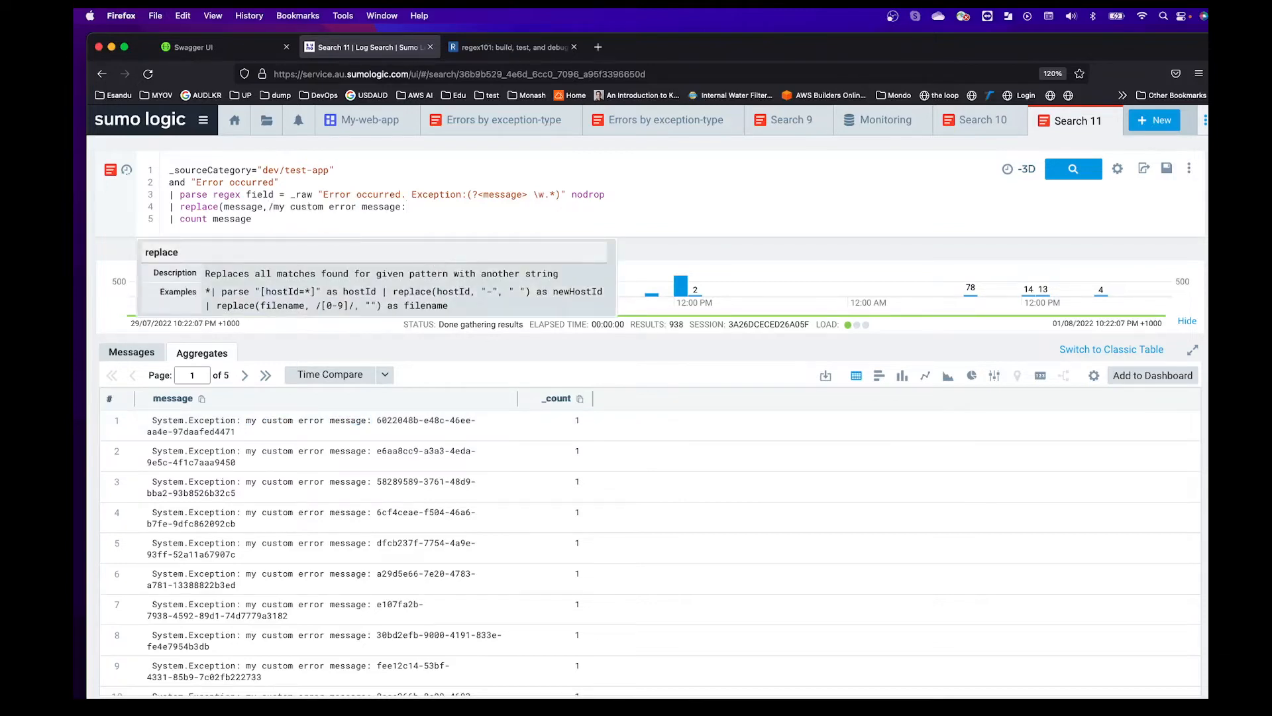
# Complete the replace pattern with the GUID expression "([0-9A-Fa-f\-]{36})/" and review the message and pattern arguments
pyautogui.press('super+Tab')
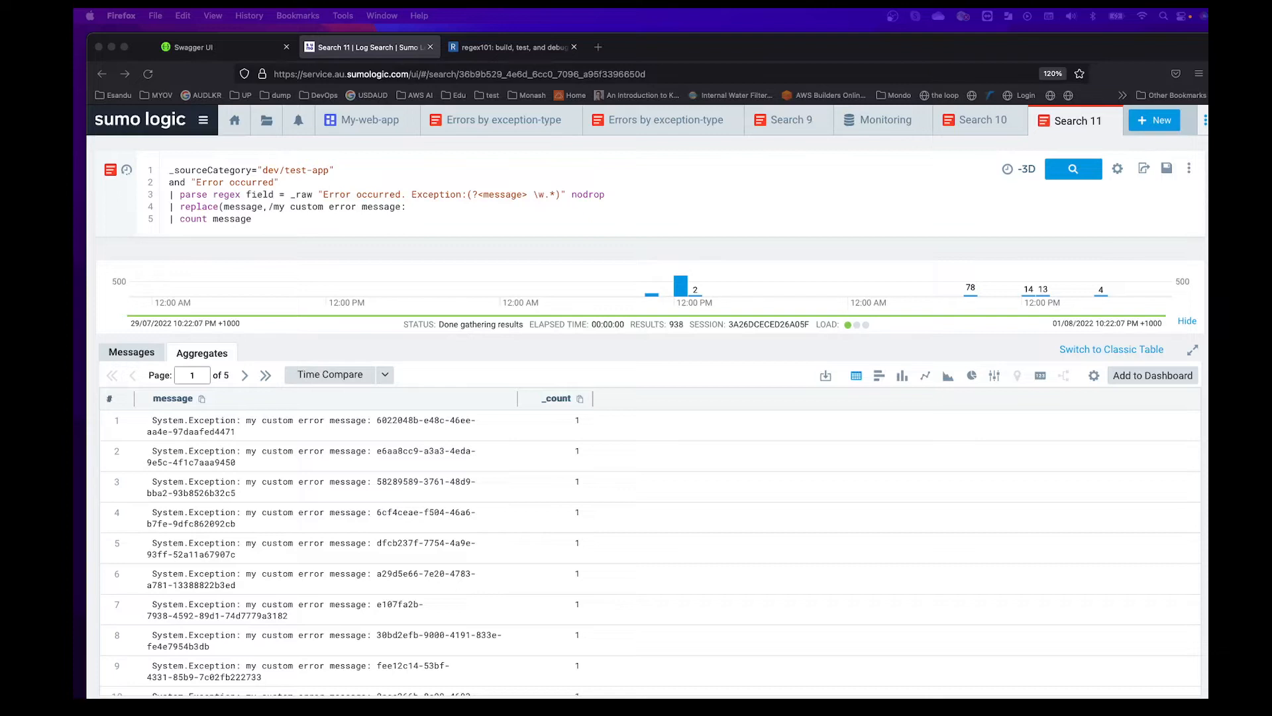
pyautogui.click(419, 208)
pyautogui.write('([0-9A-Fa-f\\-]{36})/')
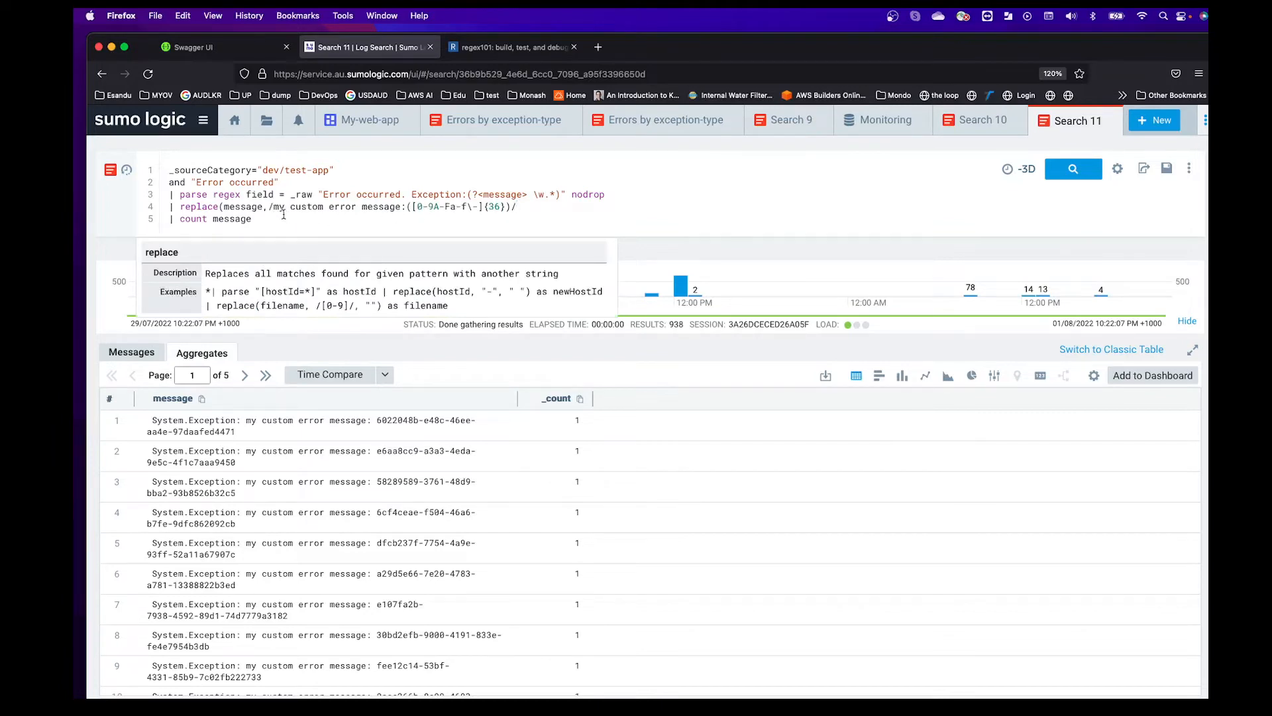
pyautogui.doubleClick(238, 207)
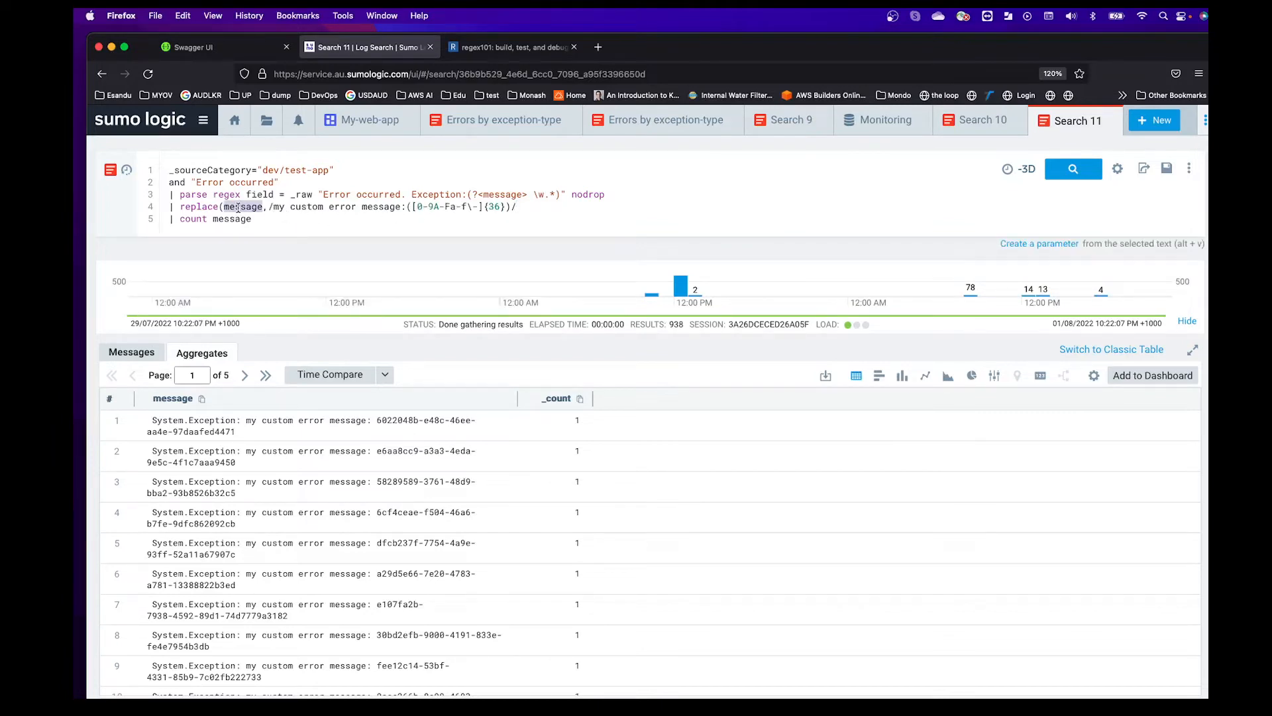
pyautogui.moveTo(267, 208); pyautogui.dragTo(510, 207)
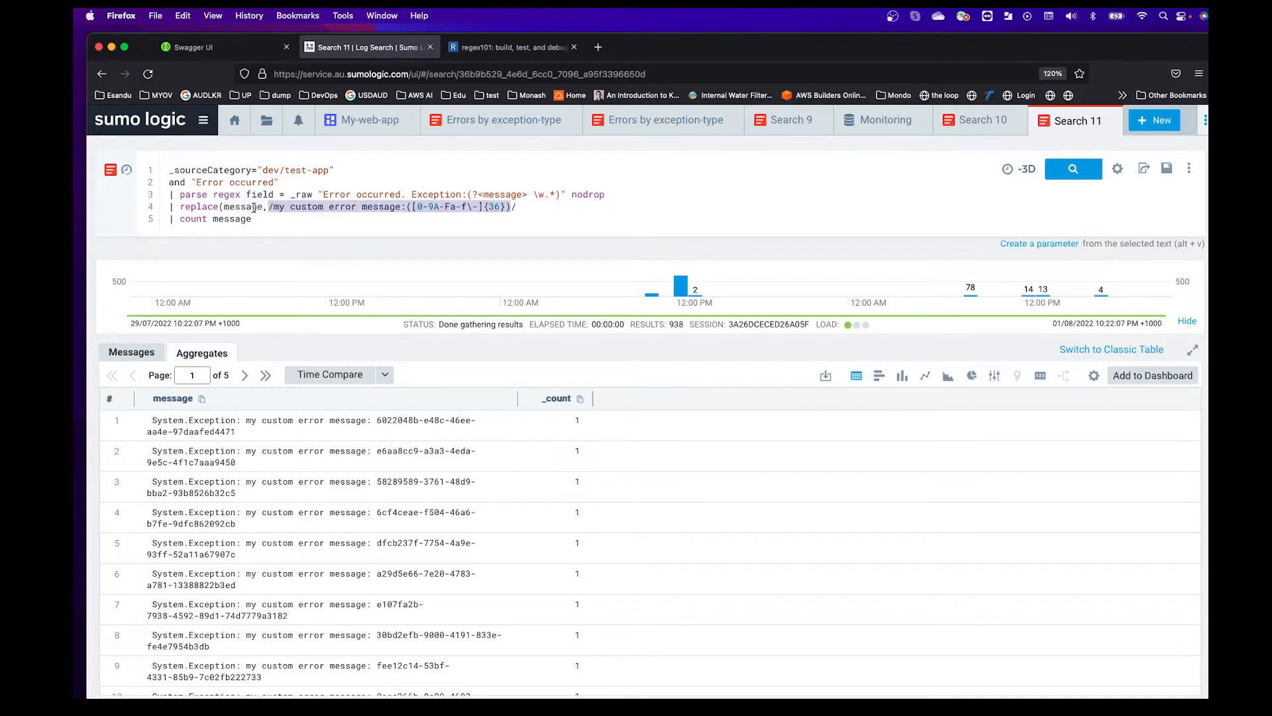
pyautogui.doubleClick(254, 208)
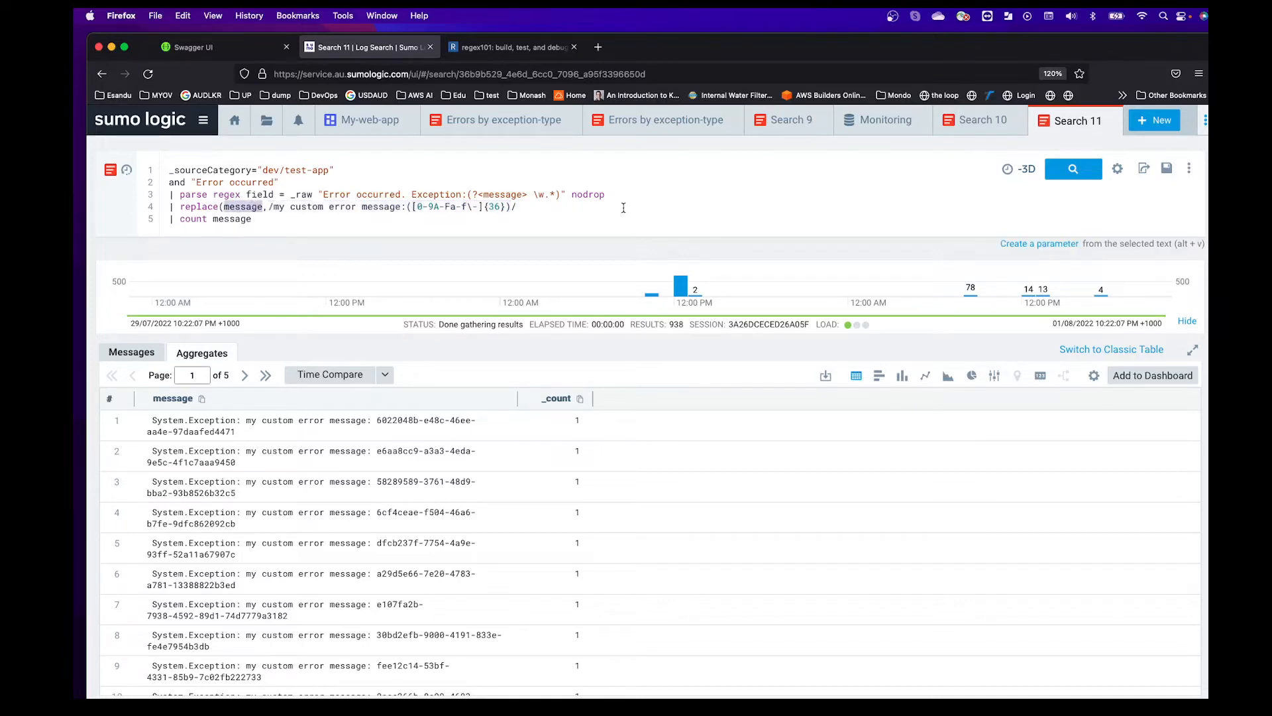
# Add "my custom error message" as the quoted replacement argument, without the trailing colon, and close the replace call
pyautogui.click(533, 207)
pyautogui.write(', ')
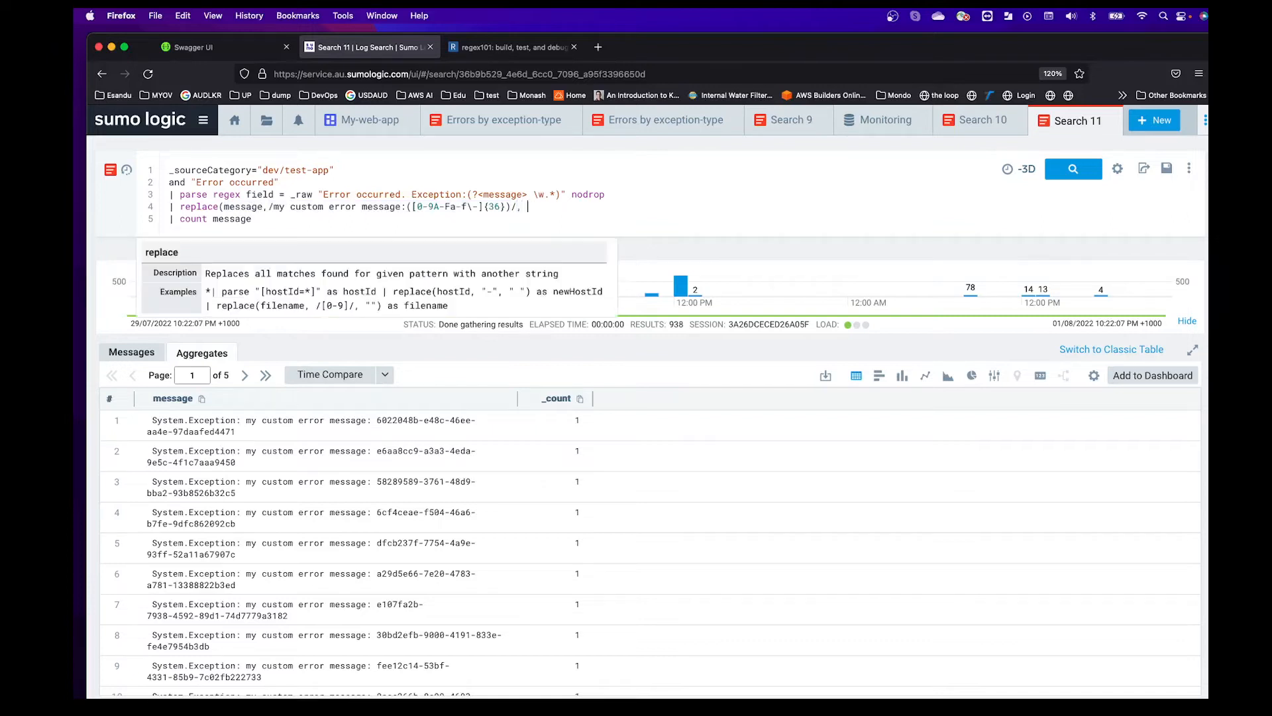
pyautogui.write('"")')
pyautogui.moveTo(273, 209); pyautogui.dragTo(402, 209)
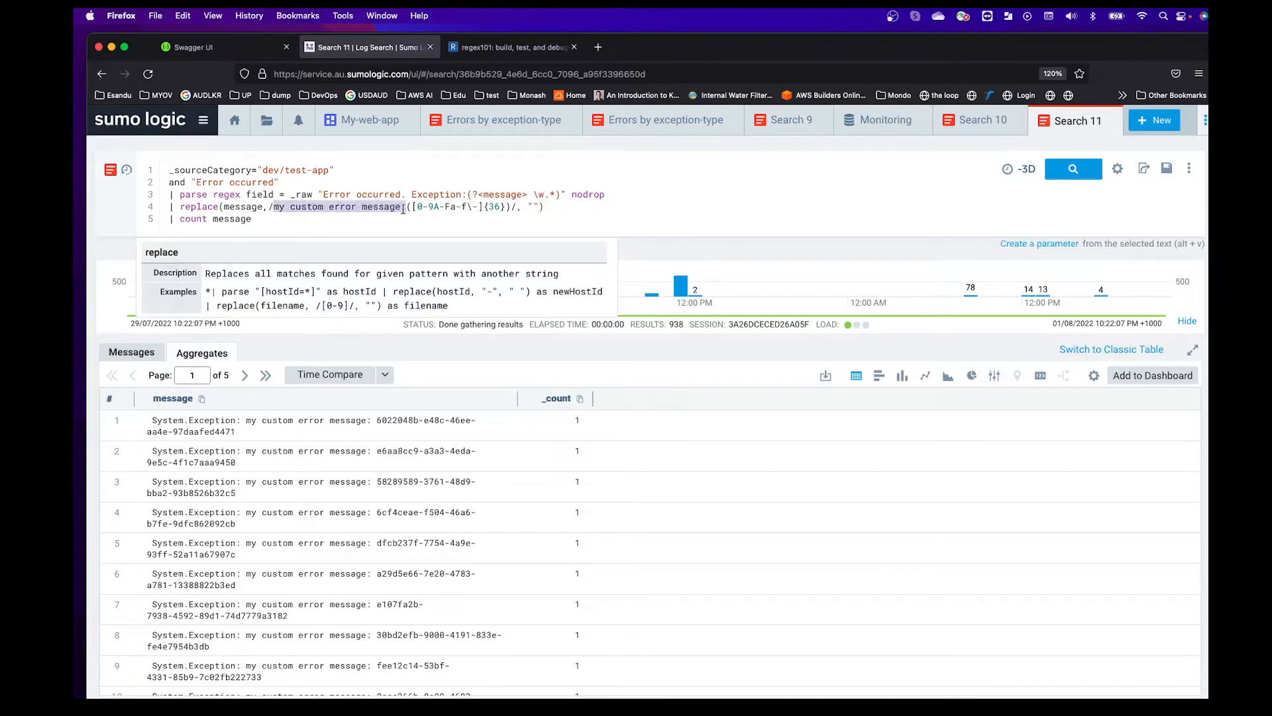
pyautogui.press('super+c')
pyautogui.click(535, 209)
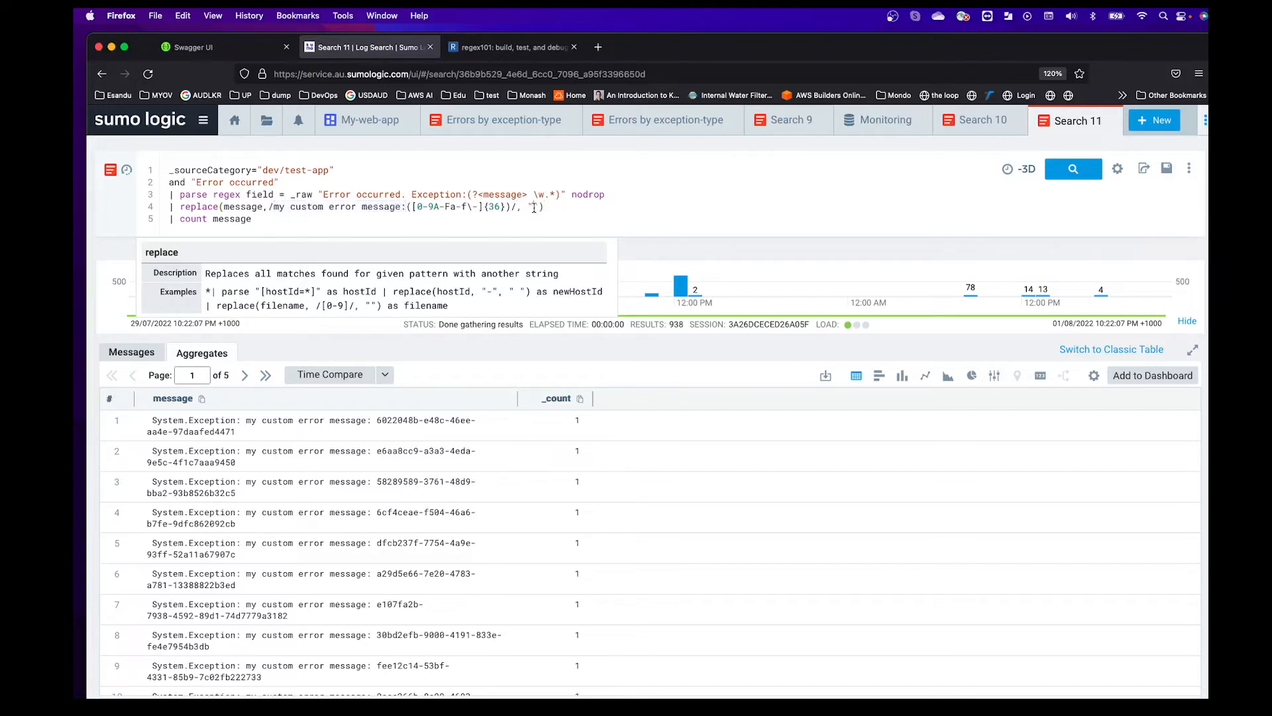
pyautogui.press('super+v')
pyautogui.press('BackSpace')
# Alias the replace output with "as replaceMessage" and check the message field names in the count and parse regex lines
pyautogui.click(691, 207)
pyautogui.write('as')
pyautogui.write('repa')
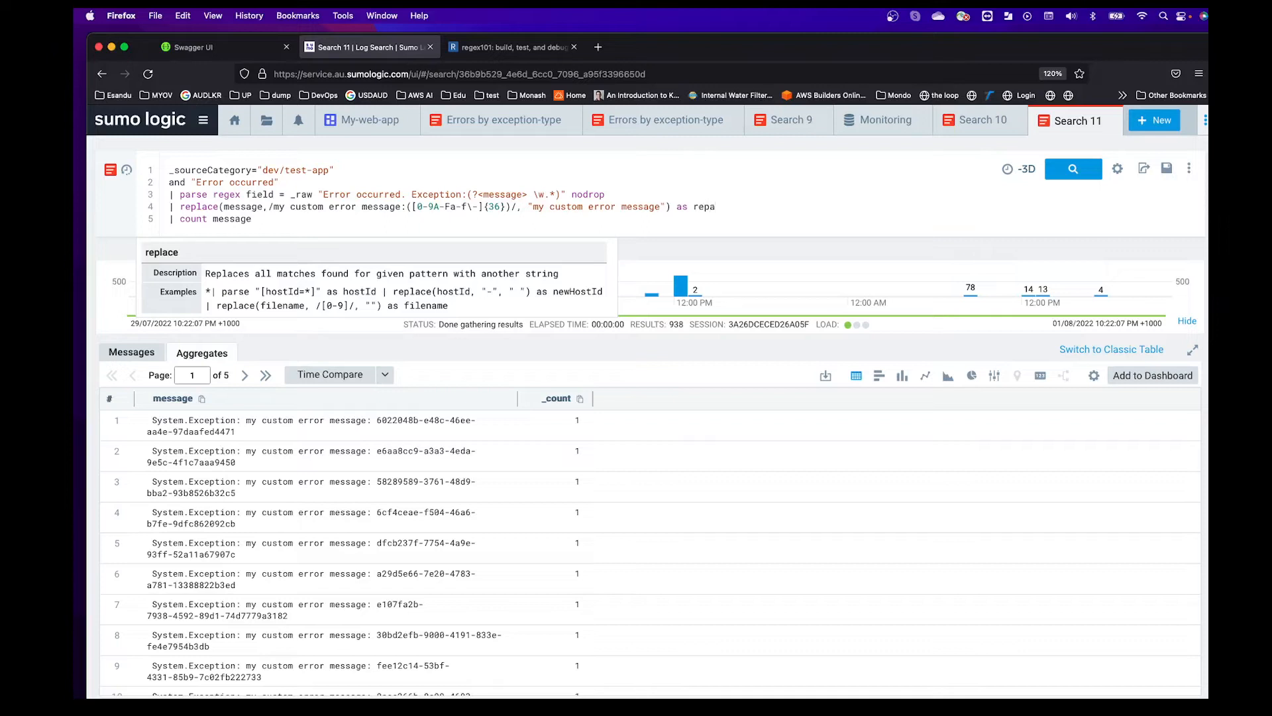
pyautogui.press('BackSpace')
pyautogui.write('laceMessage')
pyautogui.doubleClick(240, 222)
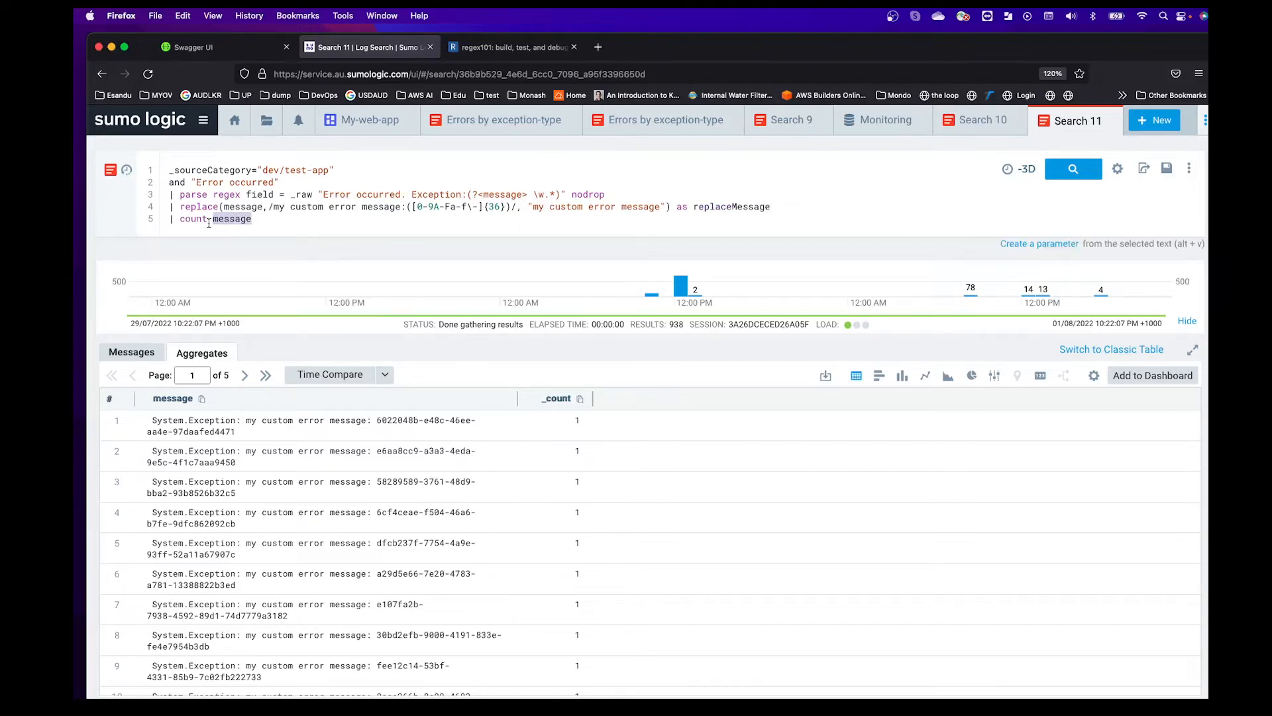
pyautogui.doubleClick(502, 194)
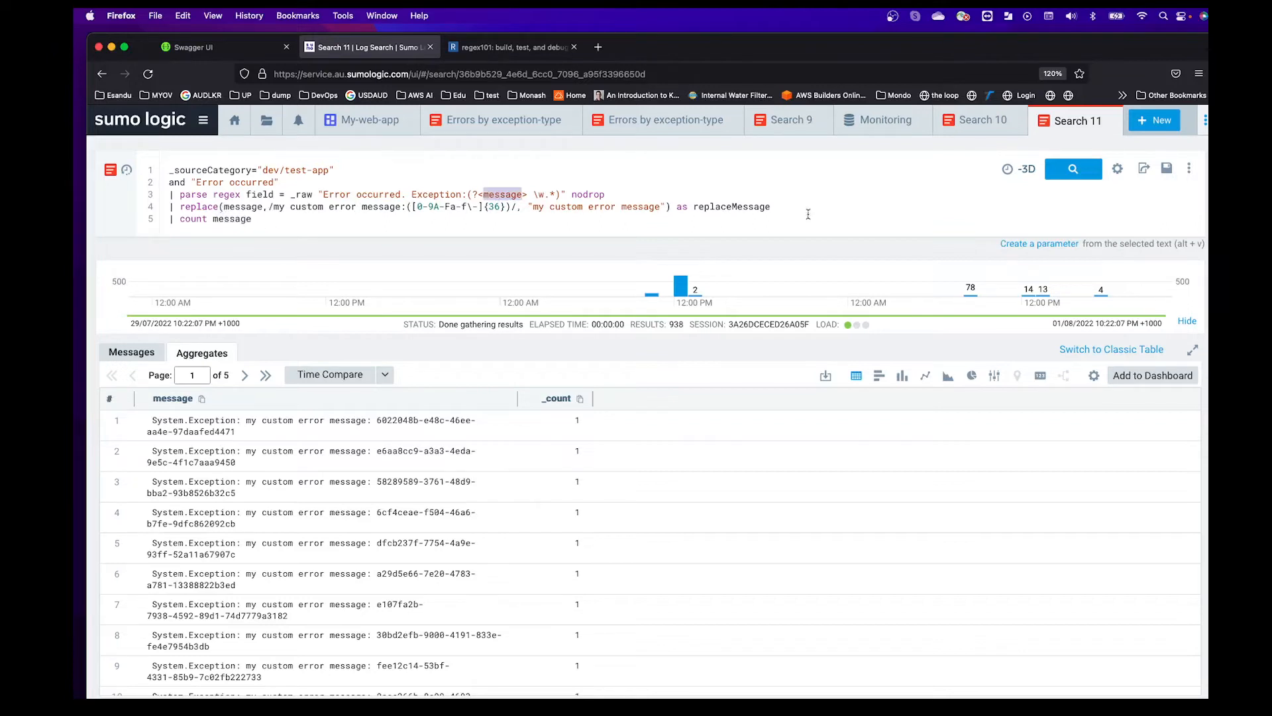
# Change the count line to count by replaceMessage instead of message and run the search
pyautogui.doubleClick(762, 208)
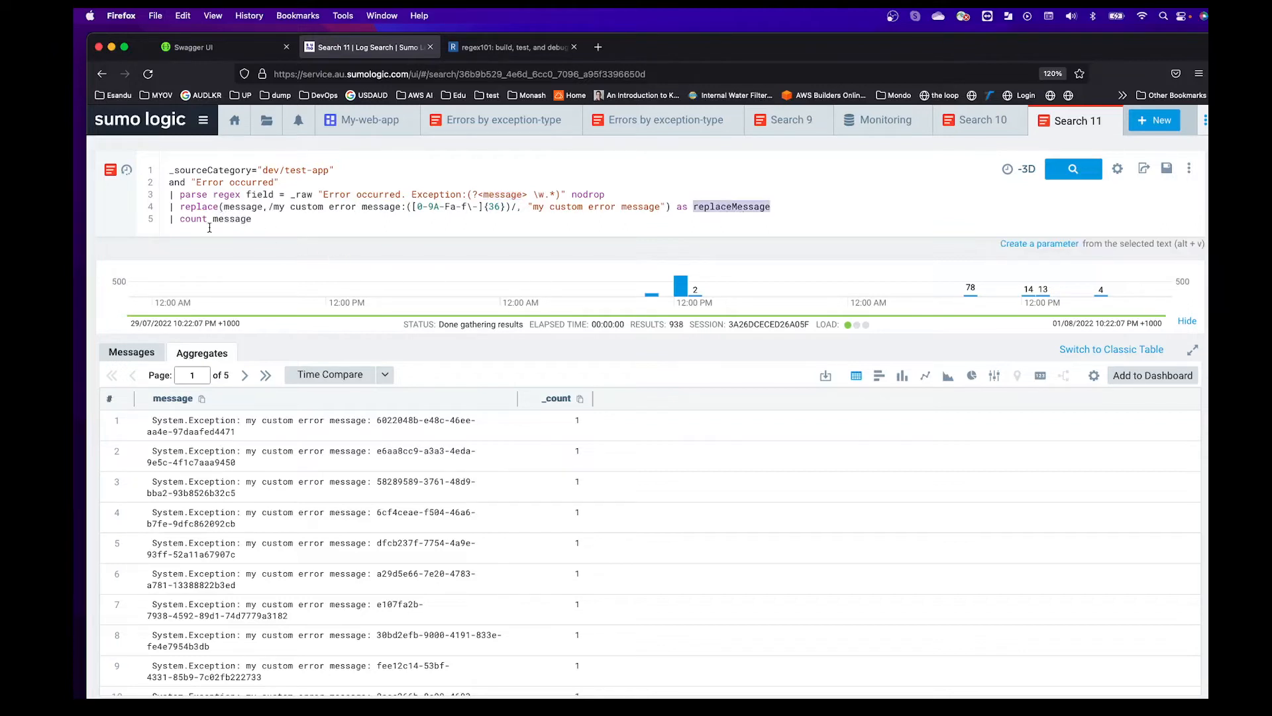
pyautogui.click(242, 222)
pyautogui.doubleClick(241, 218)
pyautogui.hotkey('ctrl', 'v')
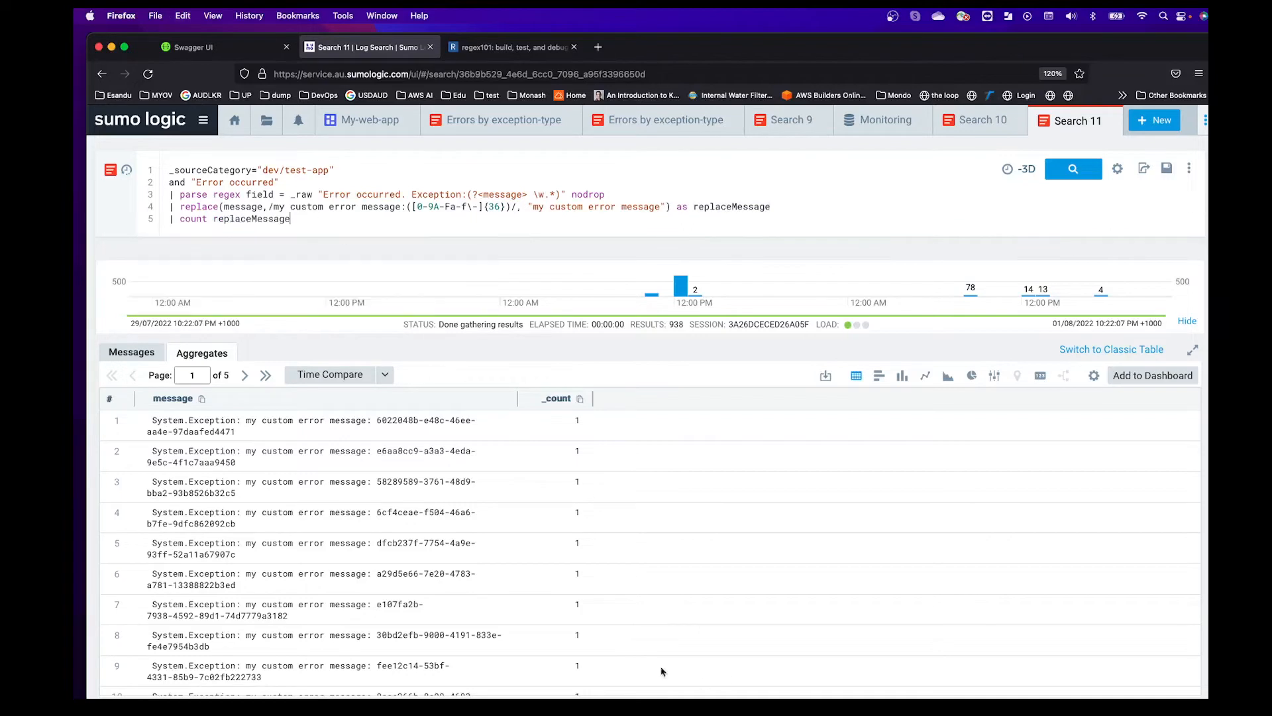
pyautogui.click(1073, 170)
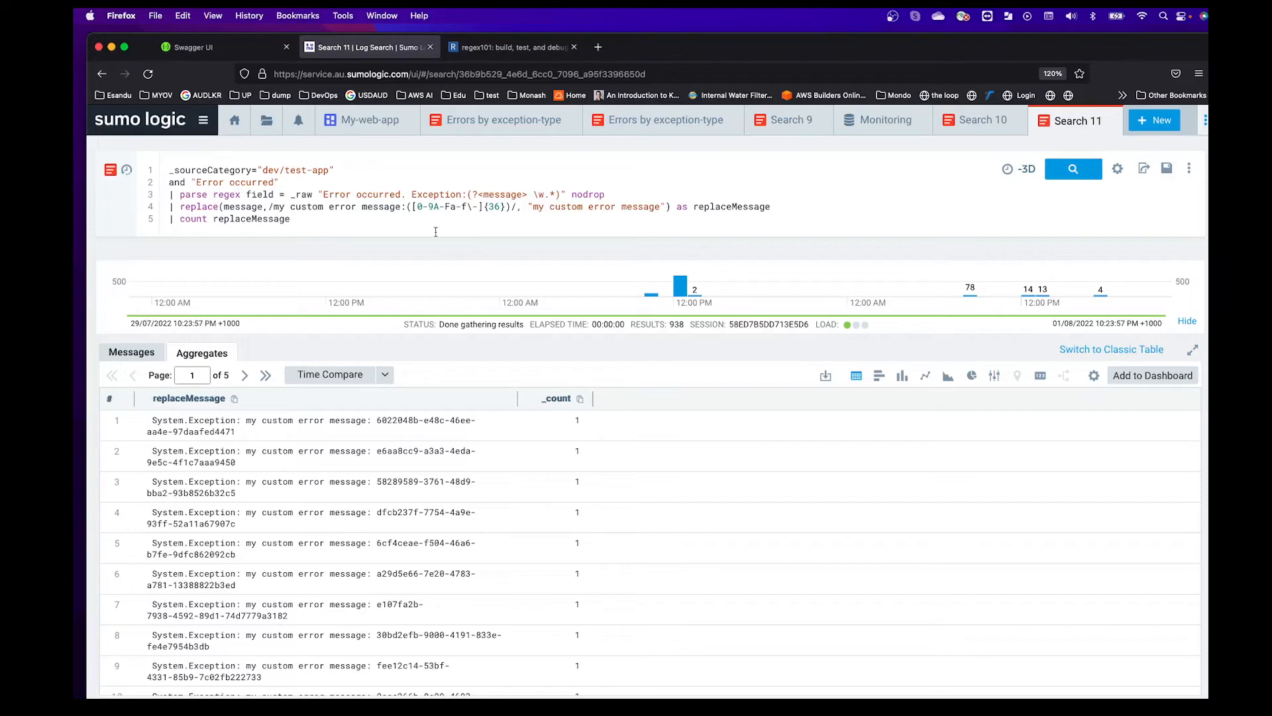
# Insert a space after "message:" in the replace pattern, before the GUID expression, and rerun the search
pyautogui.click(406, 207)
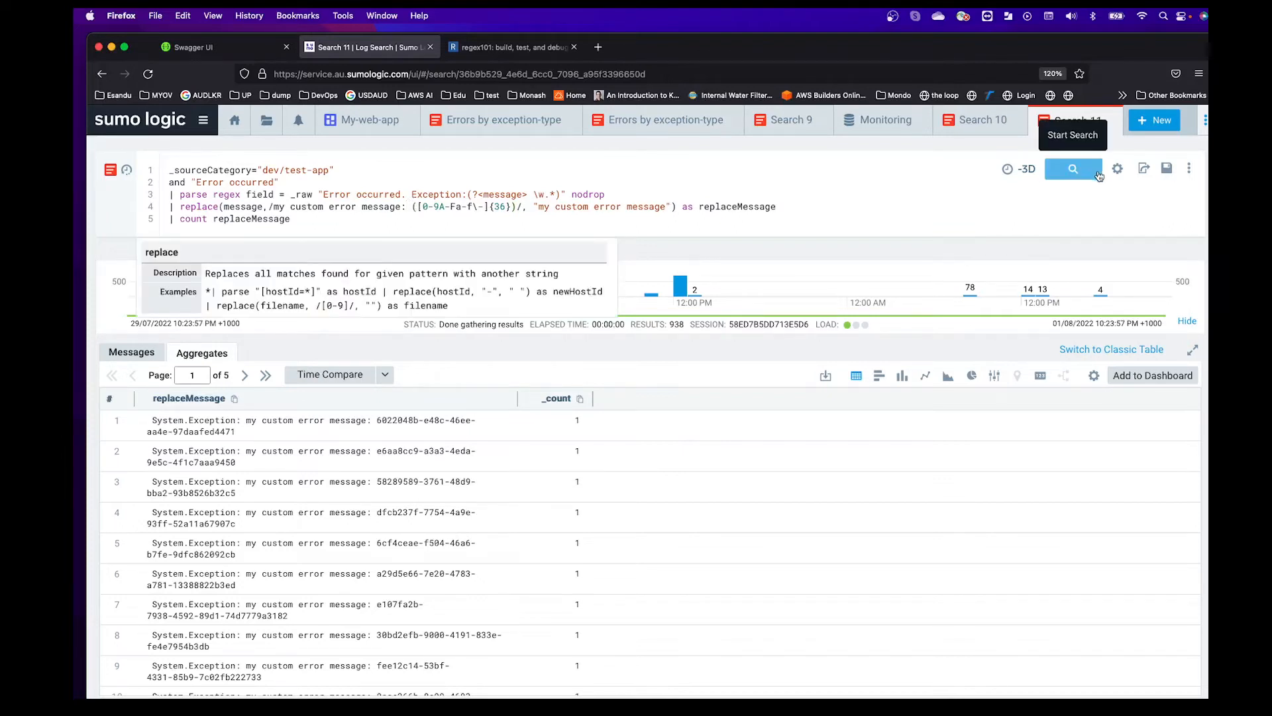
pyautogui.click(1075, 171)
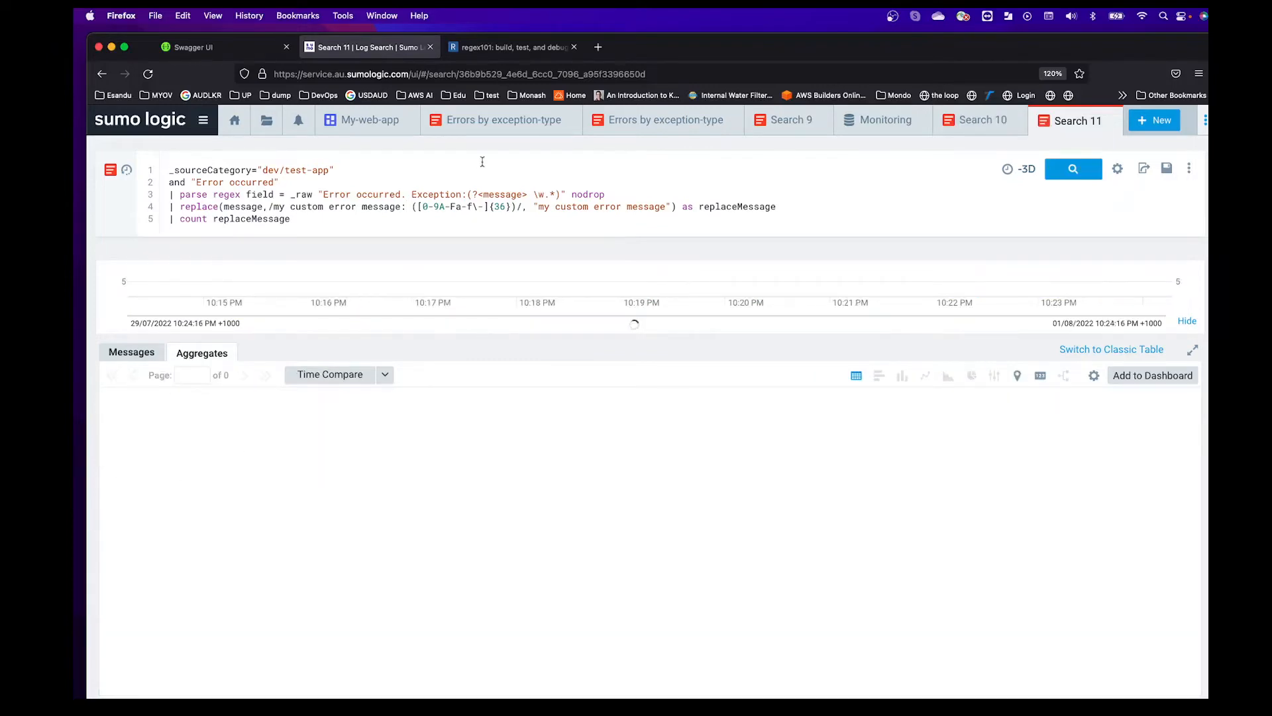
pyautogui.click(489, 48)
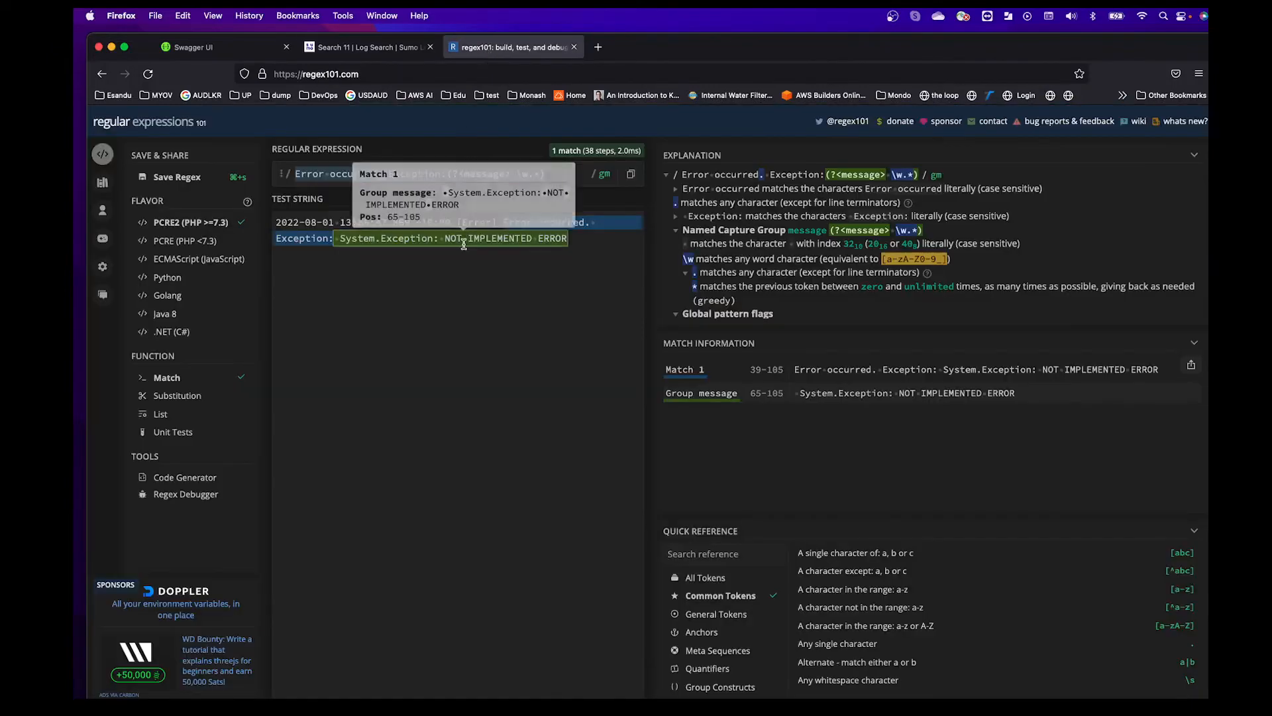
pyautogui.click(375, 51)
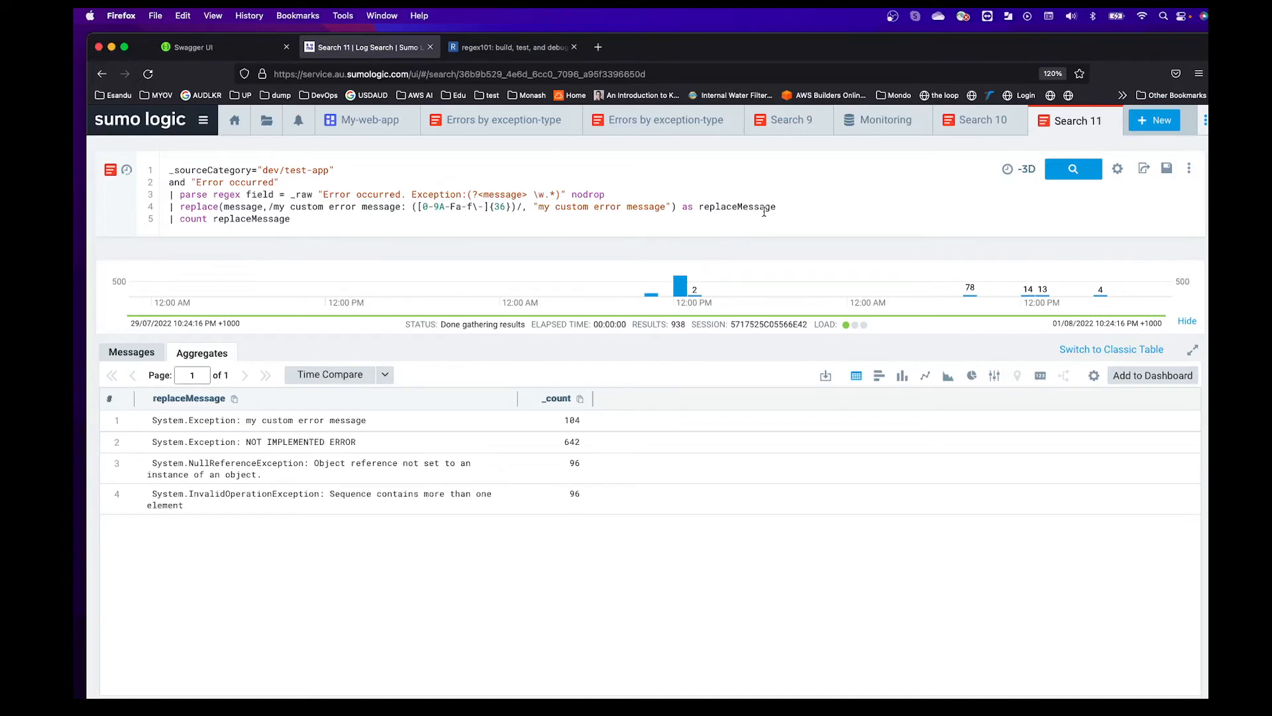
# Add an empty line at the end of the query, and preview the replaceMessage counts as a column chart before returning to the table
pyautogui.click(810, 208)
pyautogui.press('Return')
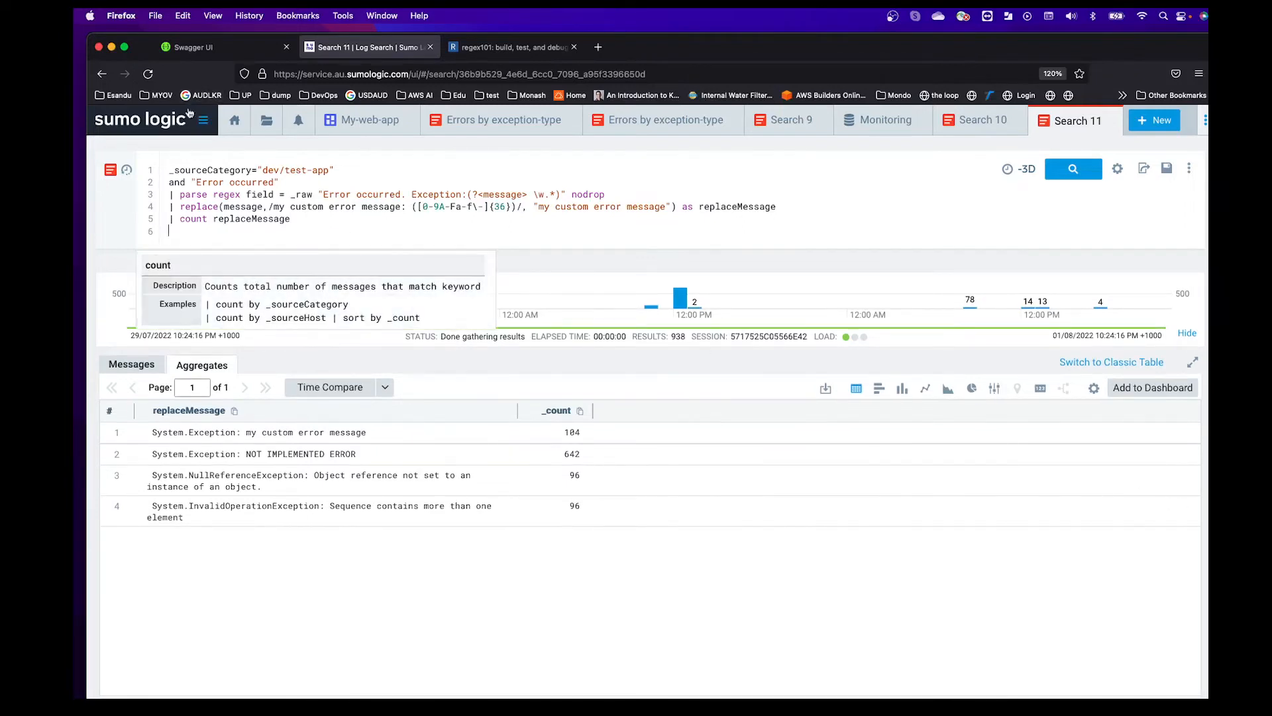
pyautogui.click(278, 207)
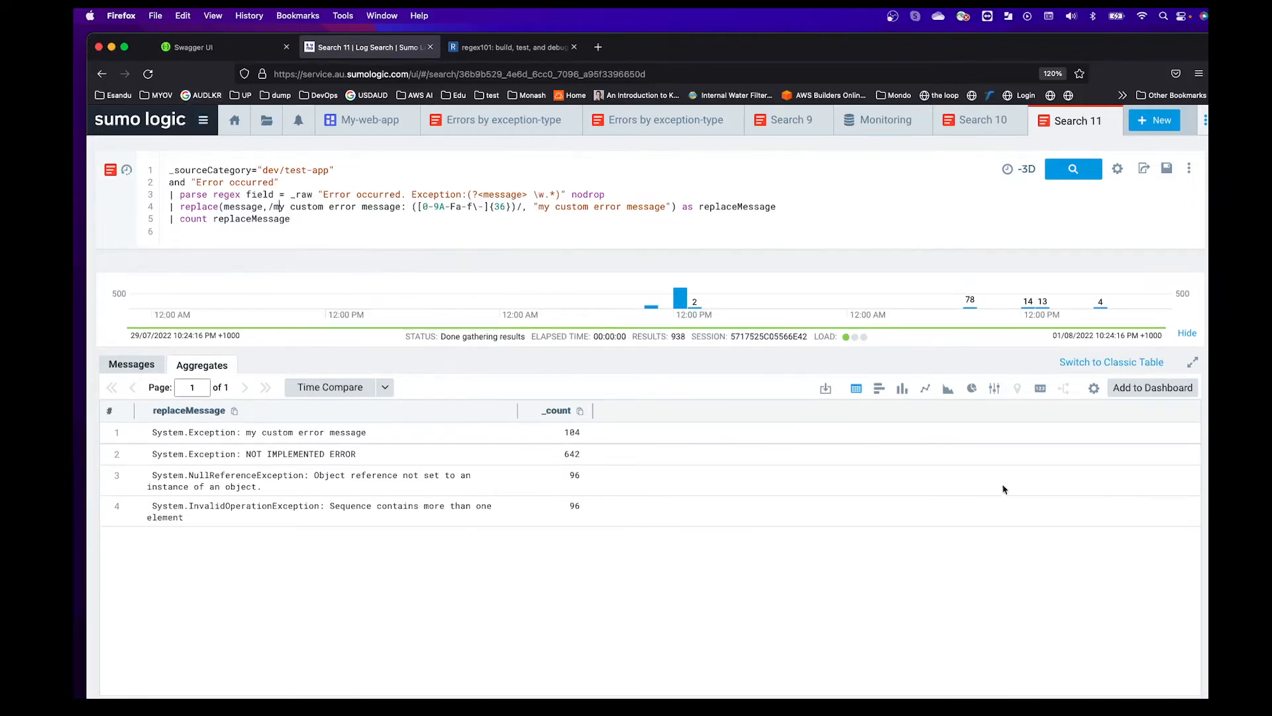
pyautogui.click(902, 389)
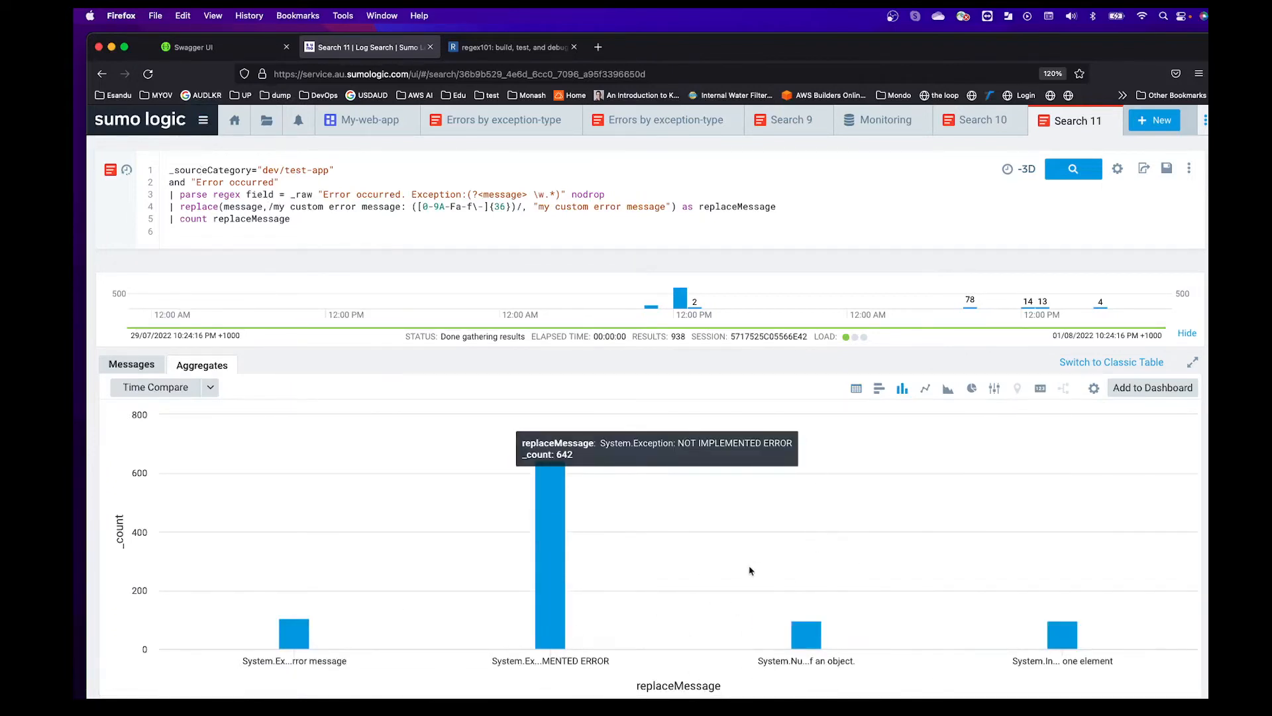
pyautogui.click(856, 389)
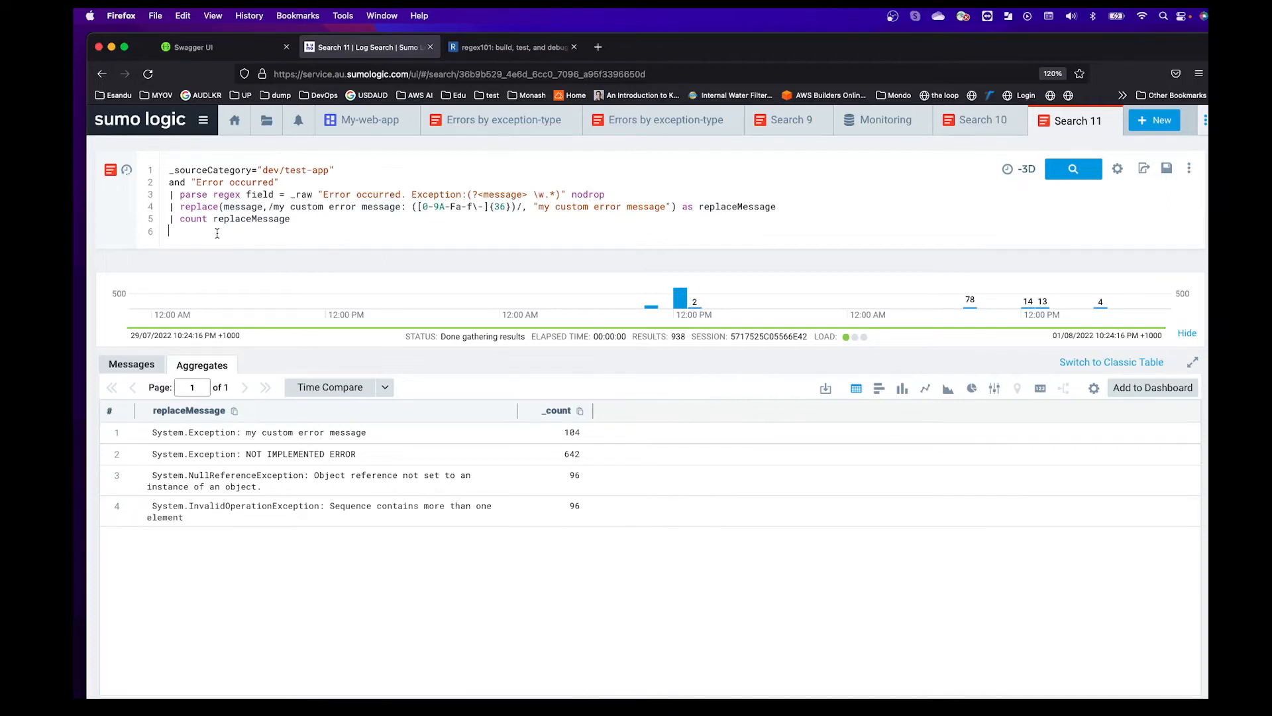
# Copy the Time field from the message results, add "_messagetime," before replaceMessage in the count line, and run the search to inspect the rows
pyautogui.click(140, 369)
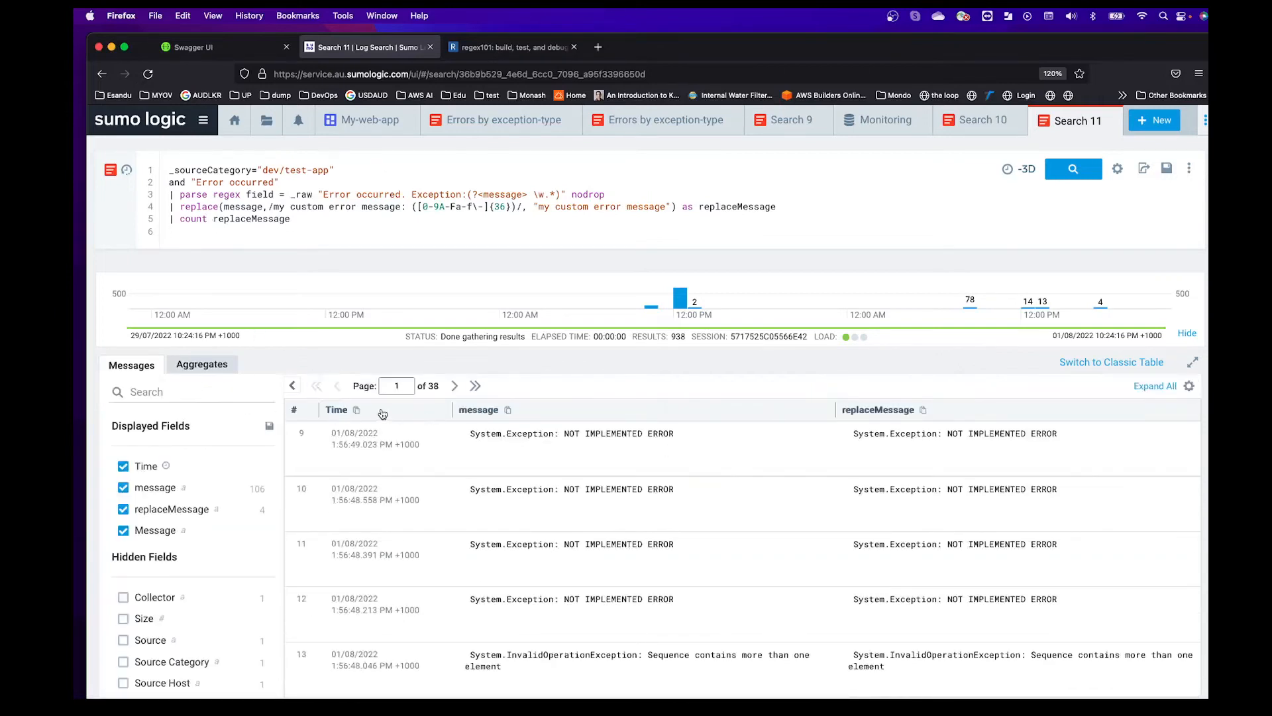
pyautogui.click(357, 410)
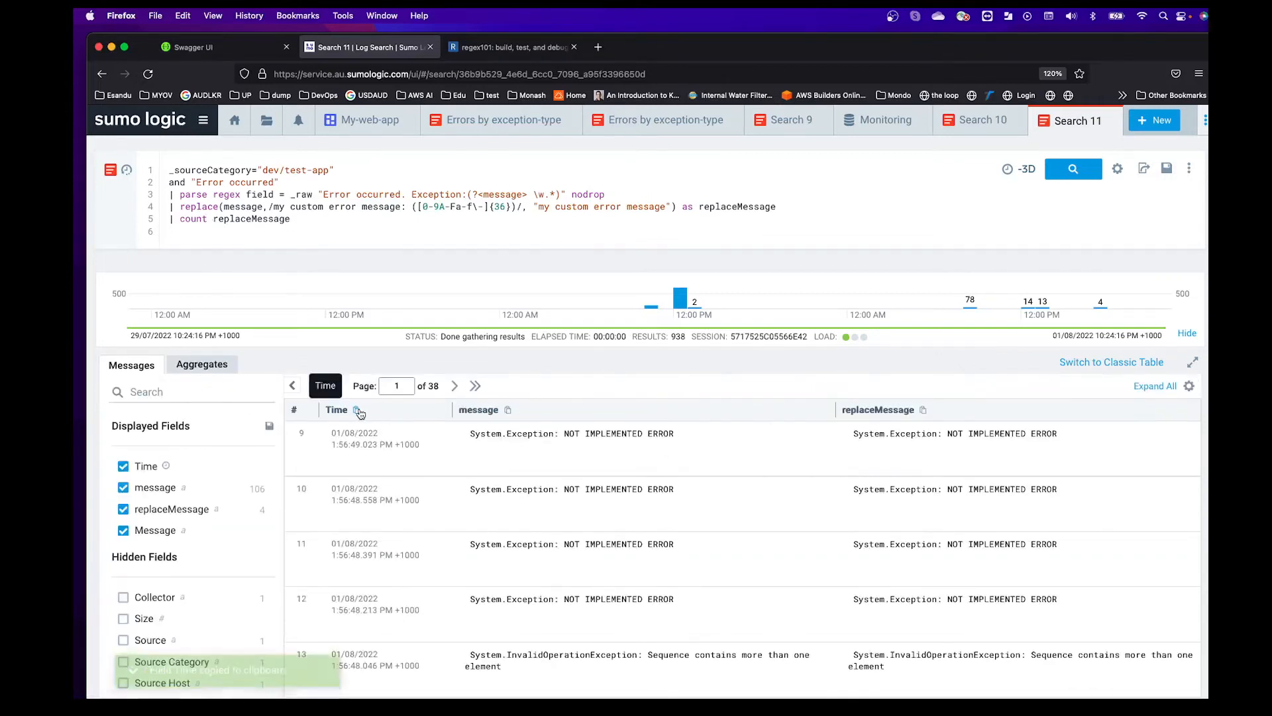
pyautogui.click(213, 219)
pyautogui.press('super+v')
pyautogui.write(',')
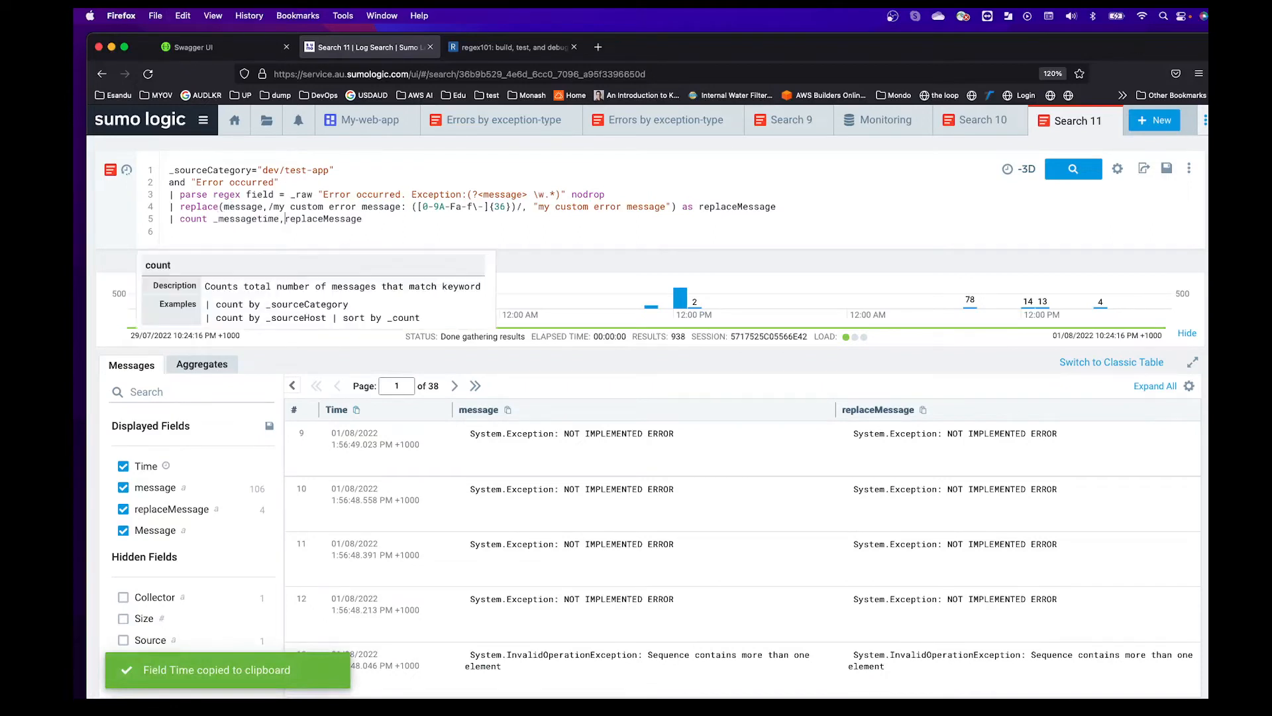
pyautogui.click(1073, 169)
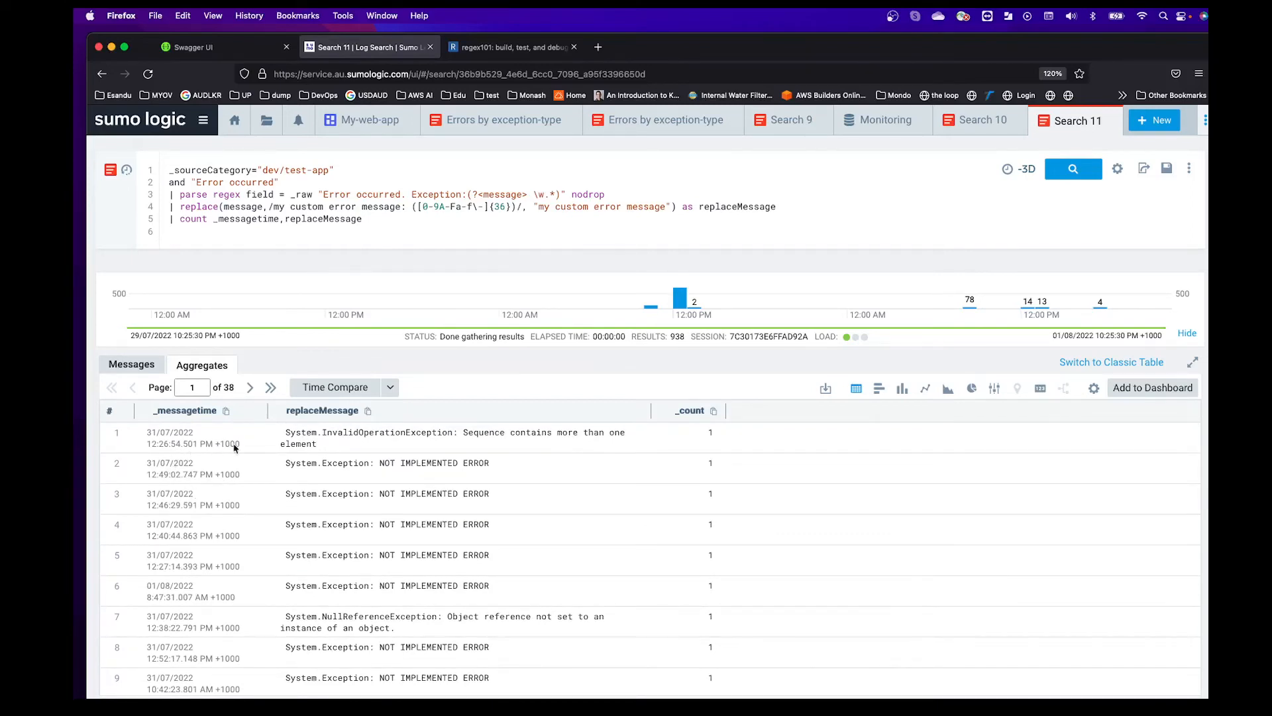
pyautogui.scroll(-3, 709, 496)
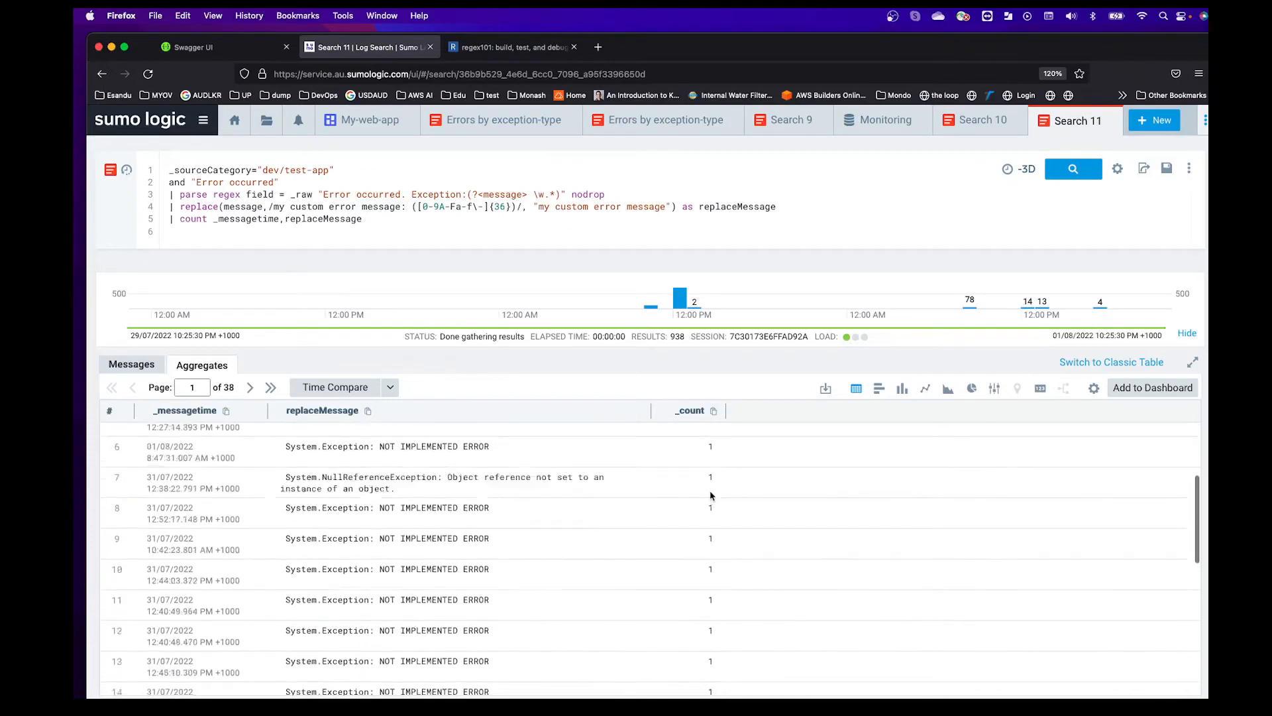
pyautogui.scroll(-5, 710, 496)
pyautogui.scroll(10, 710, 497)
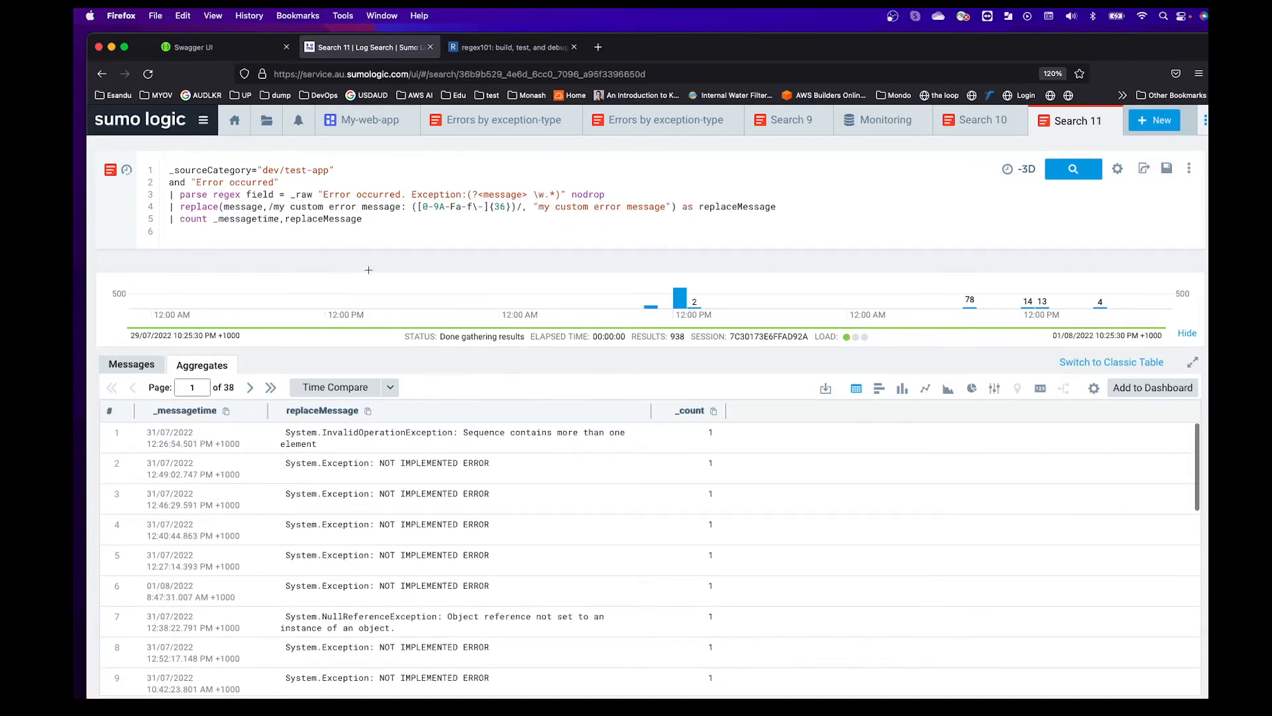
# Begin a new pipeline line above the count with "| formatdate(" and the copied field _messagetime as its first argument
pyautogui.click(343, 182)
pyautogui.click(815, 208)
pyautogui.press('Return')
pyautogui.write('|')
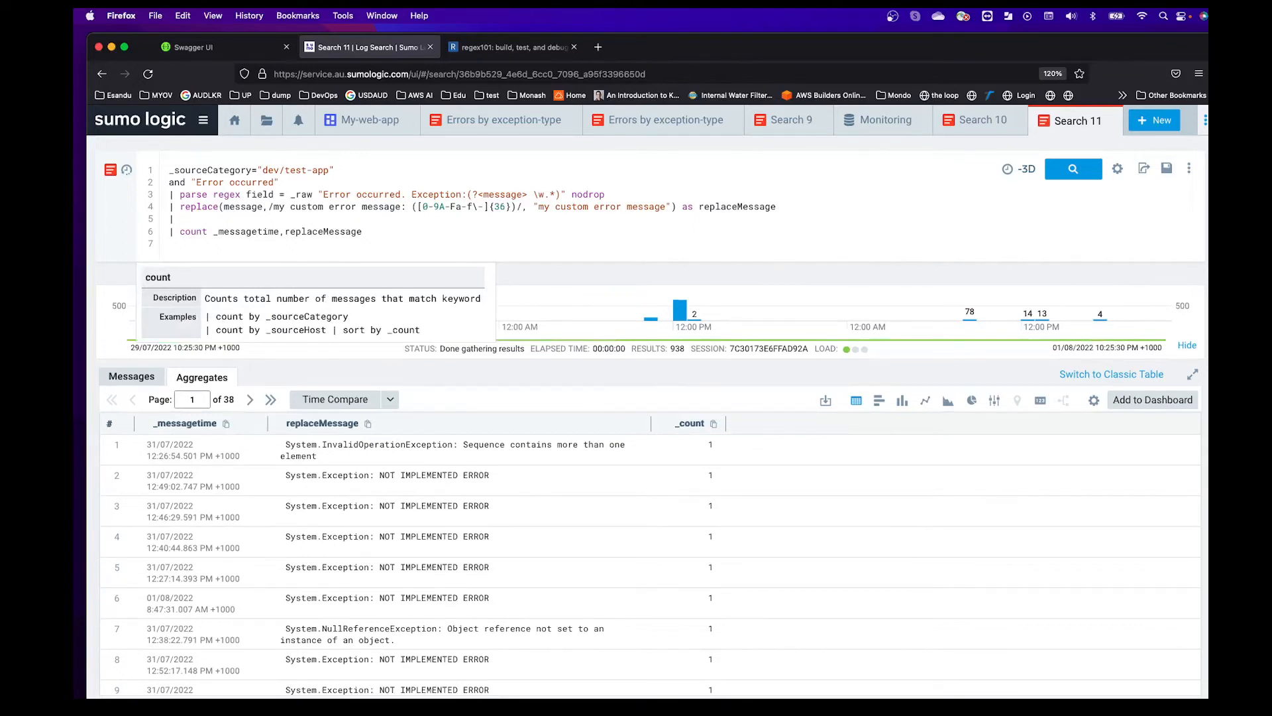
pyautogui.write(' format')
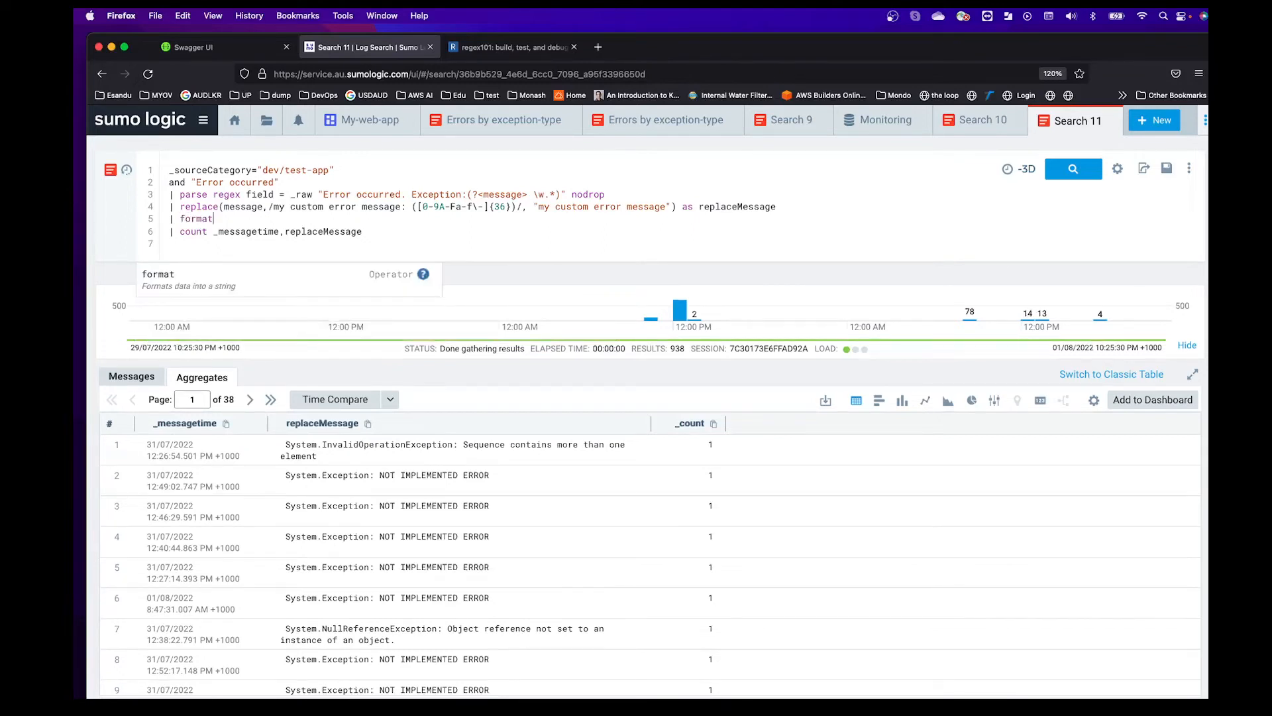
pyautogui.write('date(')
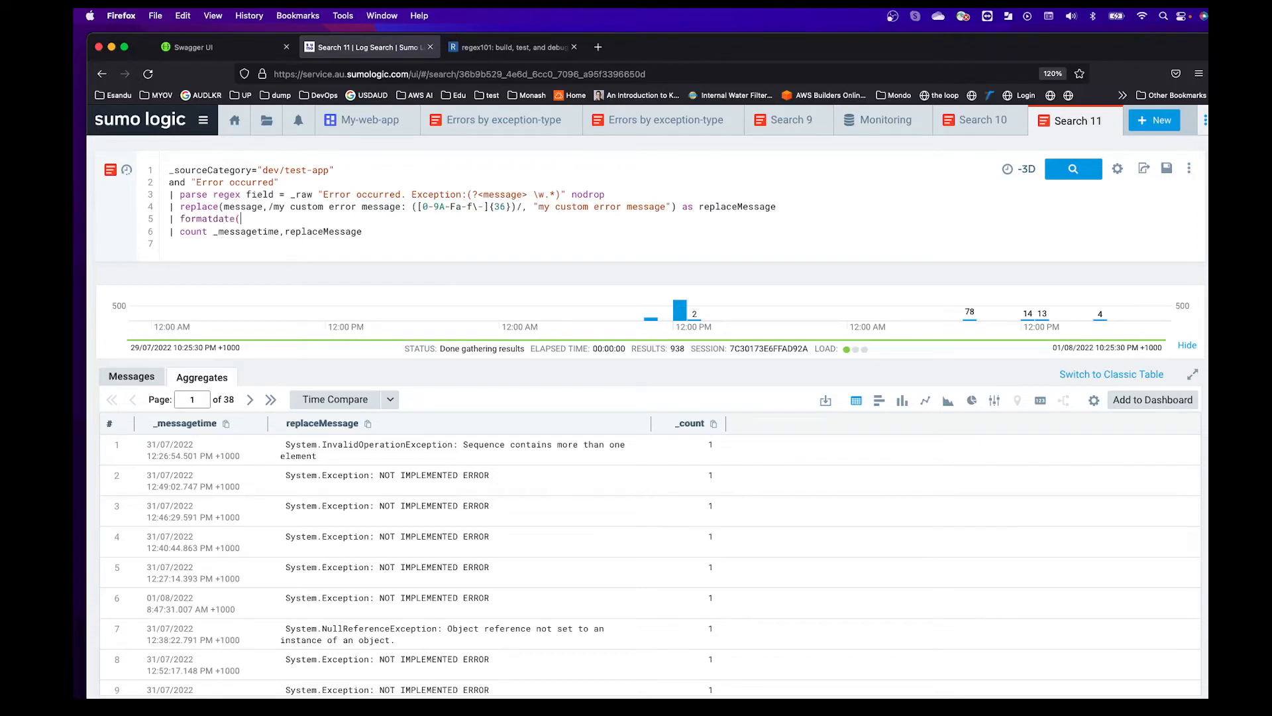
pyautogui.doubleClick(255, 233)
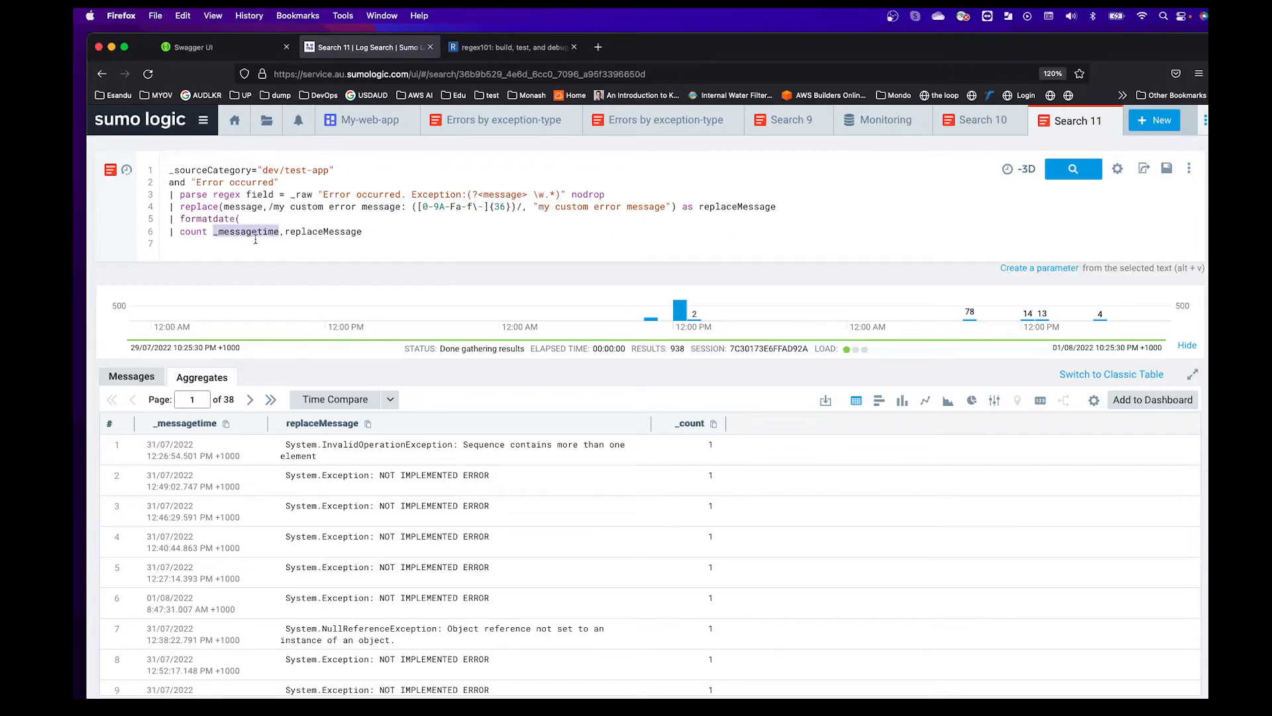
pyautogui.press('super+c')
pyautogui.press('Up')
pyautogui.press('super+v')
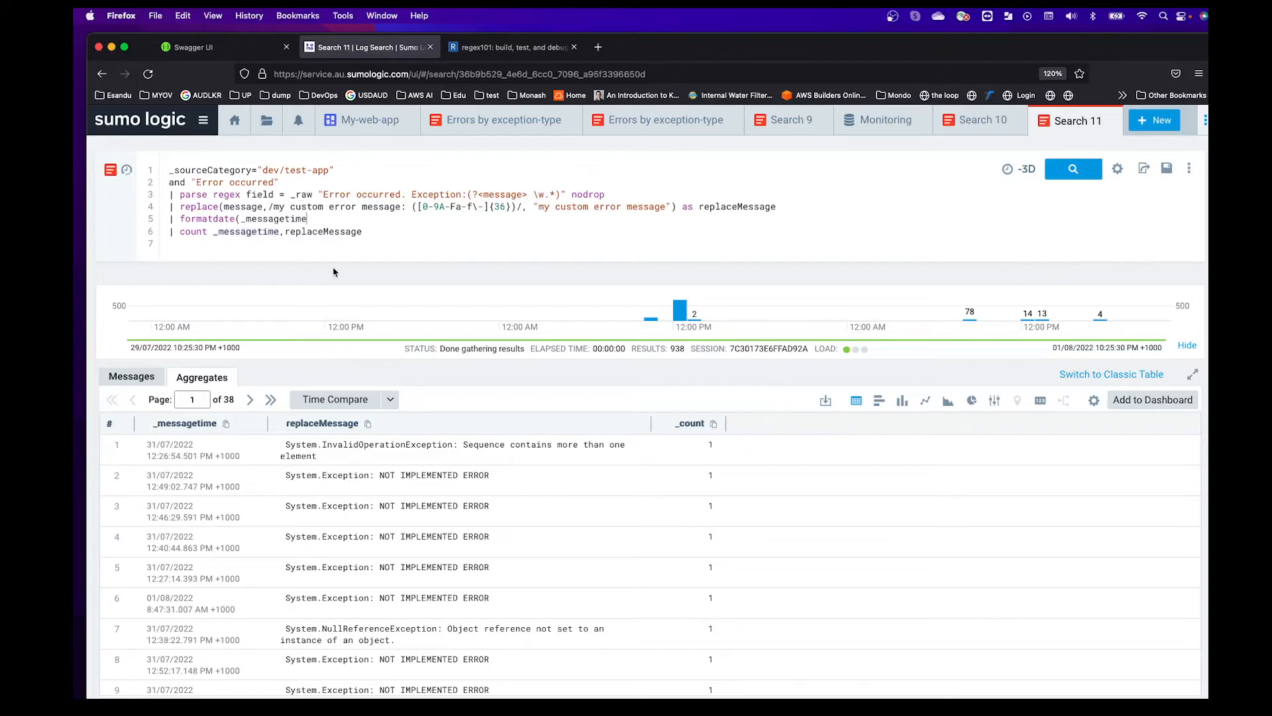
# Complete the formatdate call with the single-quoted format yyyy-MM-dd and the alias "as date"
pyautogui.write(", '') as date")
pyautogui.click(323, 218)
pyautogui.write('yyyy-mm')
pyautogui.press('BackSpace')
pyautogui.press('BackSpace')
pyautogui.write('MM-dd')
# Replace _messagetime in the count line with the date alias and run the search
pyautogui.doubleClick(422, 219)
pyautogui.click(431, 226)
pyautogui.doubleClick(422, 218)
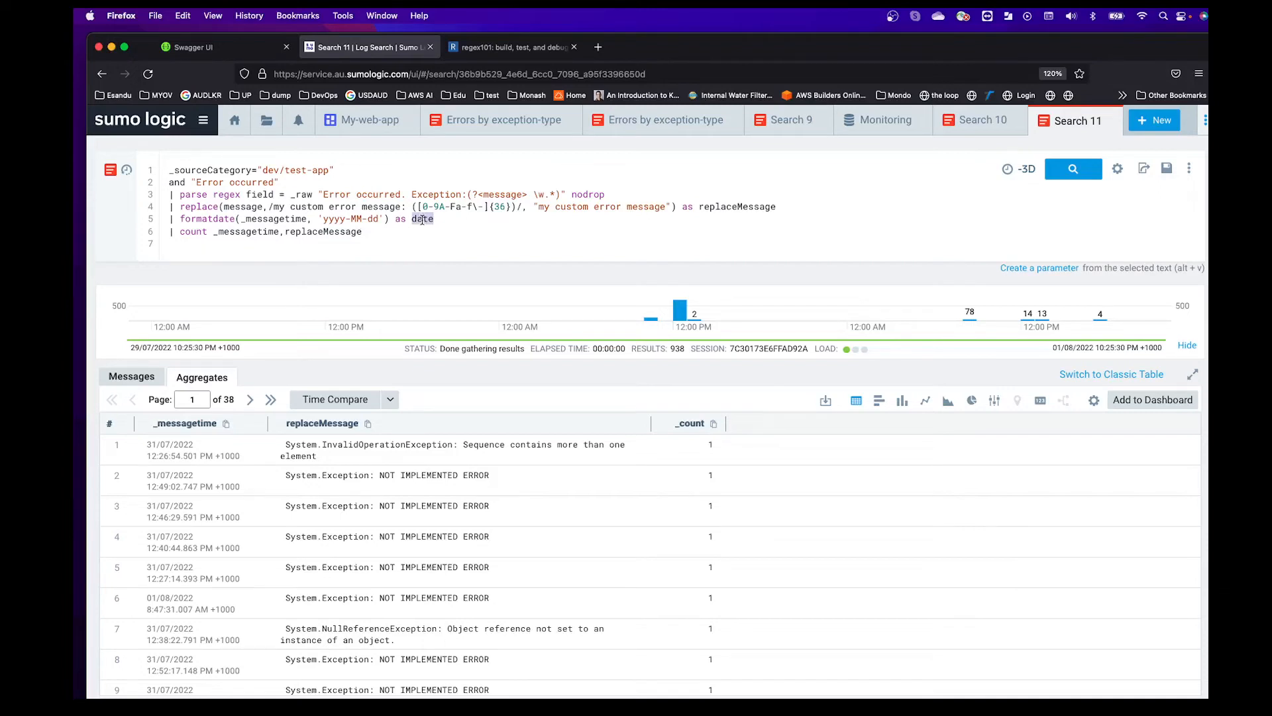
pyautogui.click(237, 238)
pyautogui.doubleClick(239, 232)
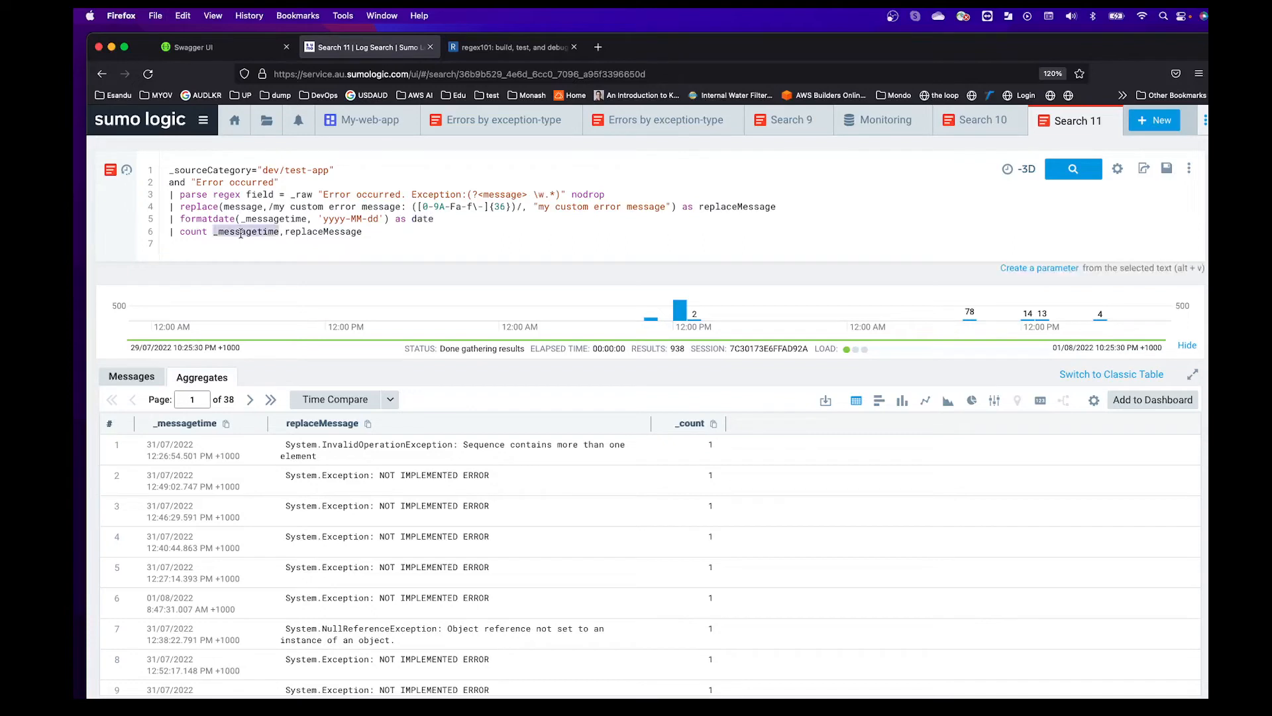
pyautogui.press('super+v')
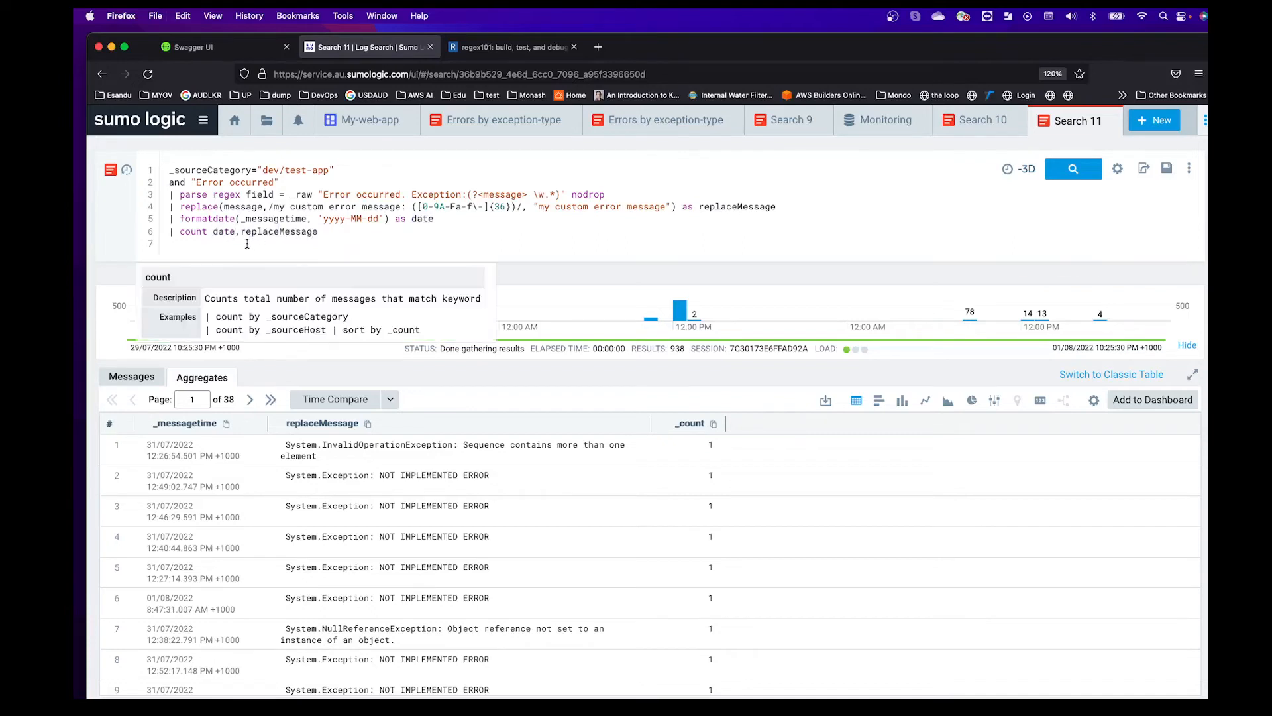
pyautogui.click(1073, 169)
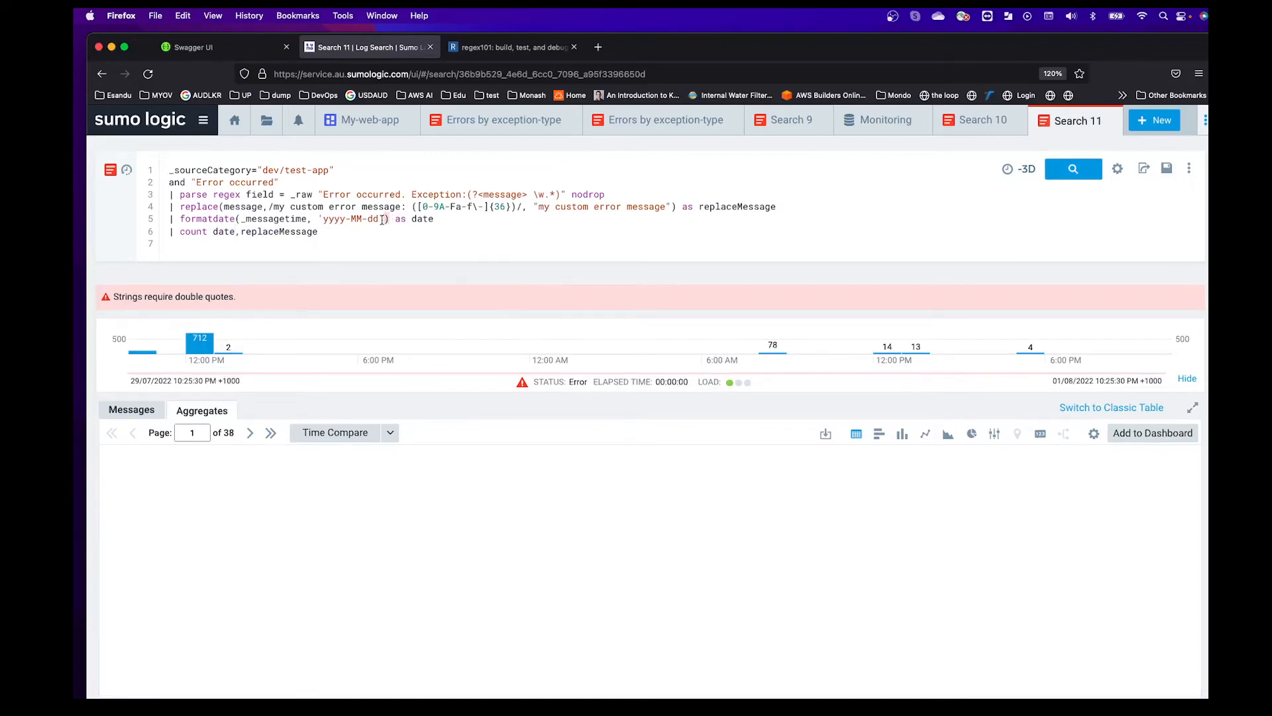
# Put the yyyy-MM-dd format in double quotes instead of single quotes and rerun the search
pyautogui.press('Left')
pyautogui.press('BackSpace')
pyautogui.write('"')
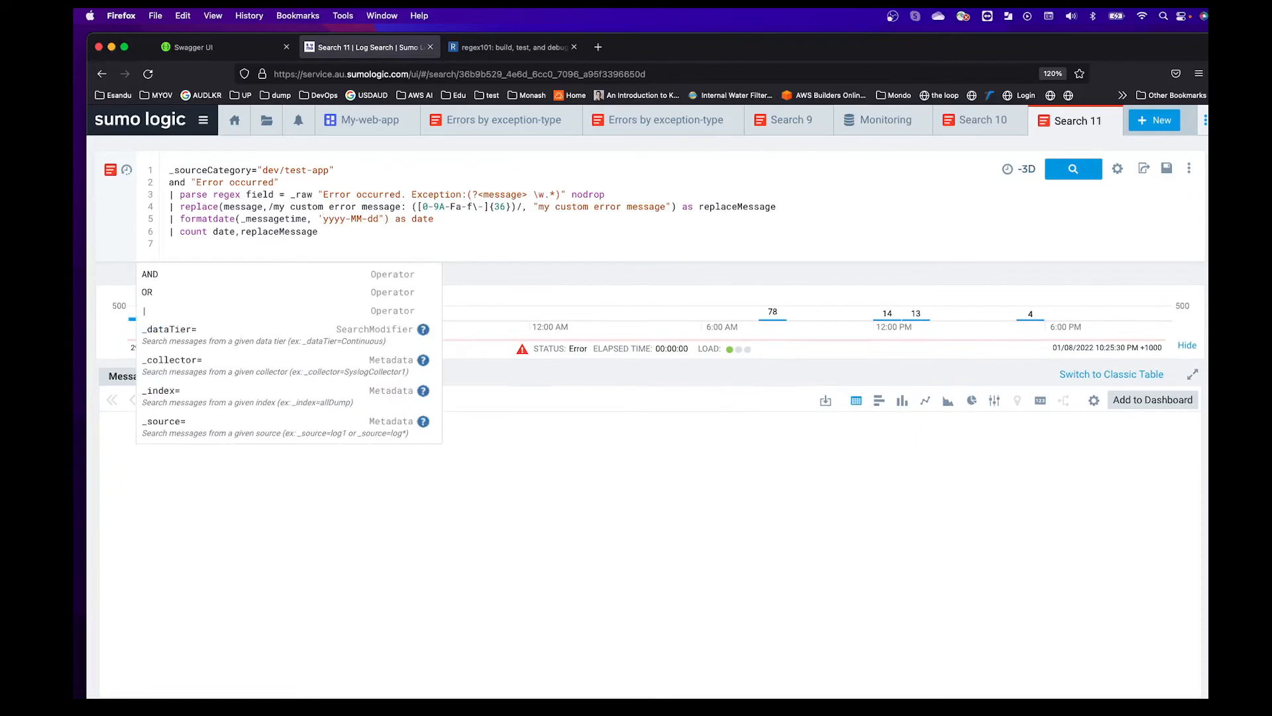
pyautogui.press('BackSpace')
pyautogui.write('"')
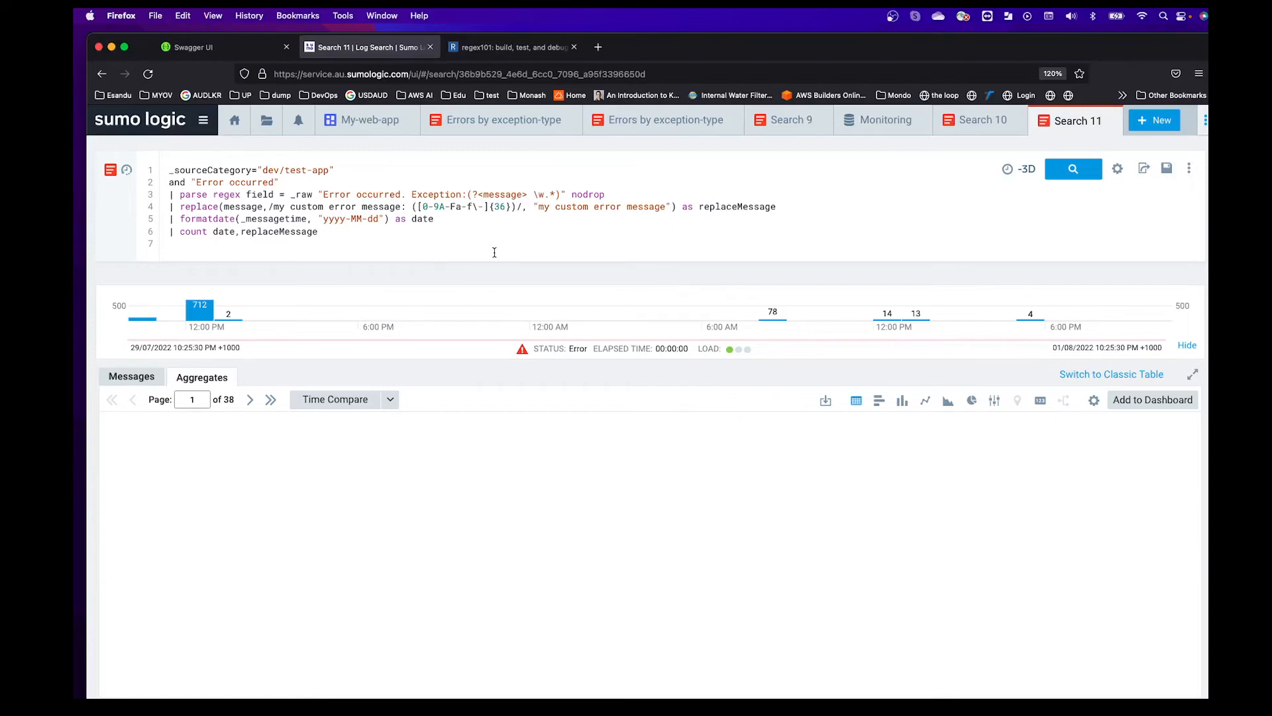
pyautogui.click(1074, 169)
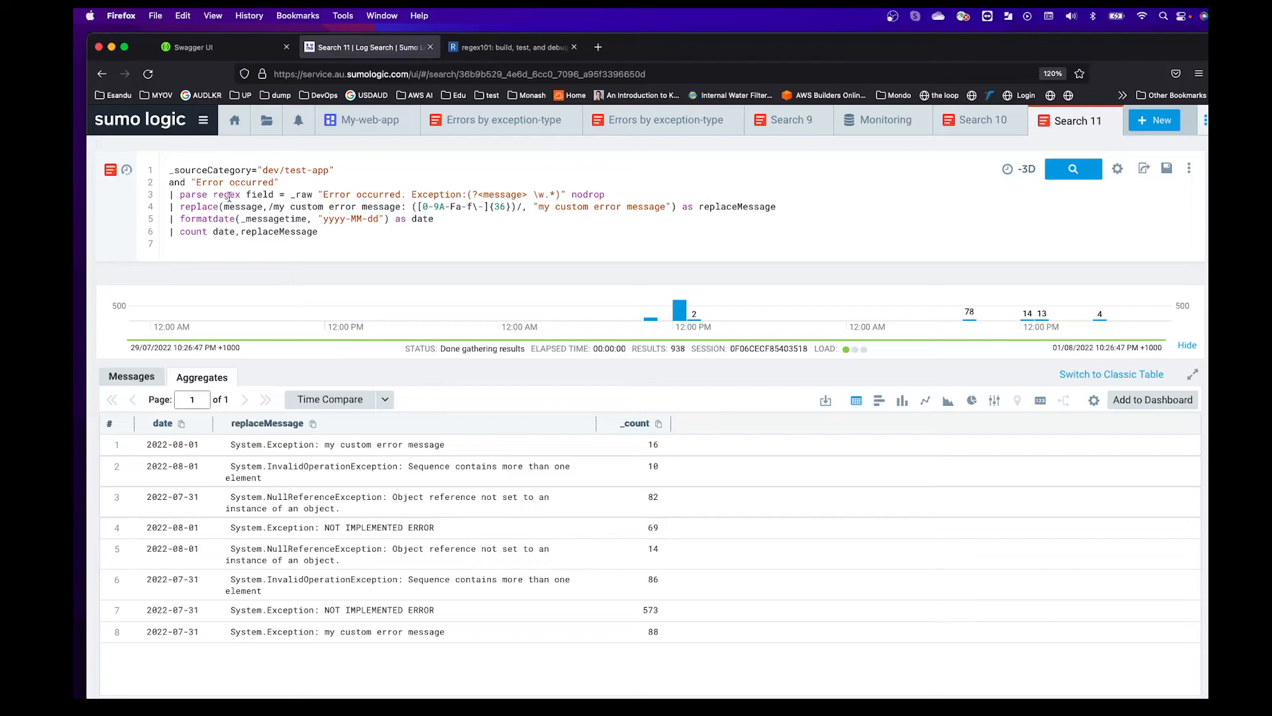
# Review the message field, replace pattern and formatdate operator in the query, and display the counts by date and replaceMessage as a column chart
pyautogui.doubleClick(502, 194)
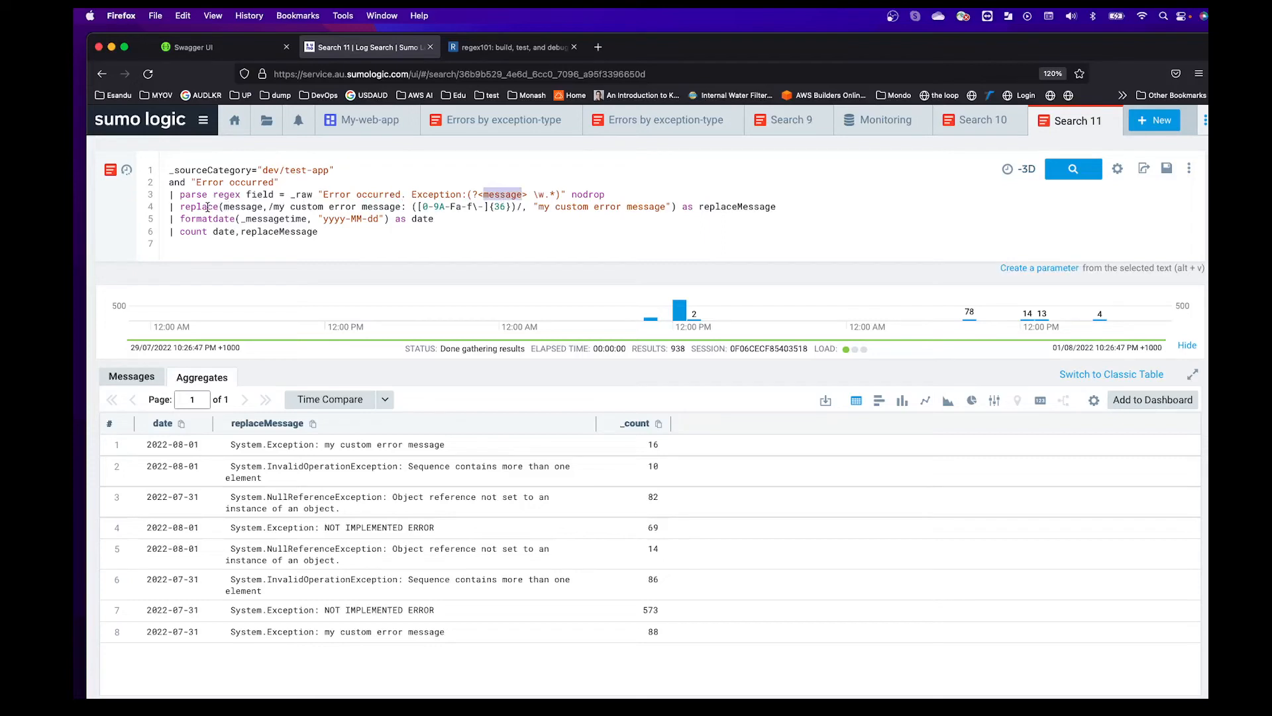
pyautogui.click(471, 207)
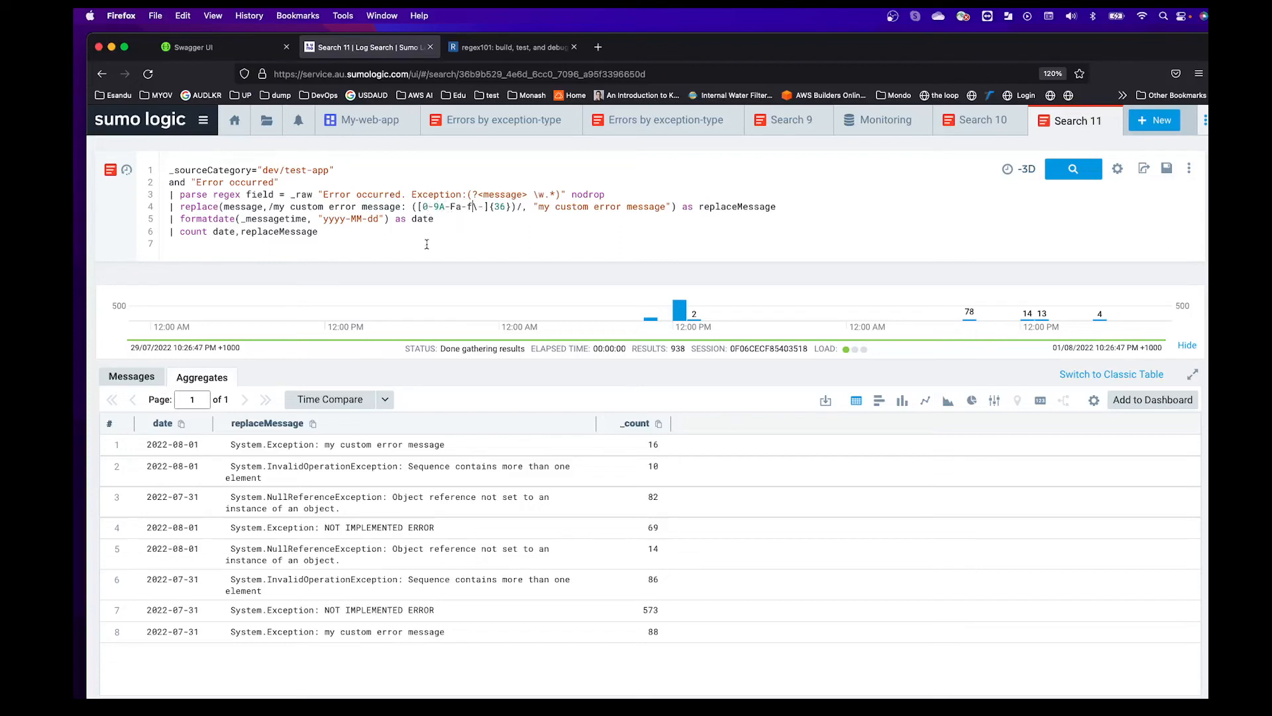
pyautogui.doubleClick(211, 221)
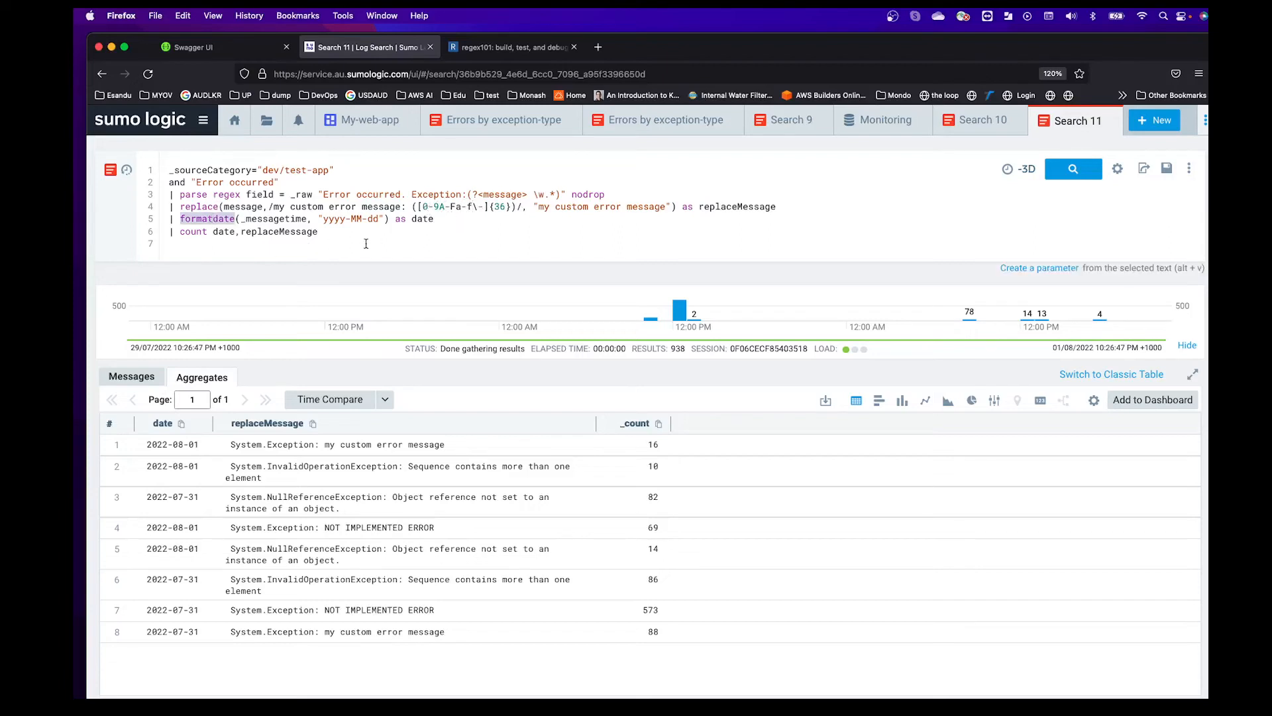
pyautogui.click(199, 246)
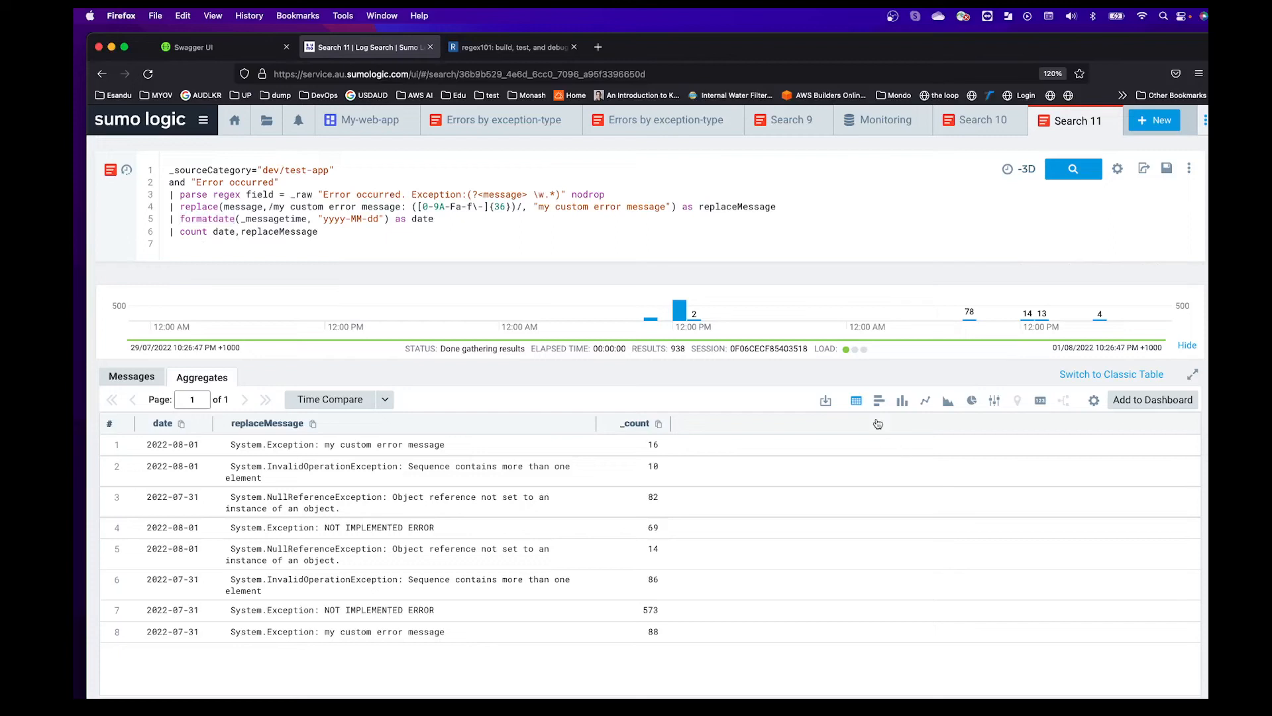
pyautogui.click(902, 400)
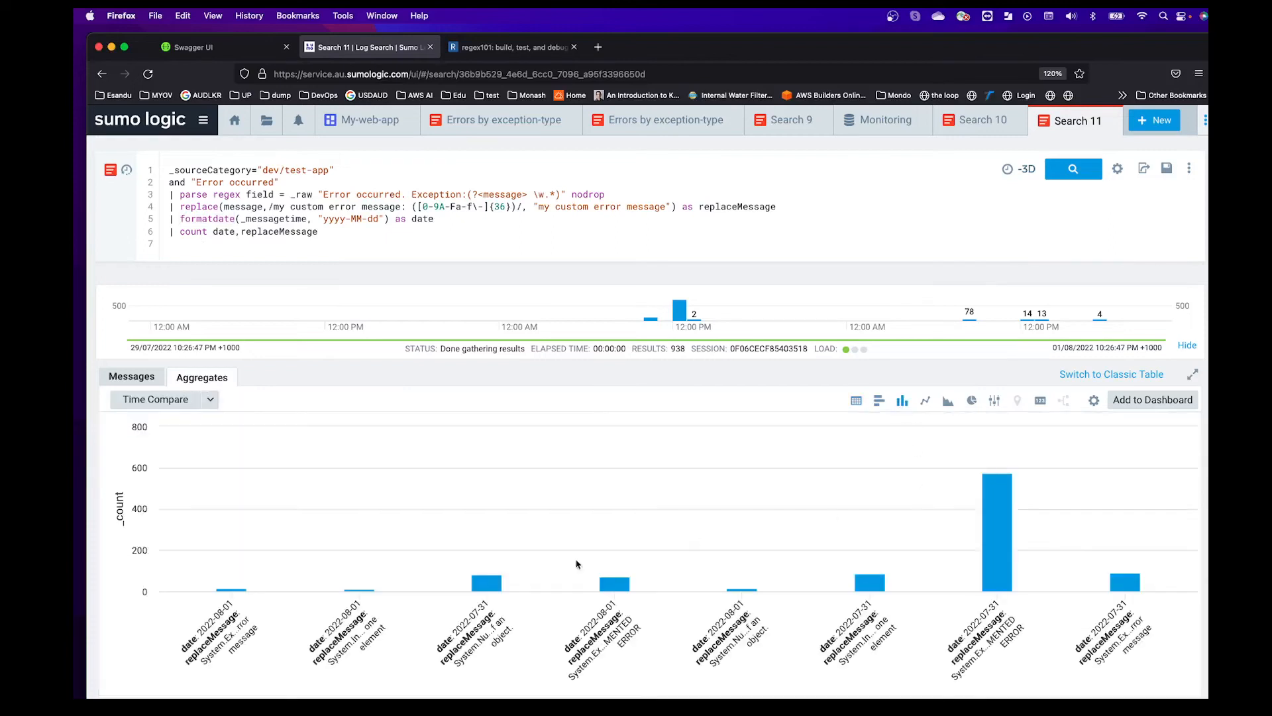
pyautogui.moveTo(494, 593)
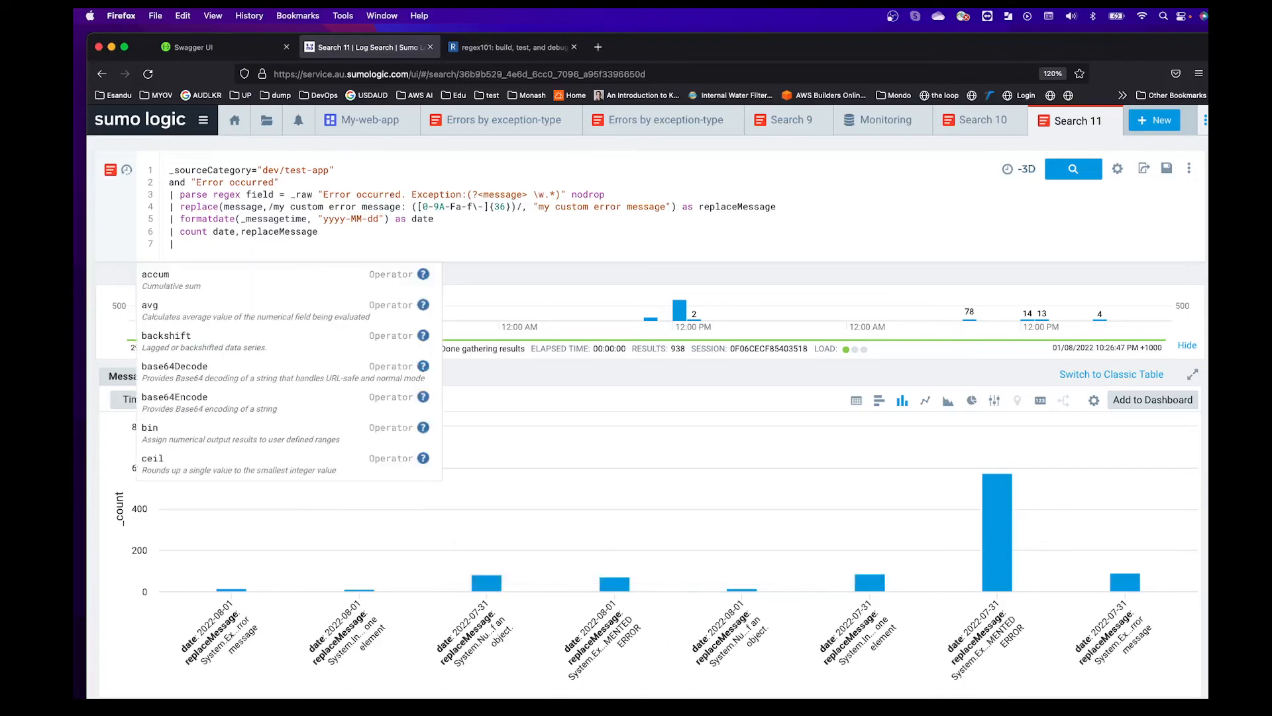
# Append a transpose line with row date and column replaceMessage to the query, and run the search
pyautogui.write('tra')
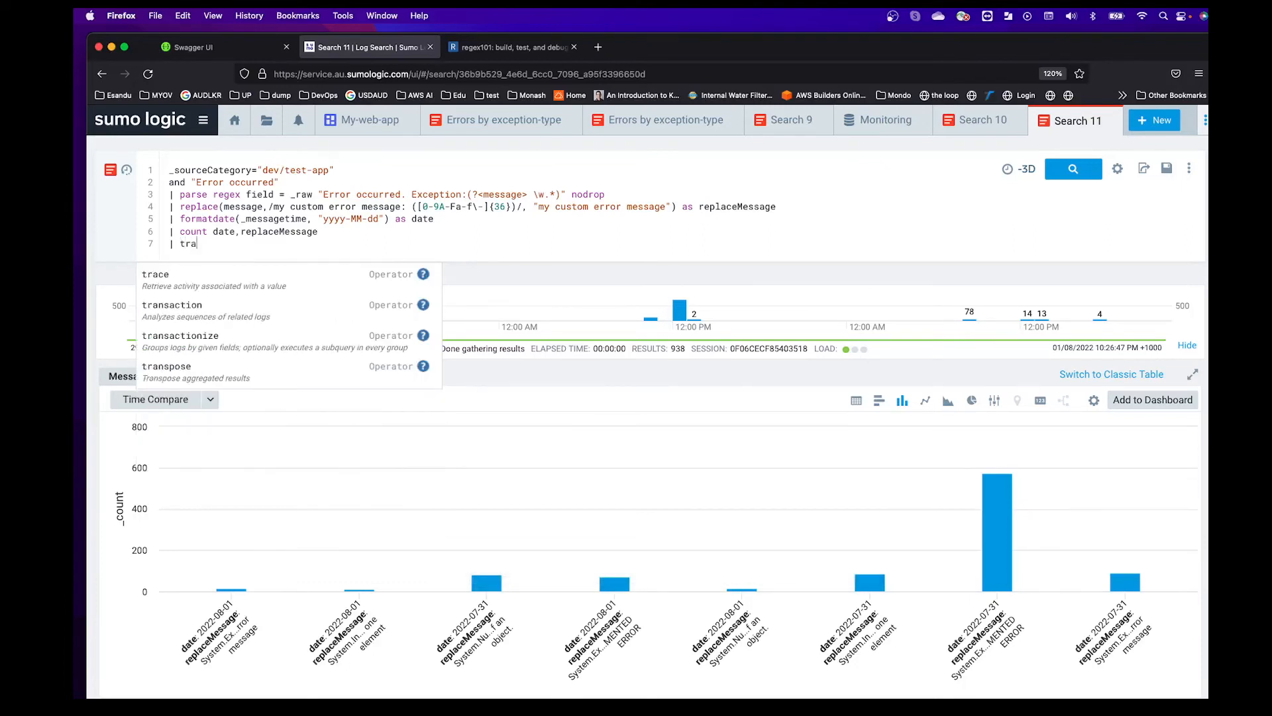
pyautogui.write('ns')
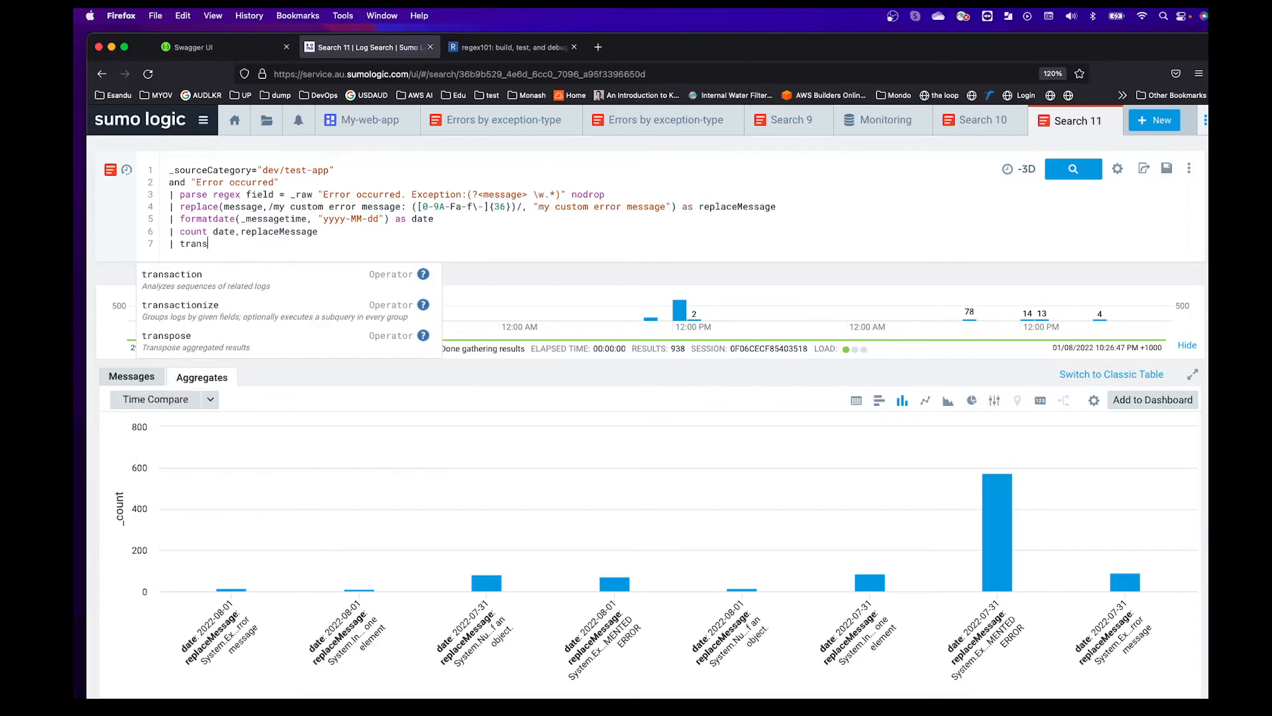
pyautogui.write('pose')
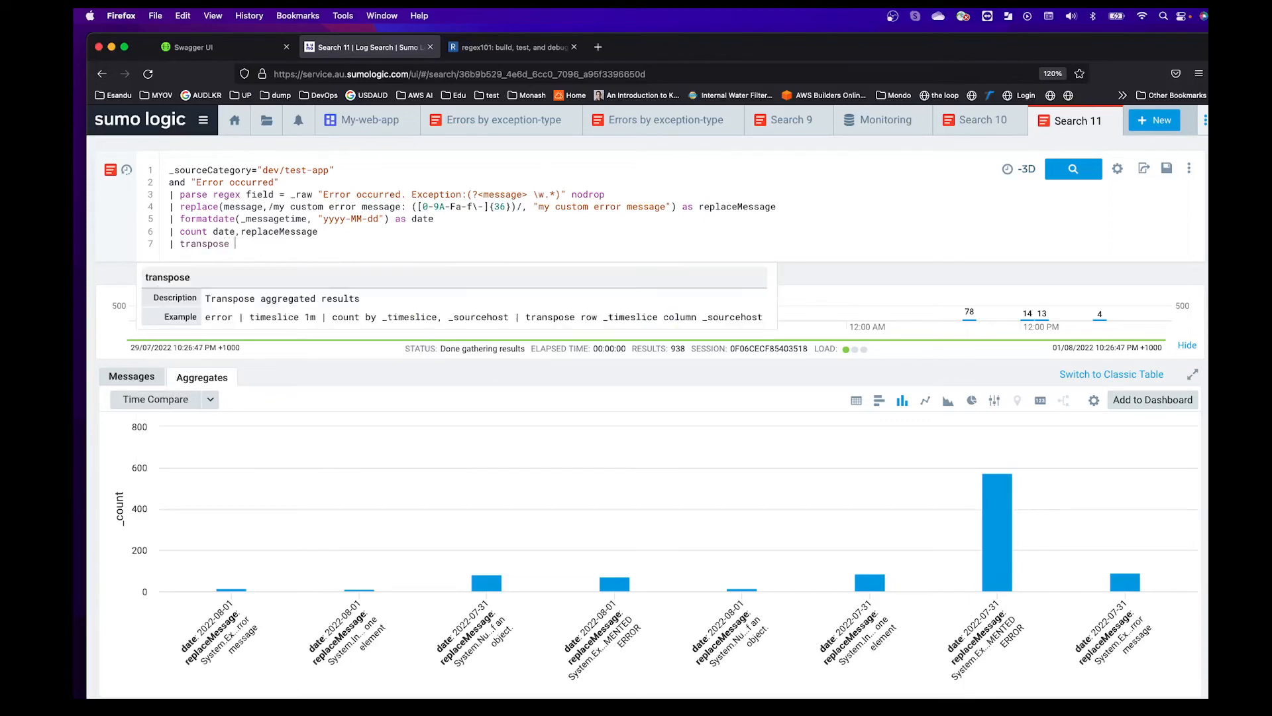
pyautogui.write(' row date column')
pyautogui.doubleClick(295, 231)
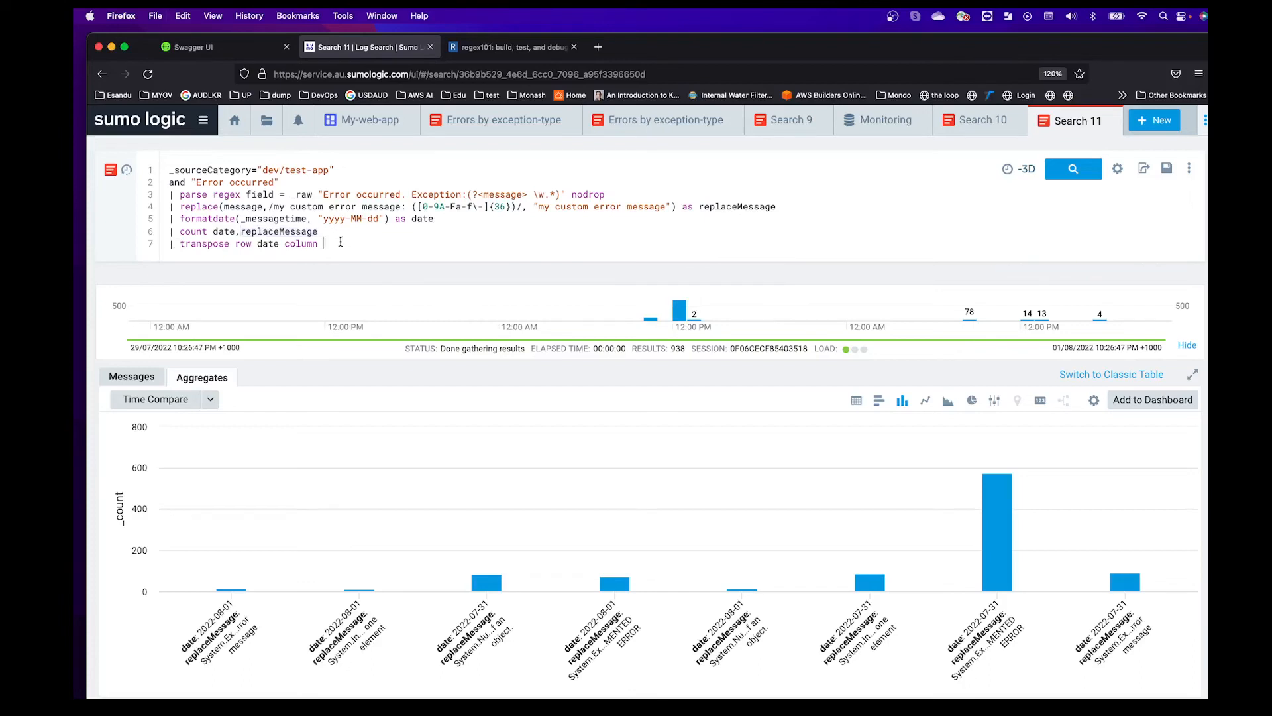
pyautogui.write('replaceMessage')
pyautogui.click(1072, 172)
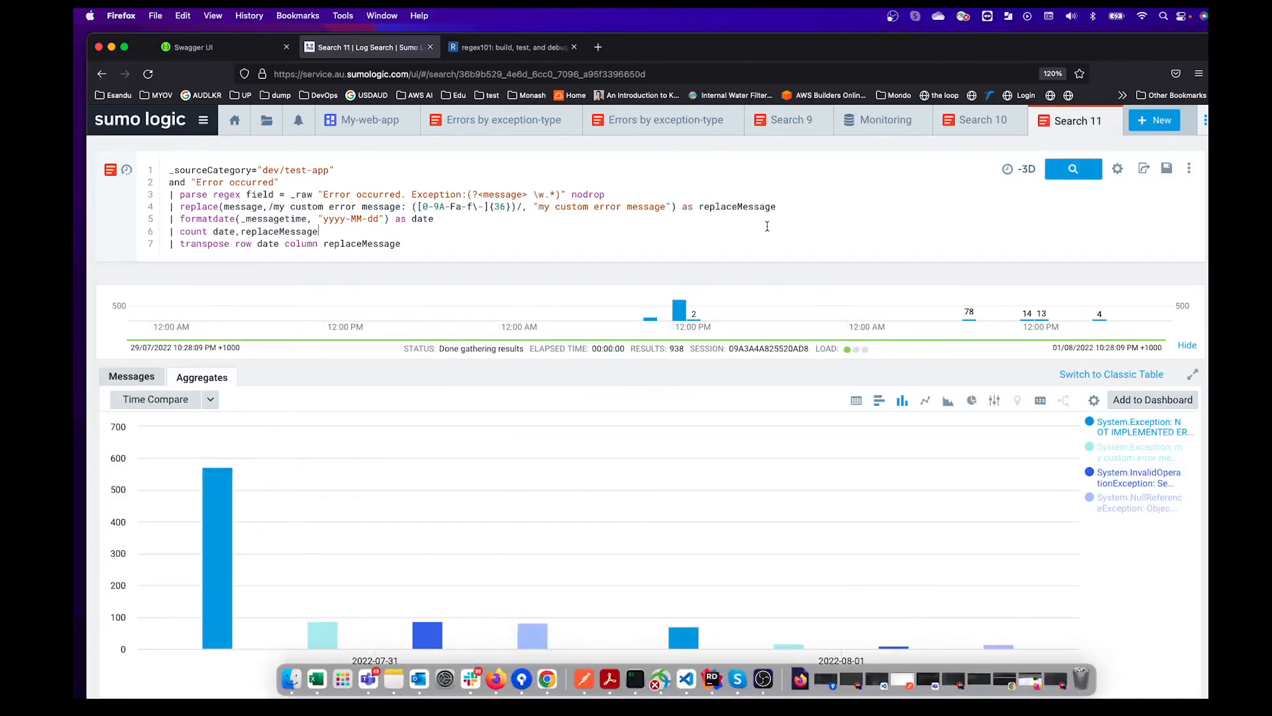
# Change the column chart's colour to the orange palette in its chart properties and save
pyautogui.doubleClick(732, 31)
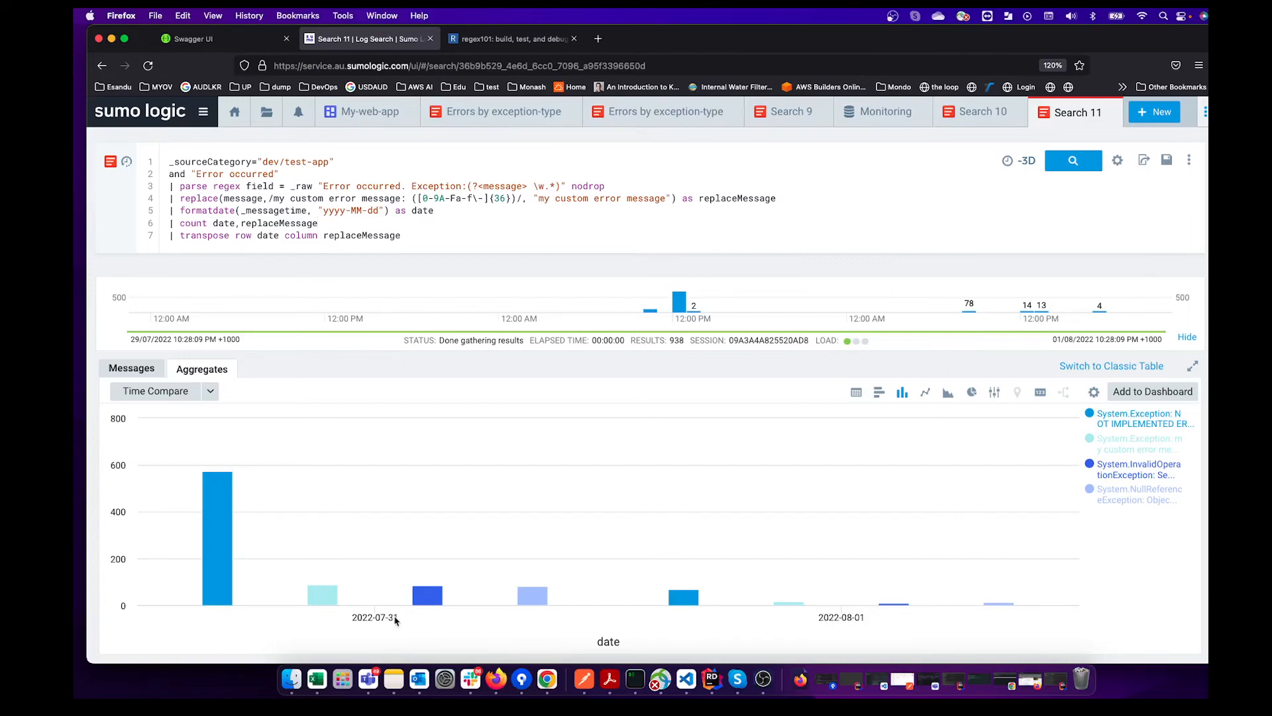
pyautogui.moveTo(211, 538)
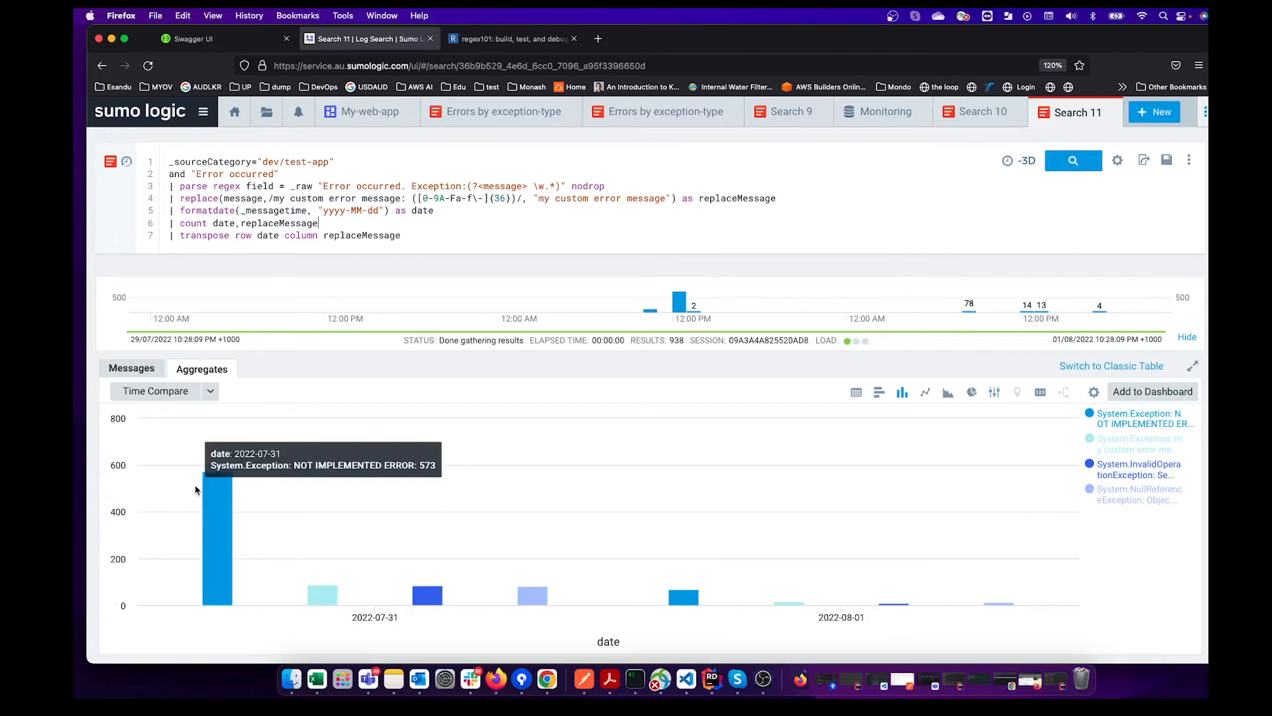
pyautogui.click(1094, 393)
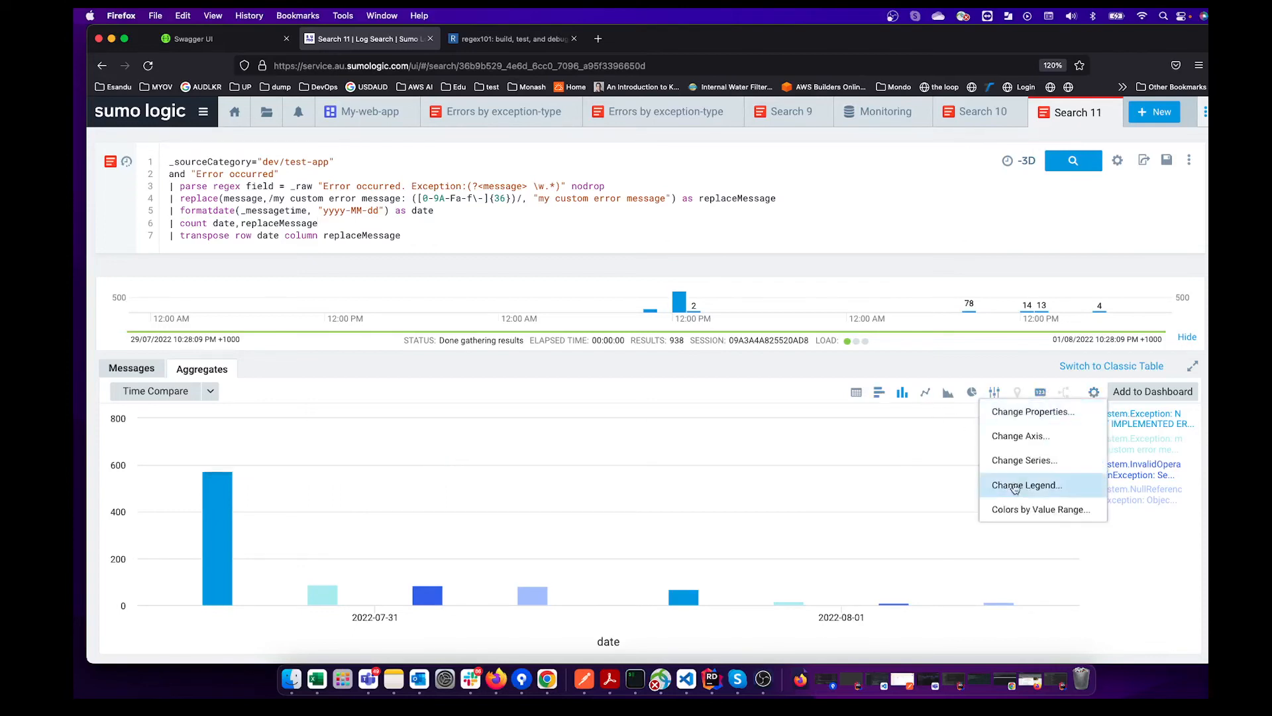
pyautogui.click(1042, 417)
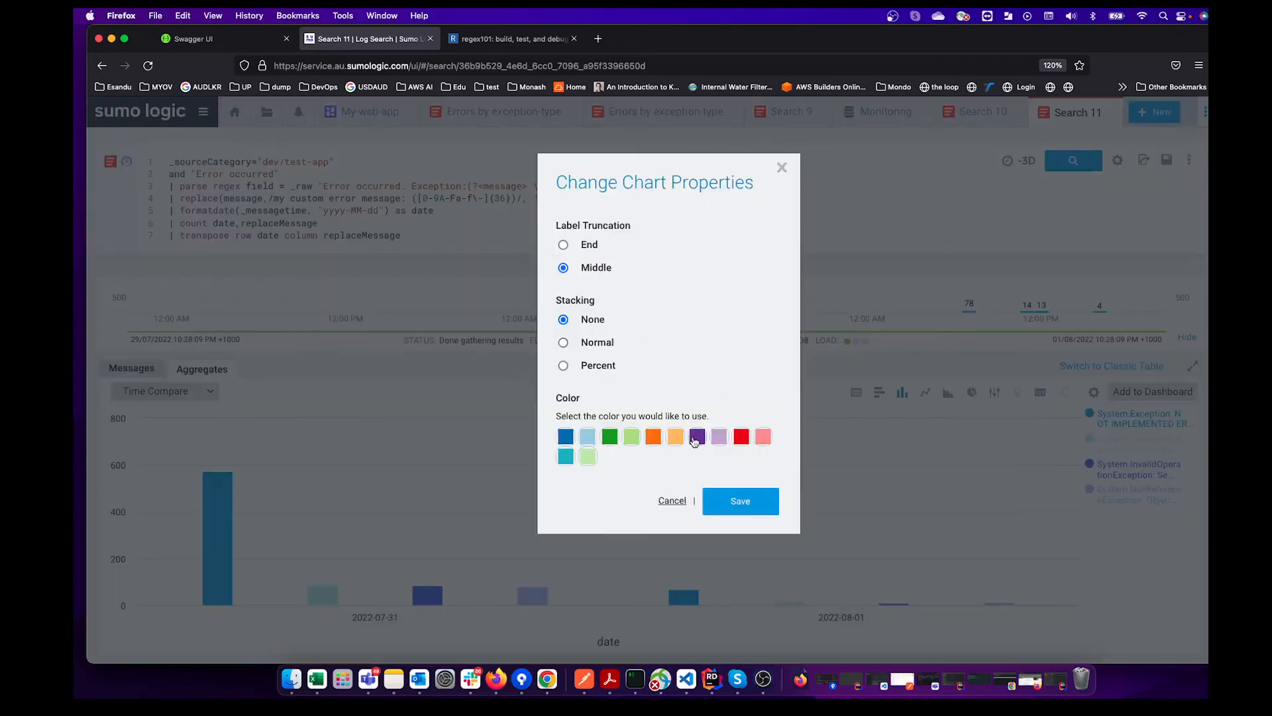
pyautogui.click(719, 437)
pyautogui.click(653, 438)
pyautogui.click(742, 501)
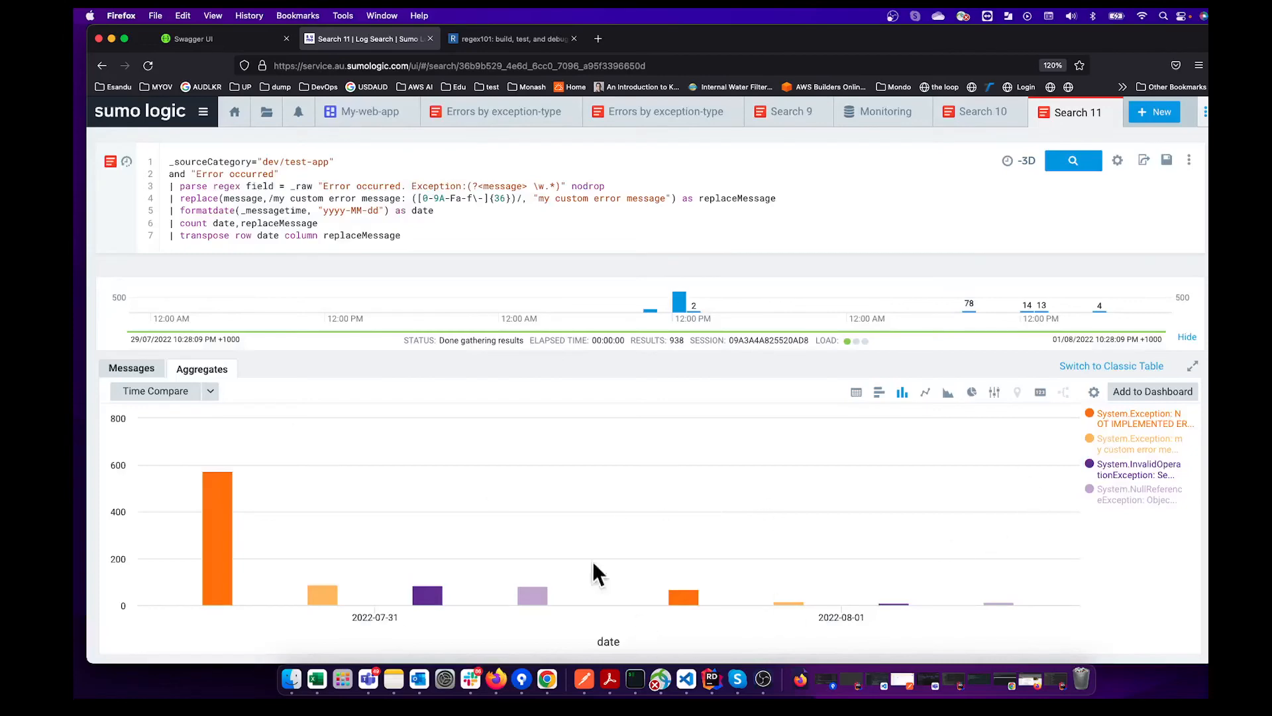
# Add the chart as a panel titled "Demo Dash" to a new dashboard named "demo-dash 1" in the Personal folder
pyautogui.click(1153, 392)
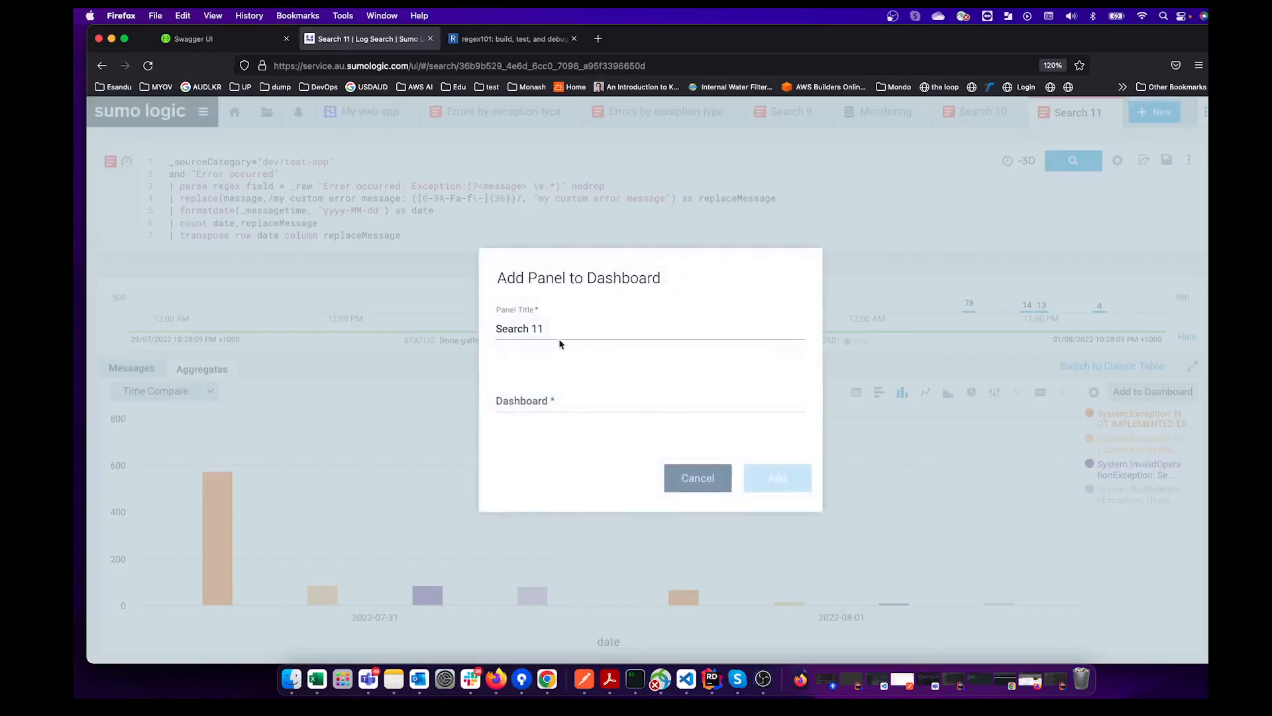
pyautogui.tripleClick(575, 330)
pyautogui.write('Demo Dash')
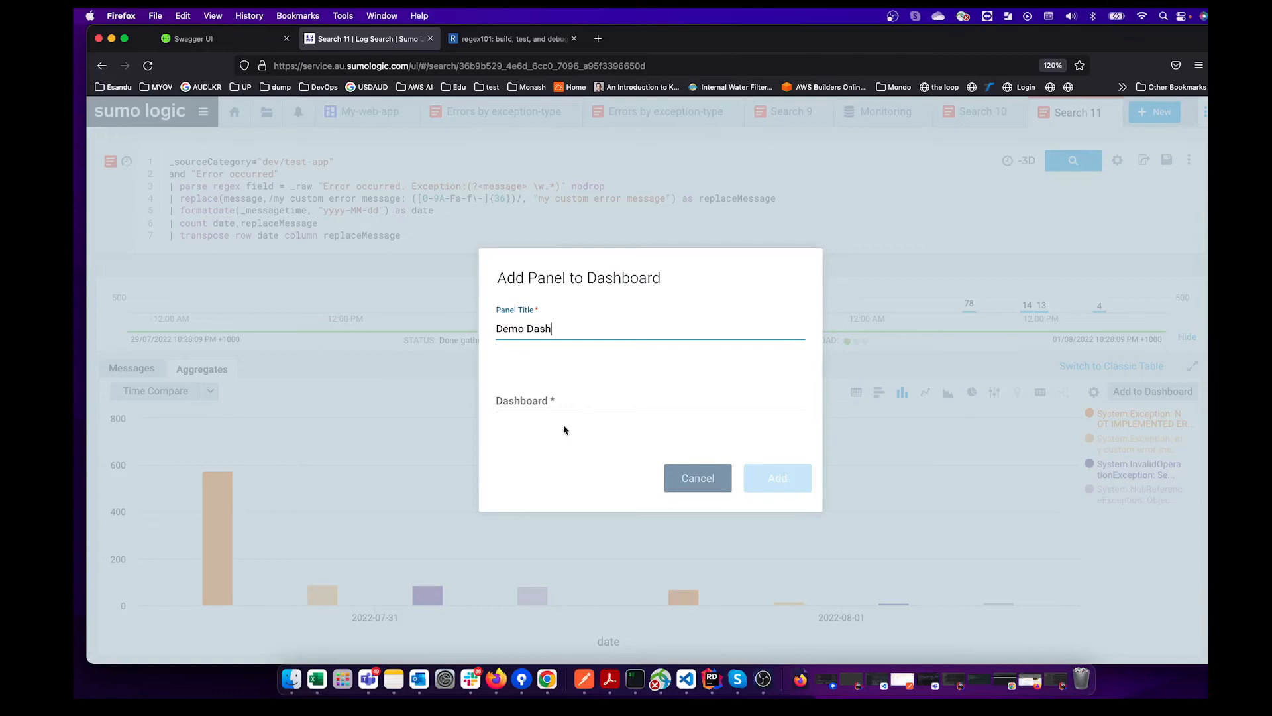
pyautogui.click(559, 401)
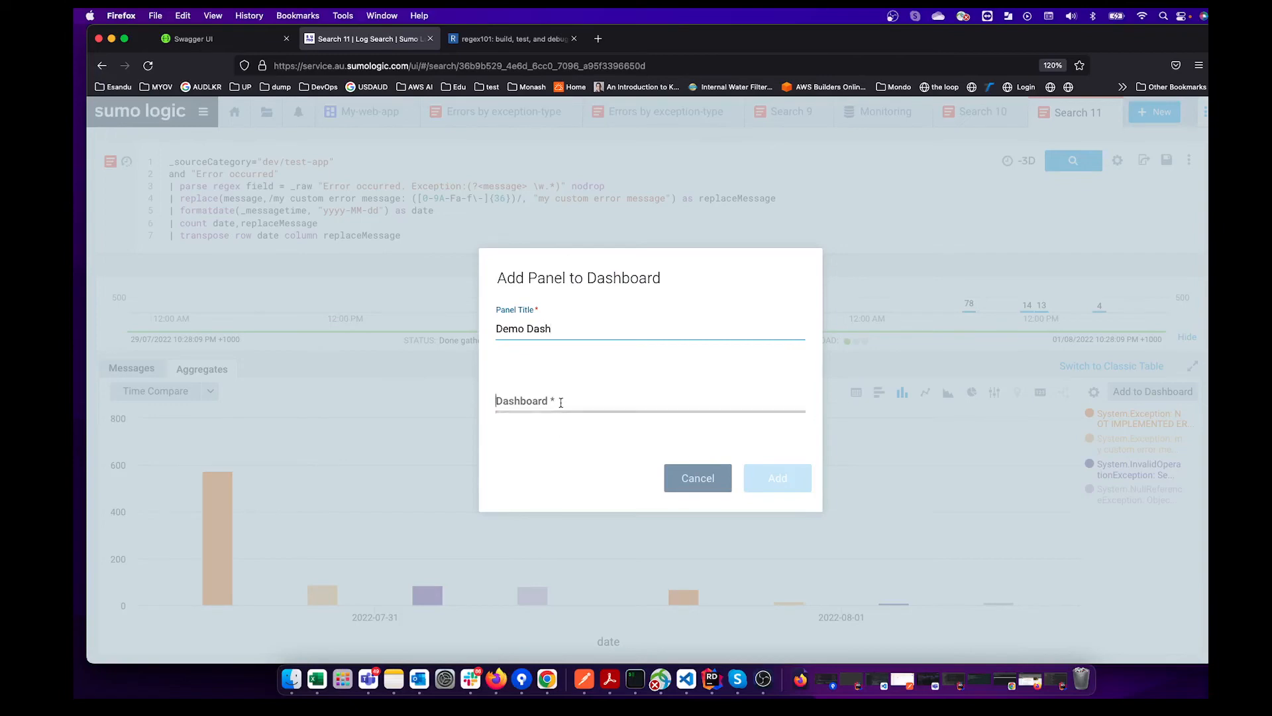
pyautogui.write('demo')
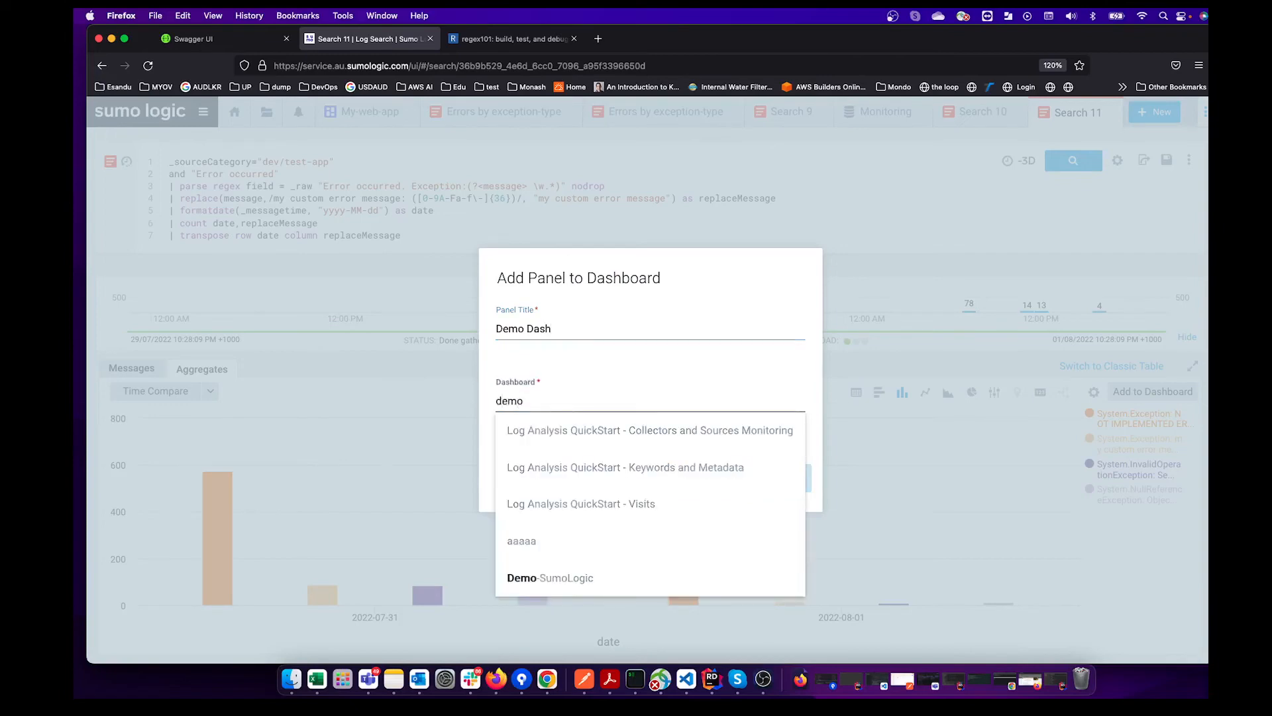
pyautogui.write('-dash 1')
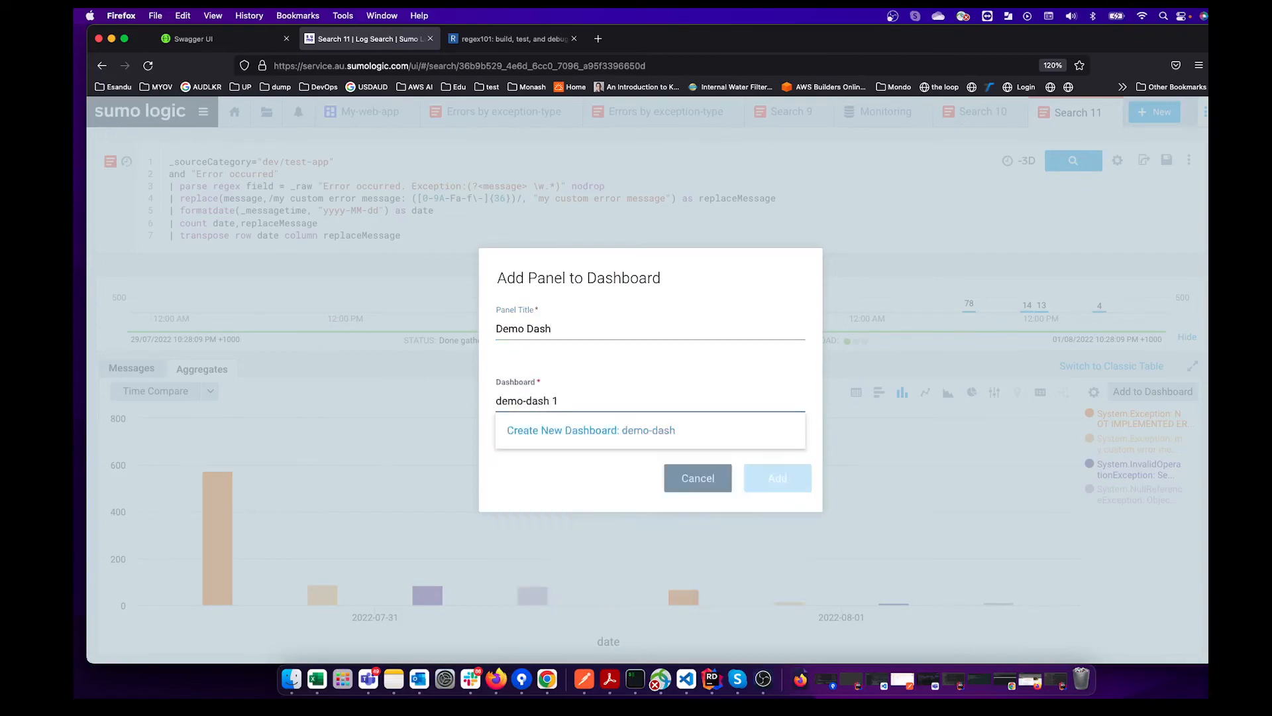
pyautogui.click(575, 431)
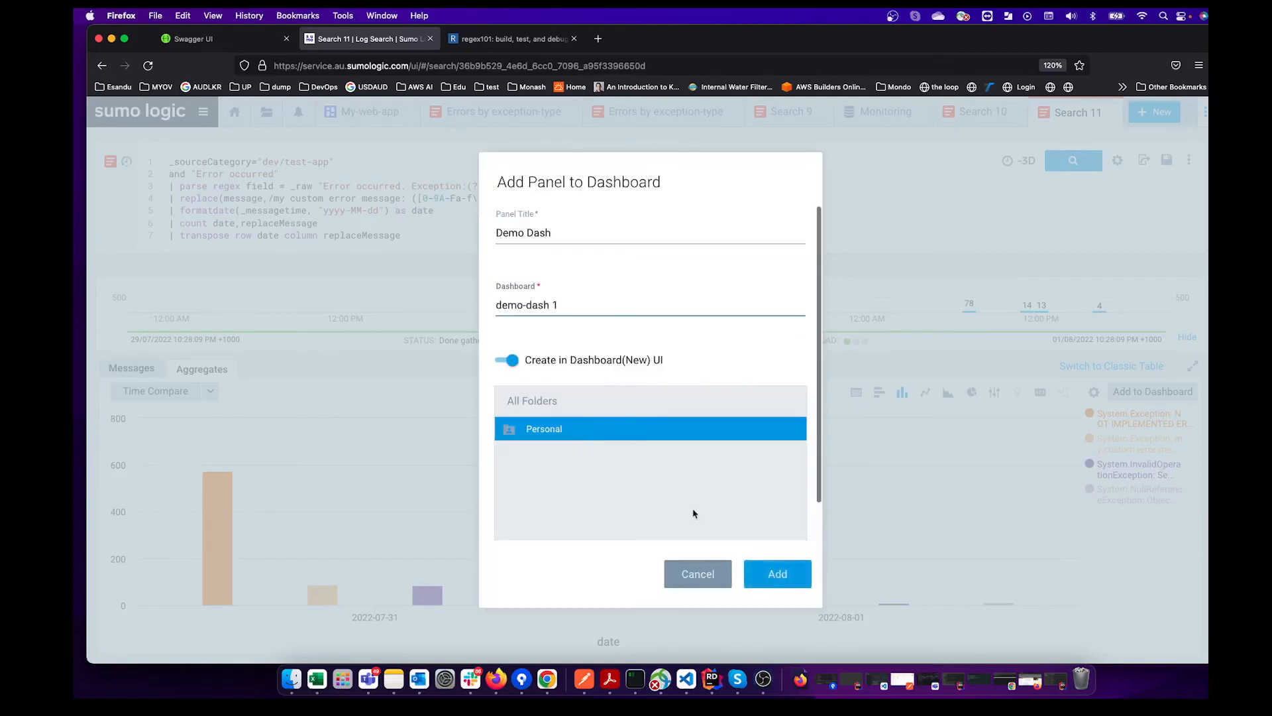
pyautogui.click(777, 574)
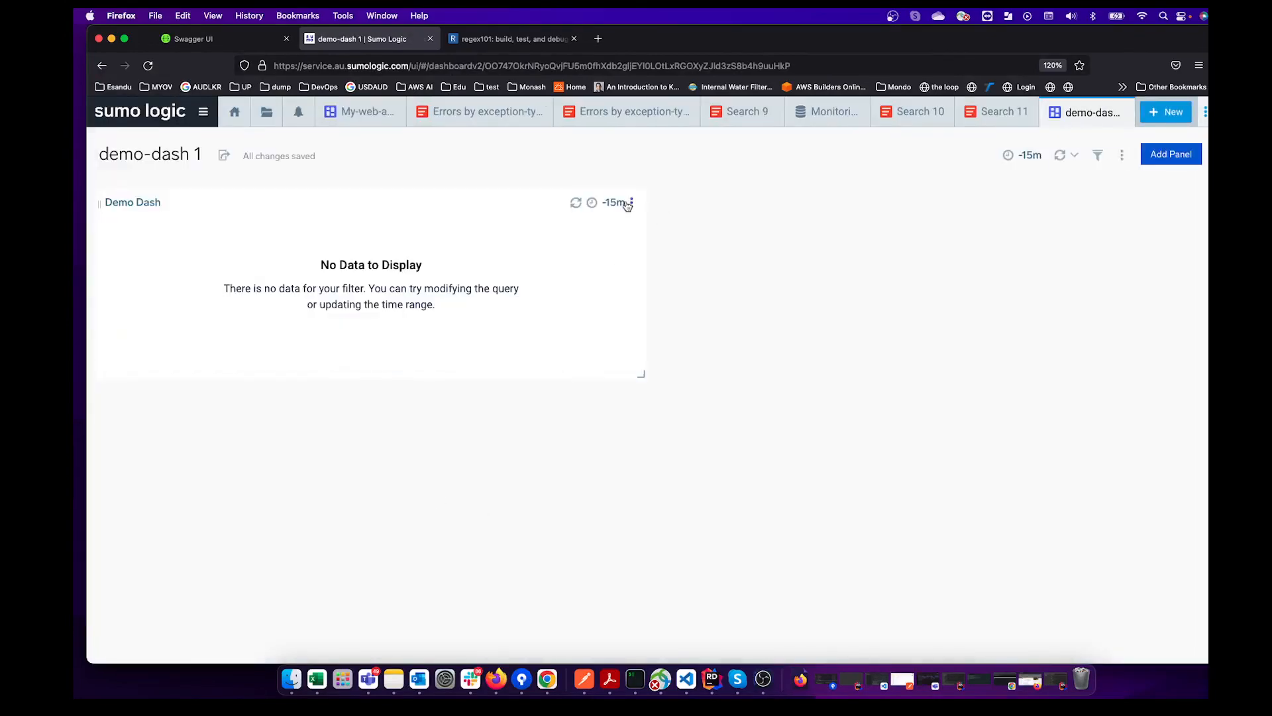
# Set the Demo Dash panel's time range to Last 3 Days and enlarge the panel to about 700 px wide
pyautogui.click(622, 202)
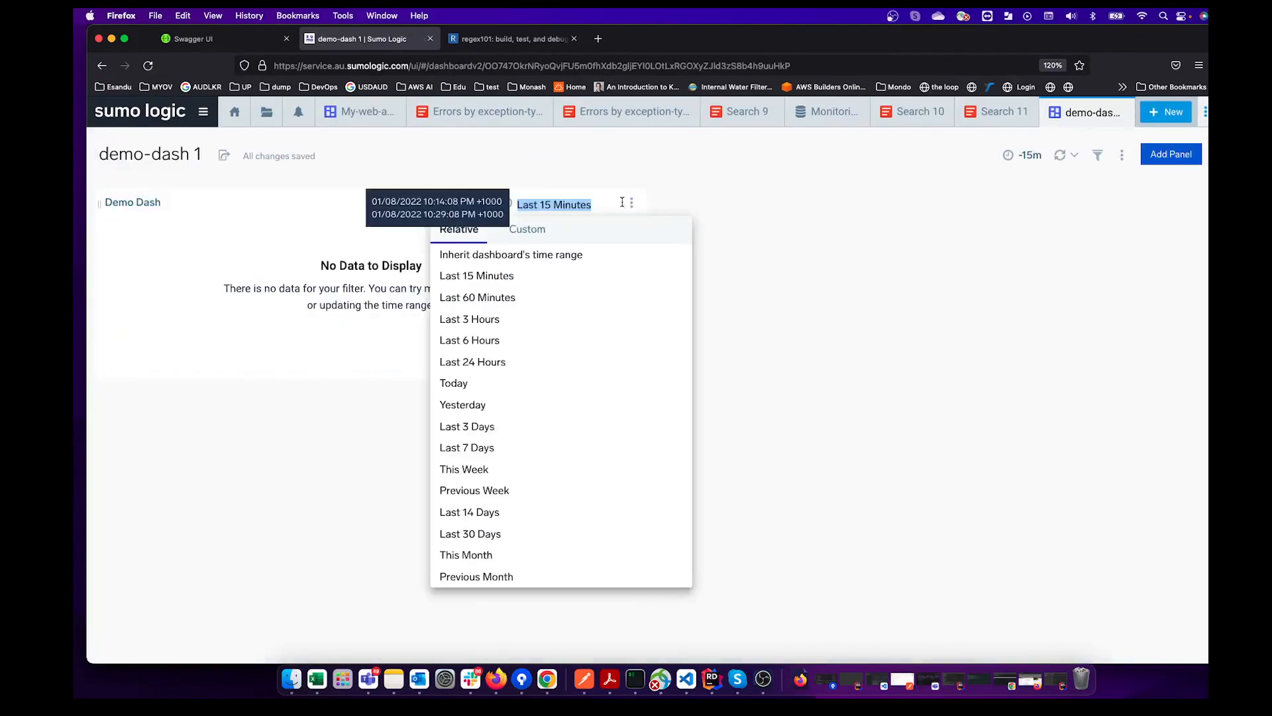
pyautogui.click(488, 430)
pyautogui.moveTo(641, 373); pyautogui.dragTo(974, 395)
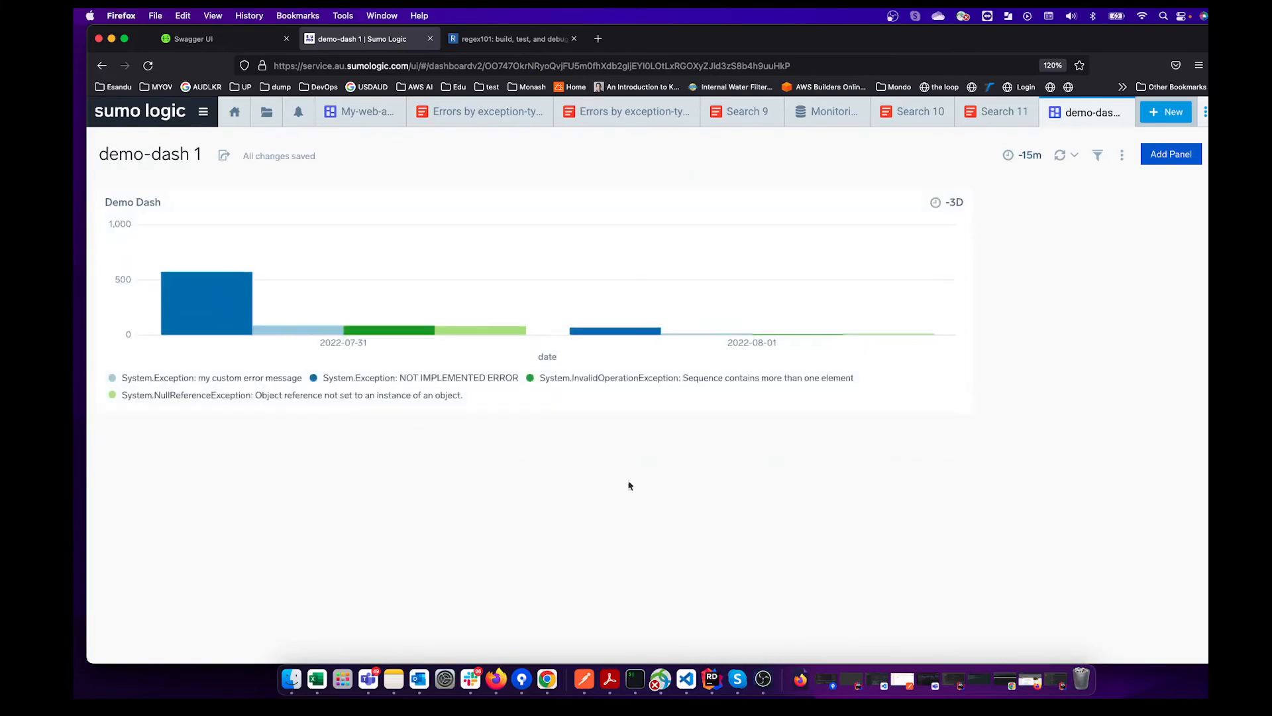
# Inspect the bars on both dates, isolate the "my custom error message" series through the legend, and restore all series
pyautogui.moveTo(198, 331)
pyautogui.moveTo(613, 333)
pyautogui.click(198, 380)
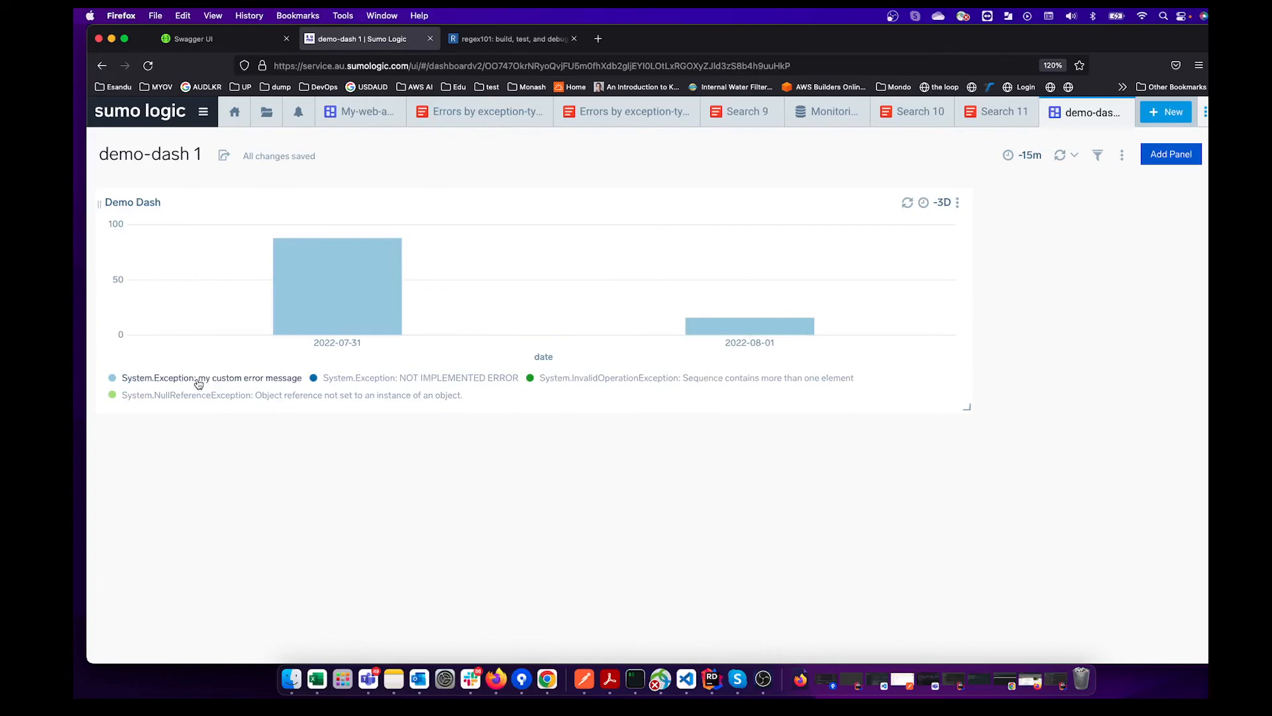
pyautogui.click(198, 381)
pyautogui.click(211, 376)
pyautogui.moveTo(385, 313)
pyautogui.click(176, 379)
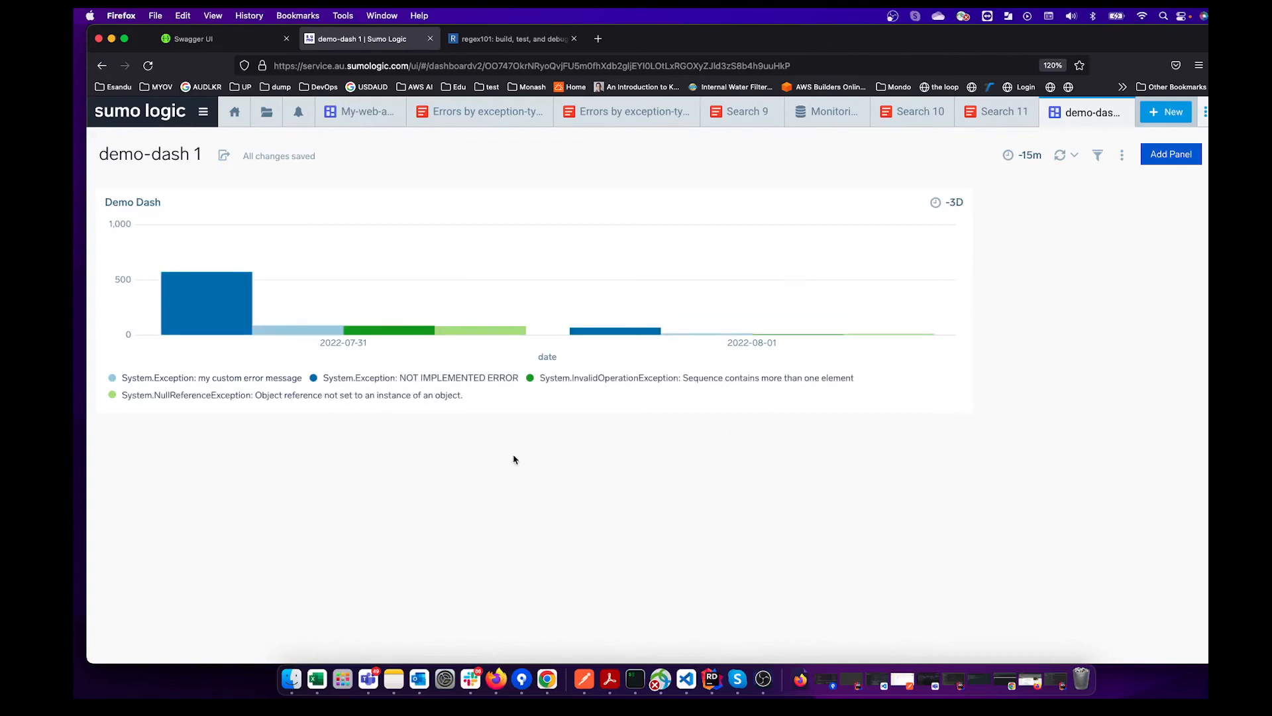
# Open the Demo Dash panel for editing and go to the left Y-axis label in its axis settings
pyautogui.click(957, 203)
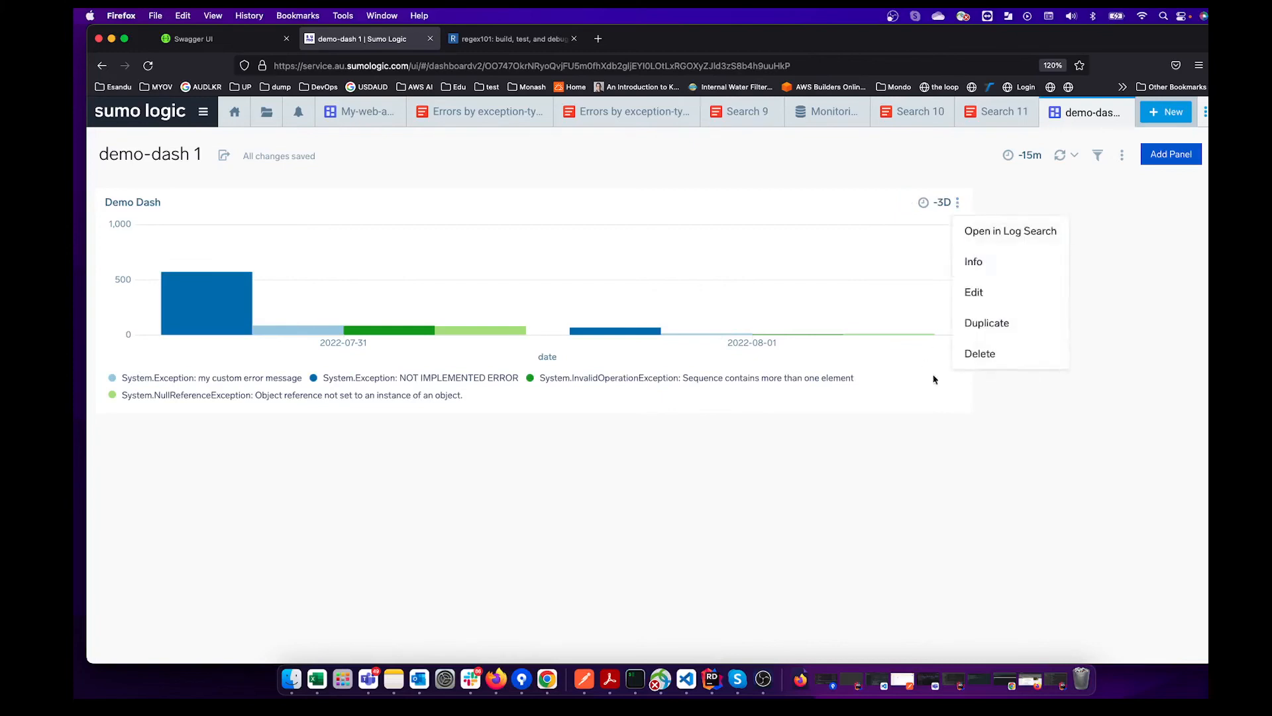
pyautogui.click(991, 295)
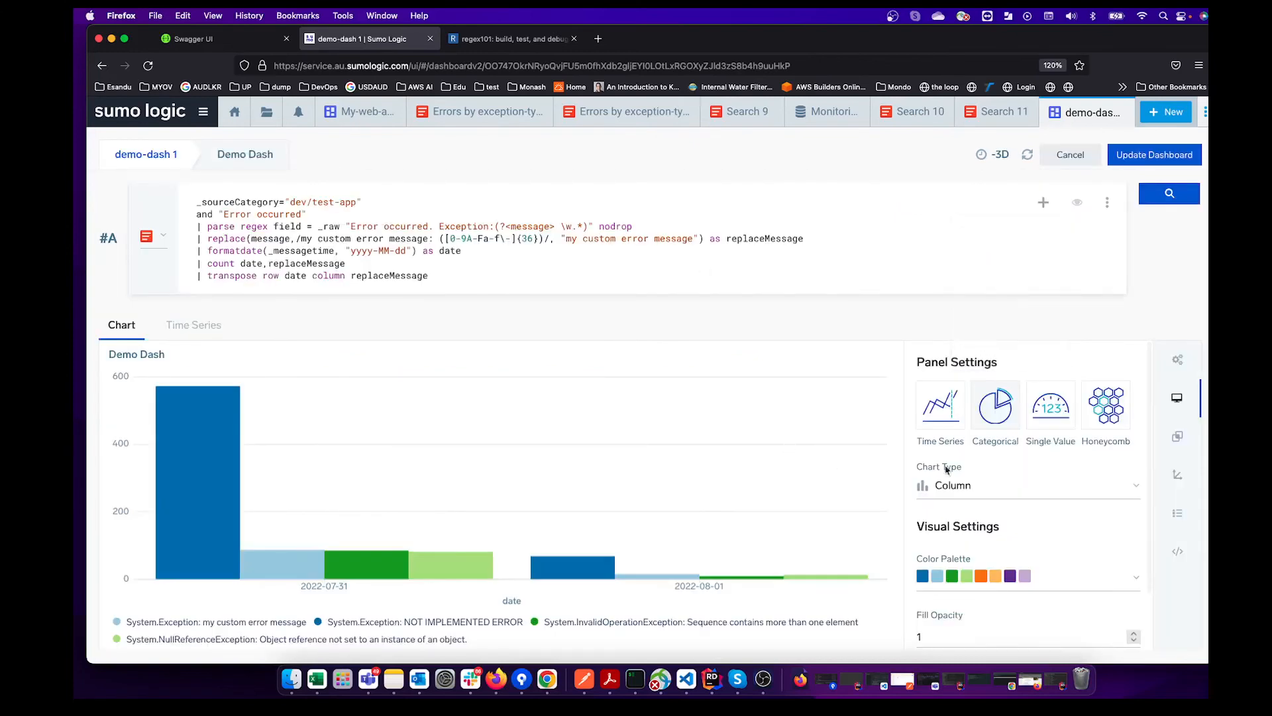
pyautogui.scroll(-1, 828, 484)
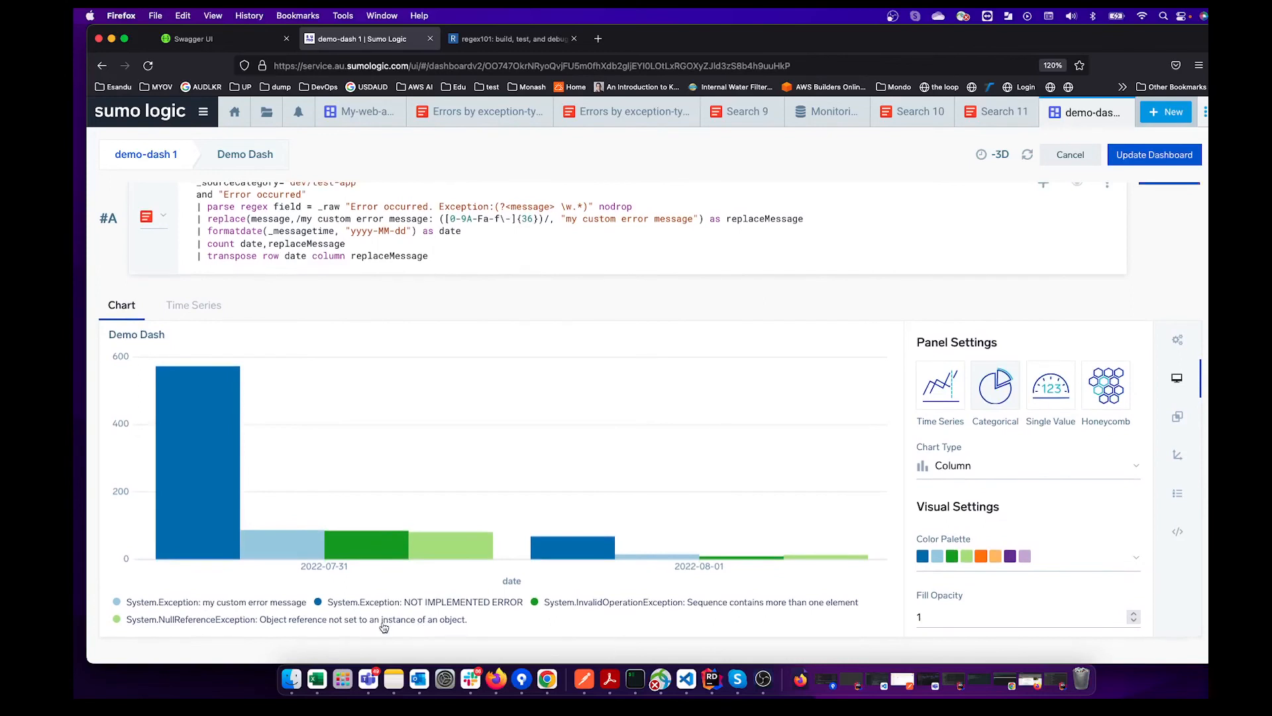
pyautogui.scroll(-2, 1053, 583)
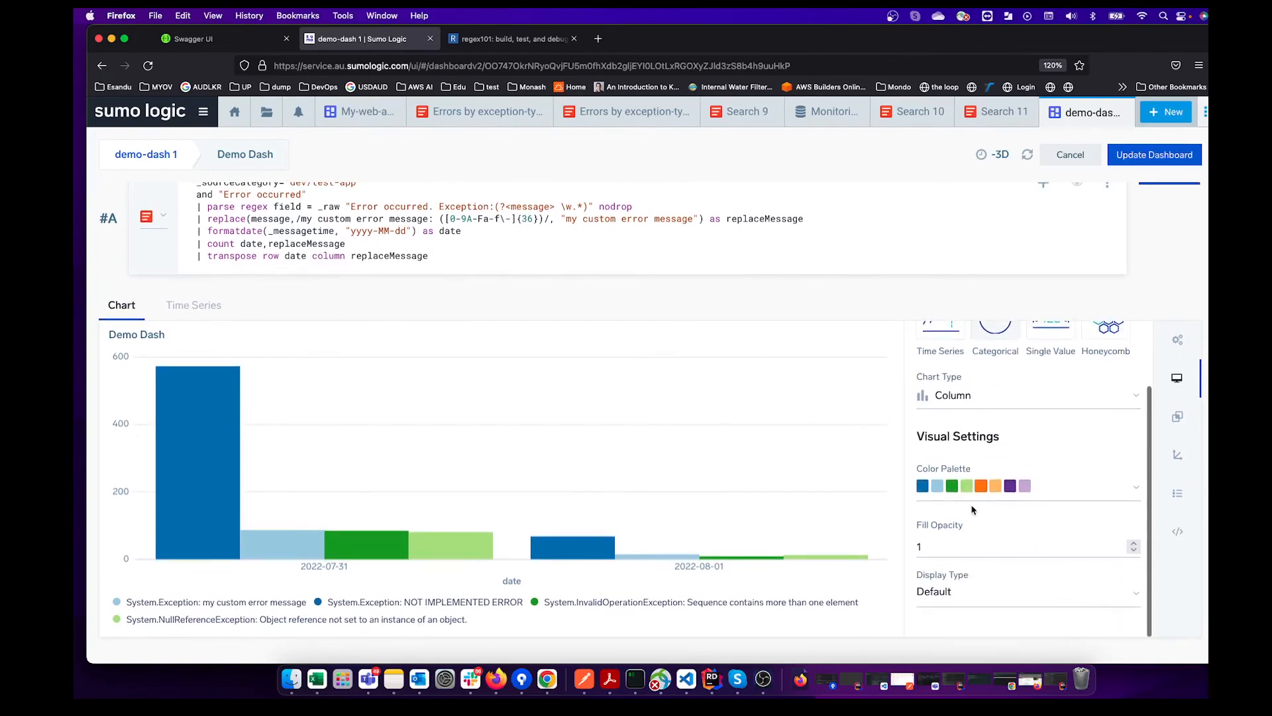
pyautogui.click(1177, 452)
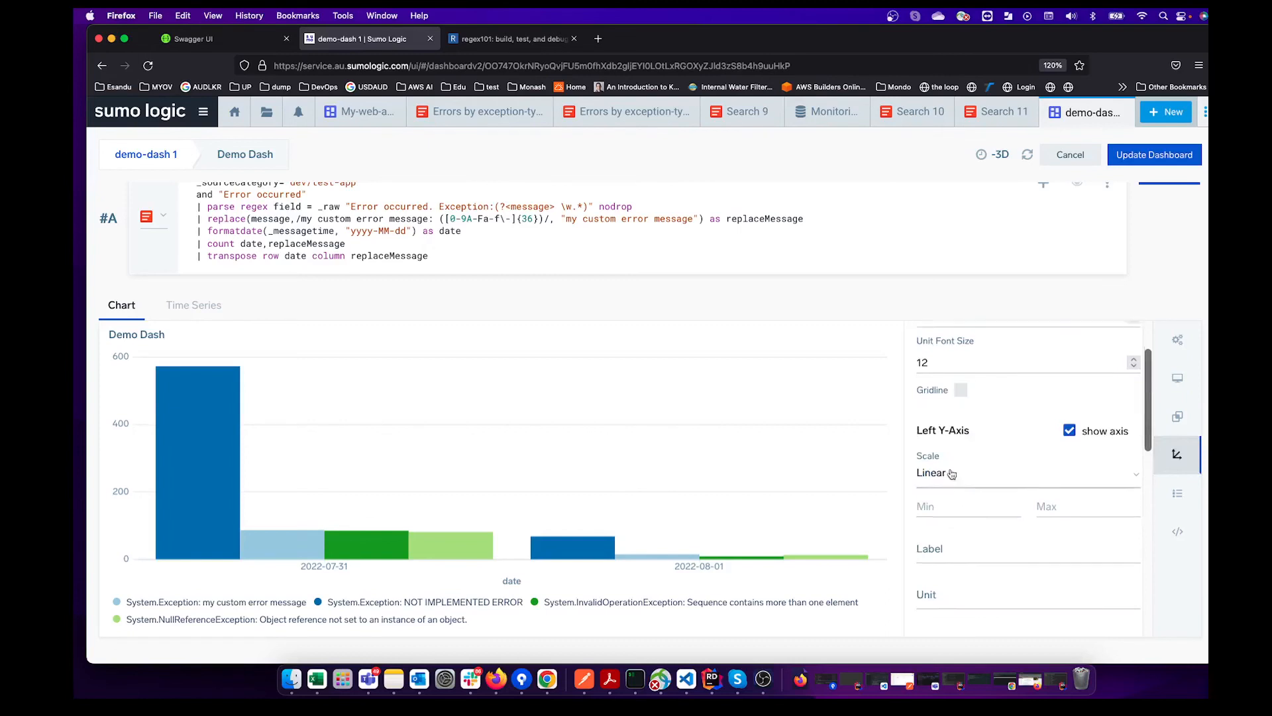
pyautogui.scroll(1, 951, 473)
pyautogui.scroll(1, 952, 473)
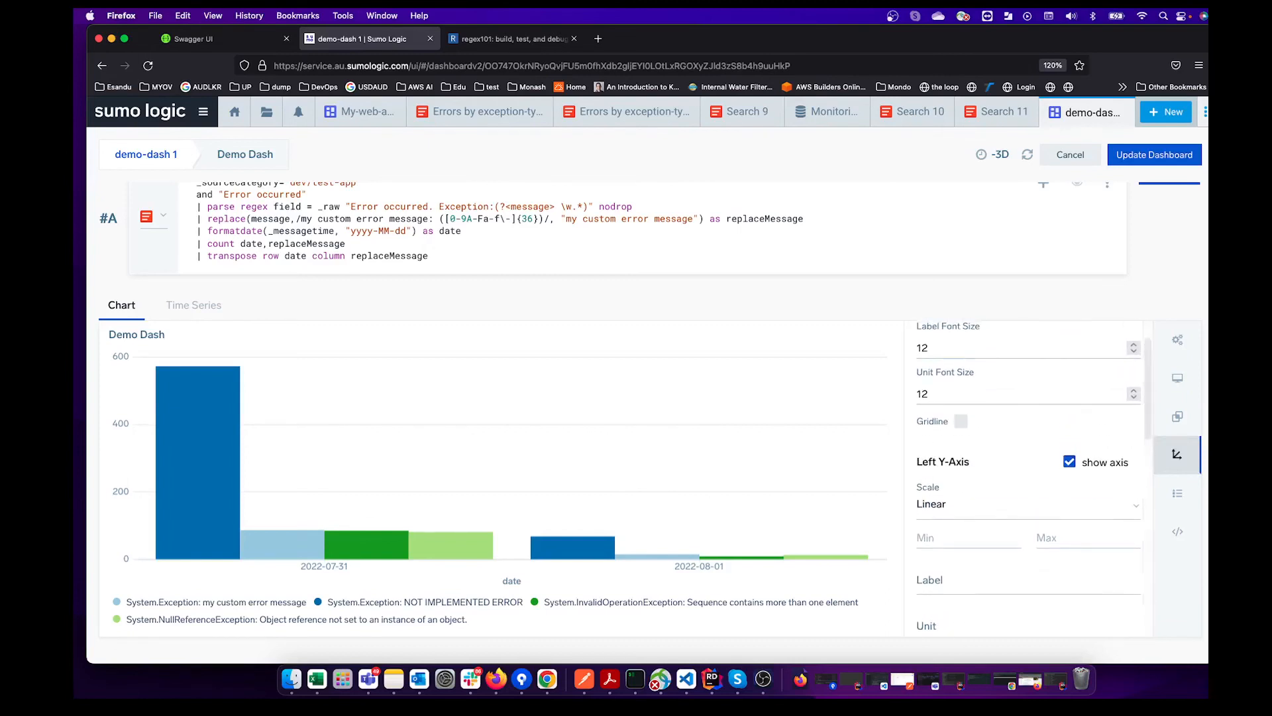
pyautogui.scroll(-1, 955, 565)
pyautogui.click(950, 563)
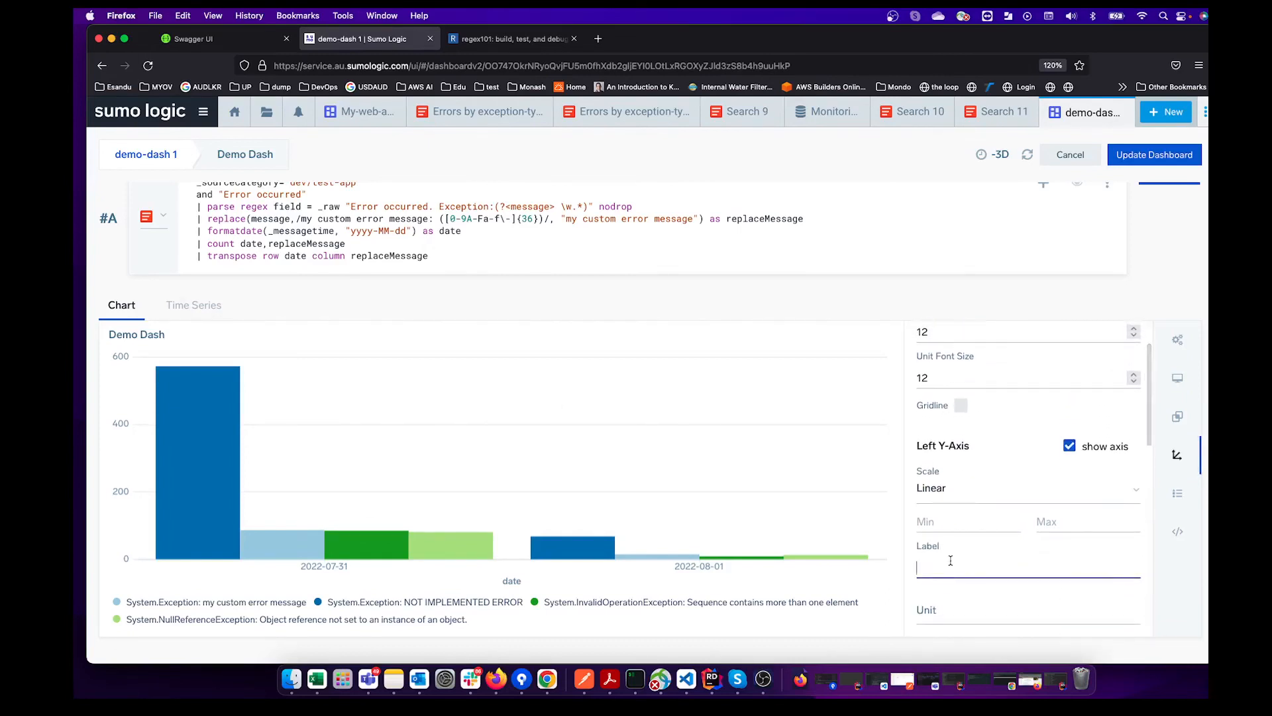
pyautogui.write('Nu')
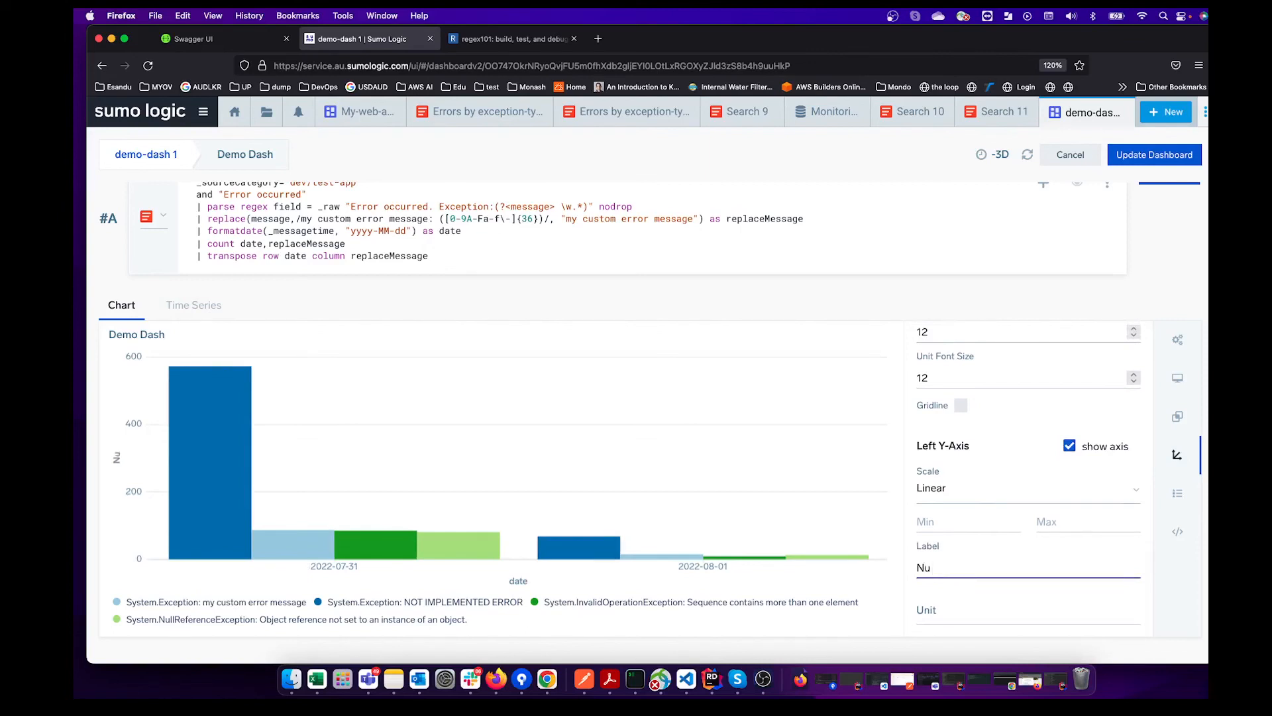
pyautogui.write('mber of')
pyautogui.press('BackSpace')
pyautogui.press('BackSpace')
pyautogui.press('BackSpace')
pyautogui.press('BackSpace')
pyautogui.press('BackSpace')
pyautogui.press('BackSpace')
pyautogui.press('BackSpace')
pyautogui.press('BackSpace')
pyautogui.press('BackSpace')
pyautogui.press('BackSpace')
pyautogui.press('BackSpace')
pyautogui.press('BackSpace')
# Set the left Y-axis label to "Count"
pyautogui.write('Count')
pyautogui.scroll(1, 1019, 558)
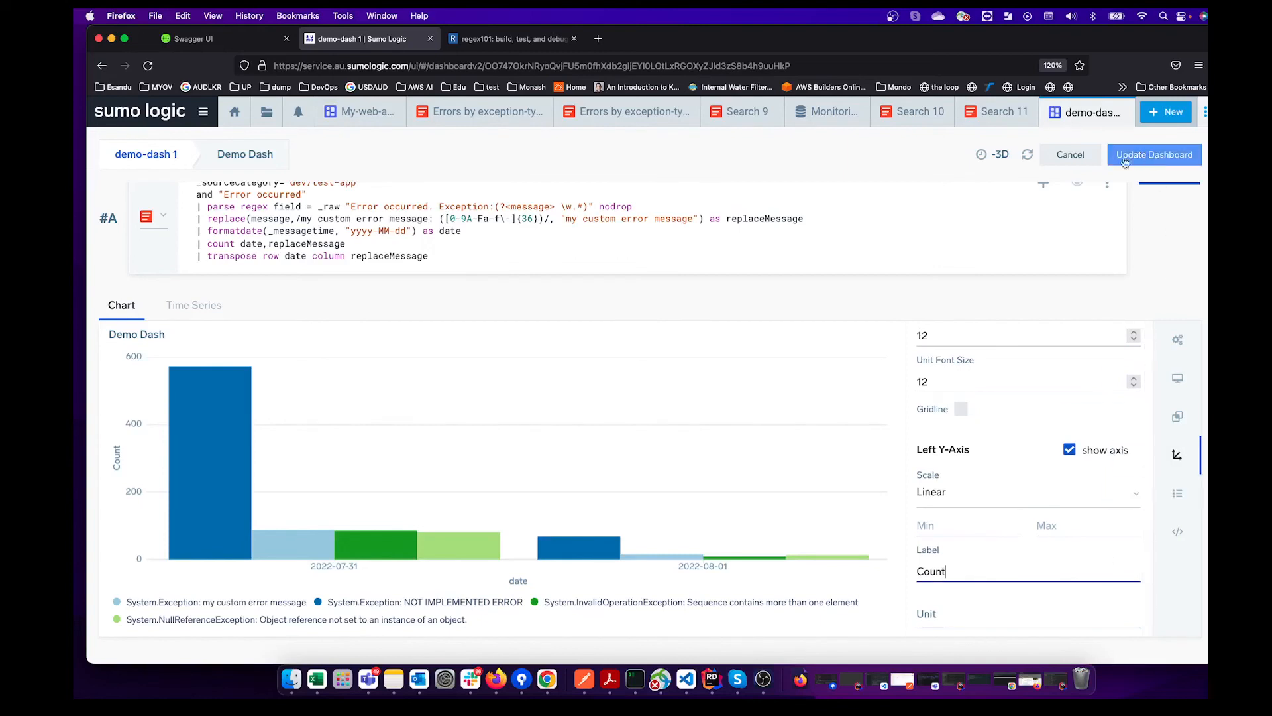
# Set the Demo Dash chart's legend position to Right and turn off Show Legend
pyautogui.click(1182, 497)
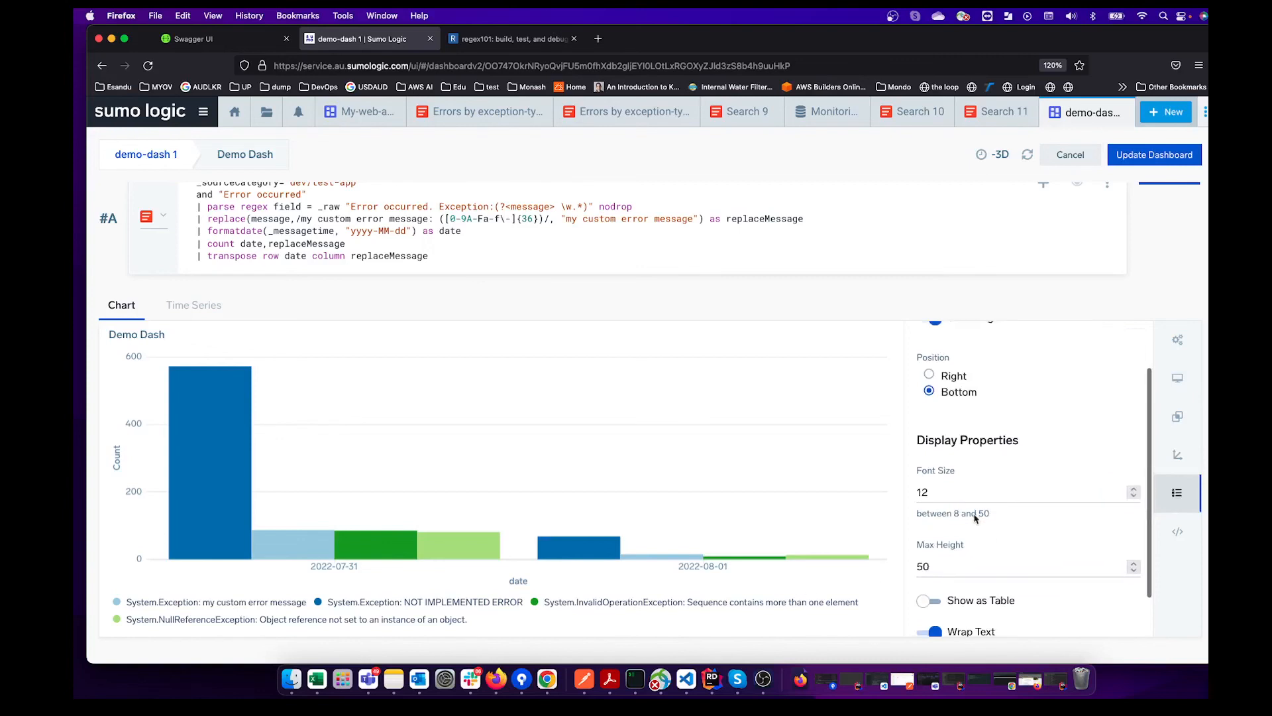
pyautogui.scroll(-1, 974, 515)
pyautogui.scroll(2, 971, 504)
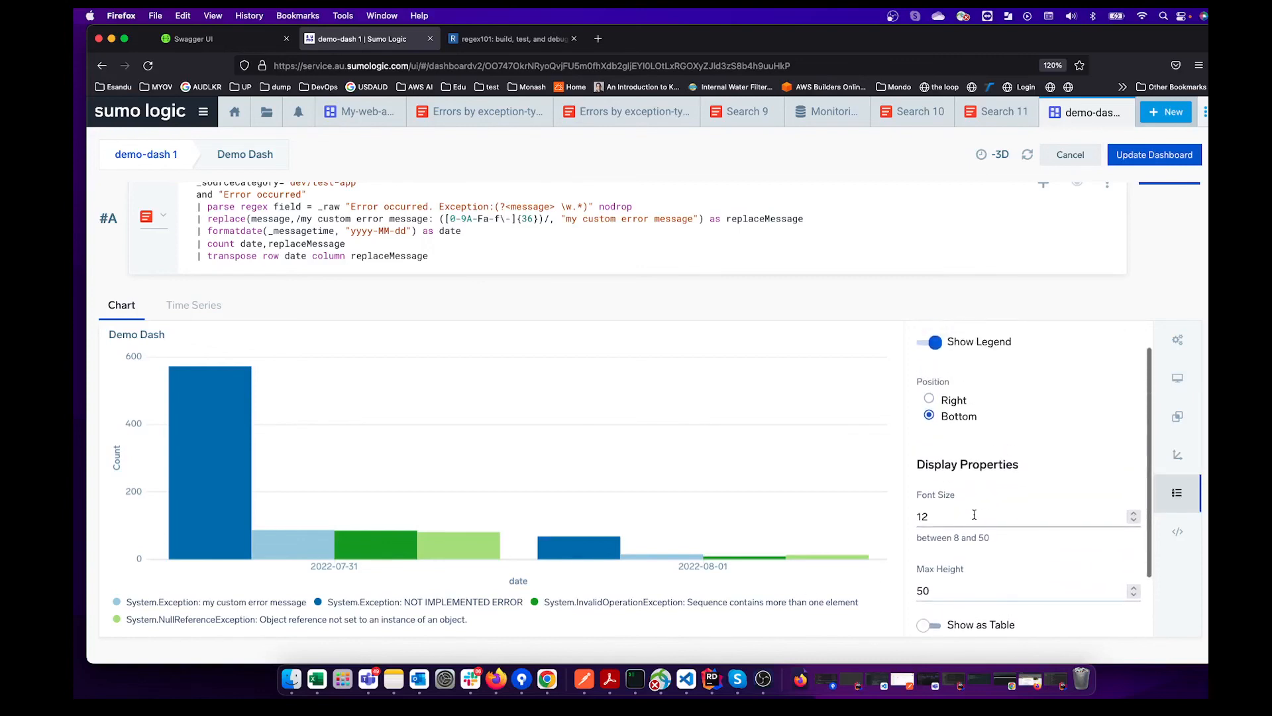
pyautogui.click(950, 405)
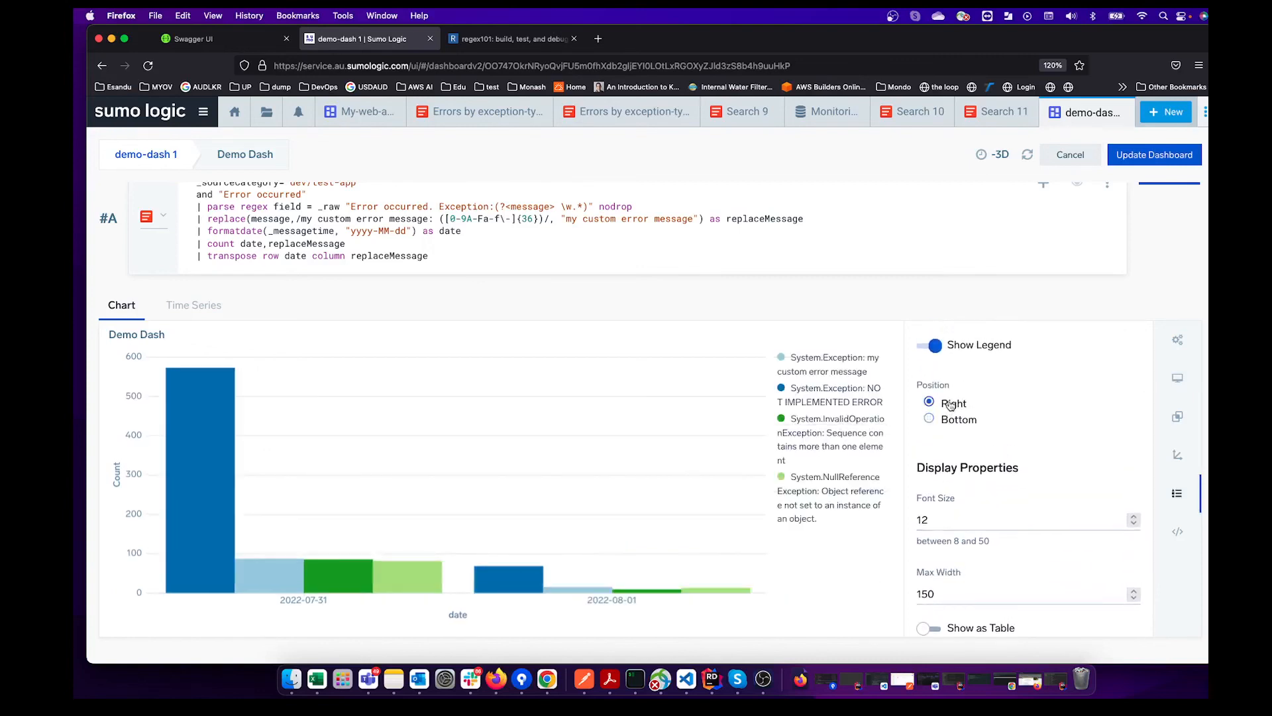
pyautogui.scroll(1, 948, 411)
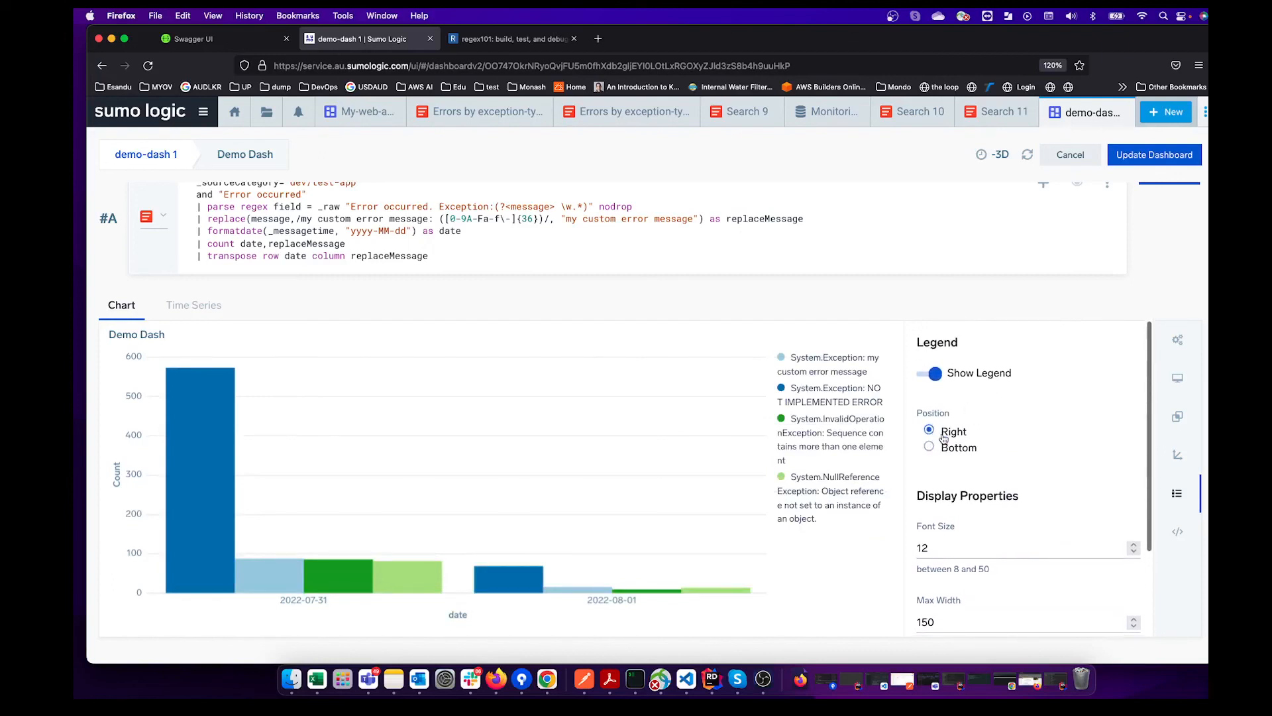
pyautogui.click(924, 375)
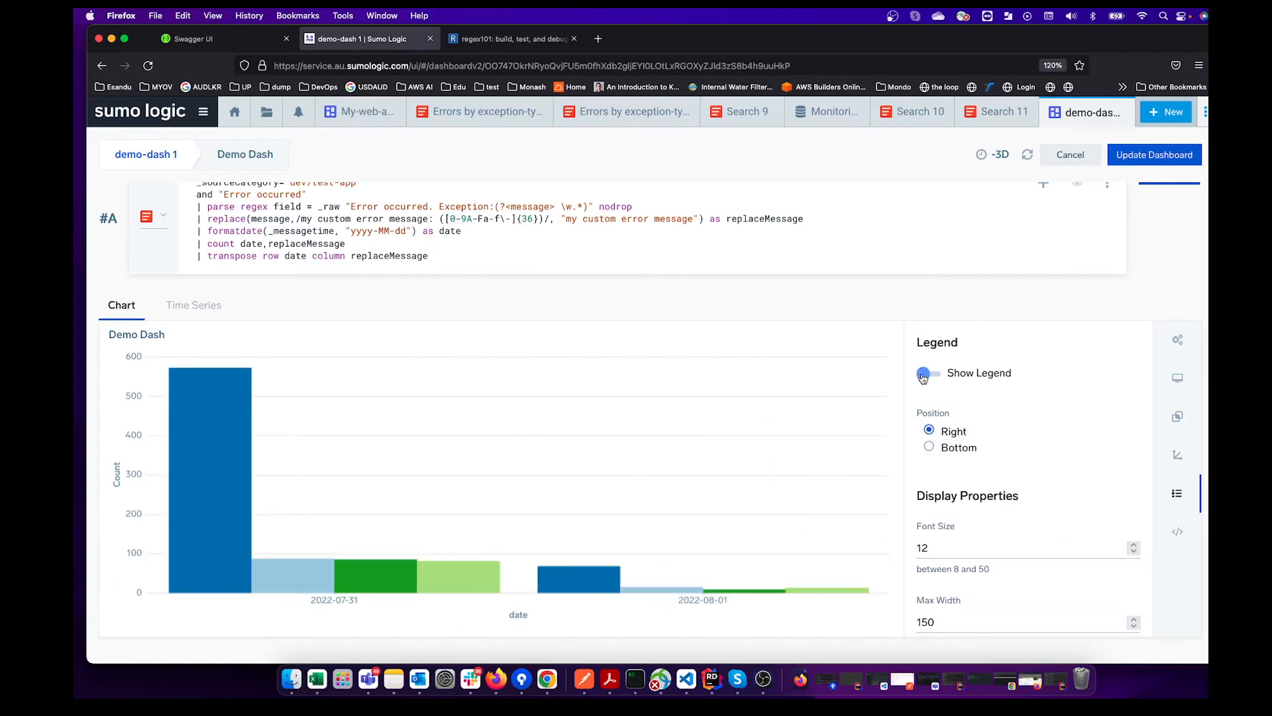
# Turn Show Legend back on for the Demo Dash chart
pyautogui.click(928, 375)
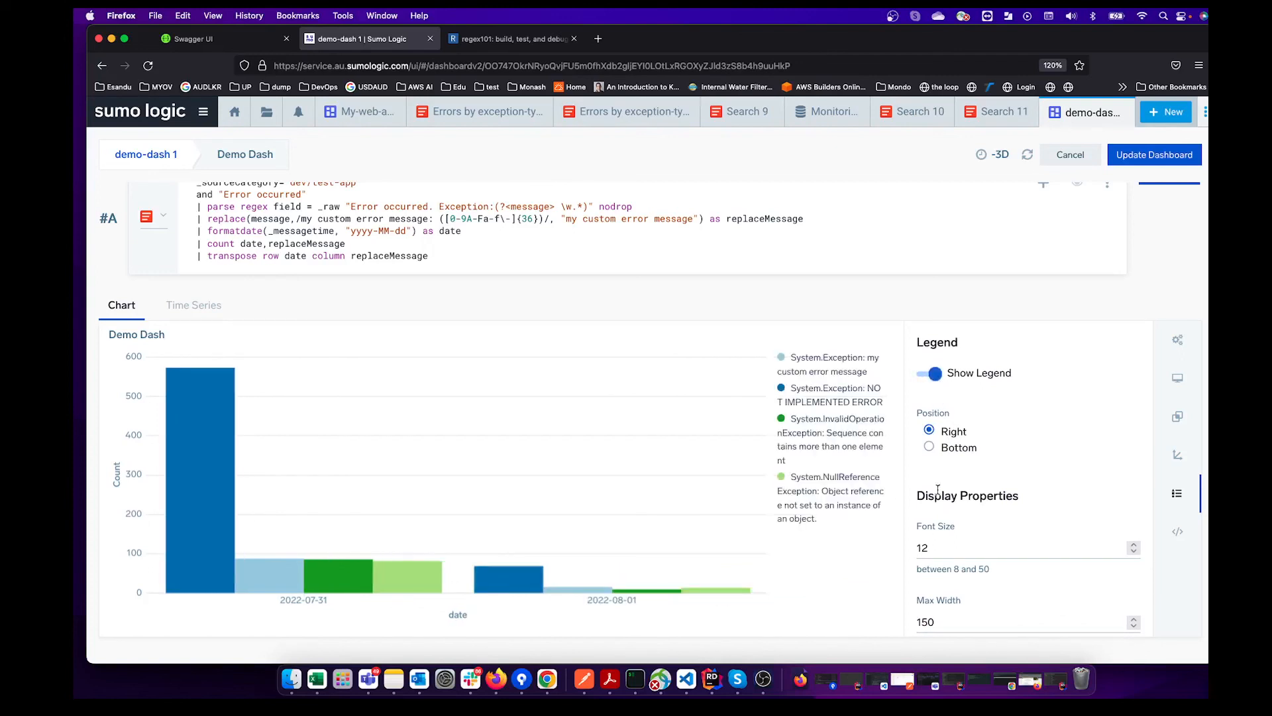
# Try the Show as Table display option on the Demo Dash legend and switch it back off
pyautogui.scroll(-3, 948, 560)
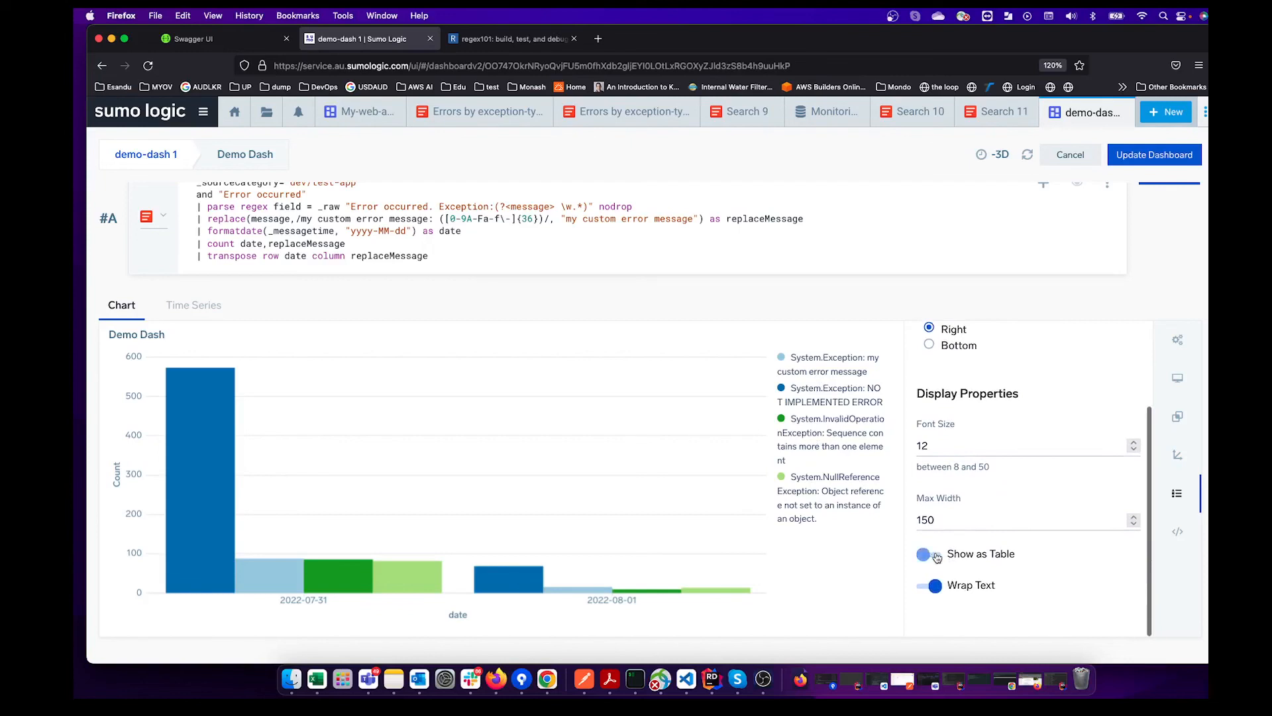
pyautogui.click(937, 557)
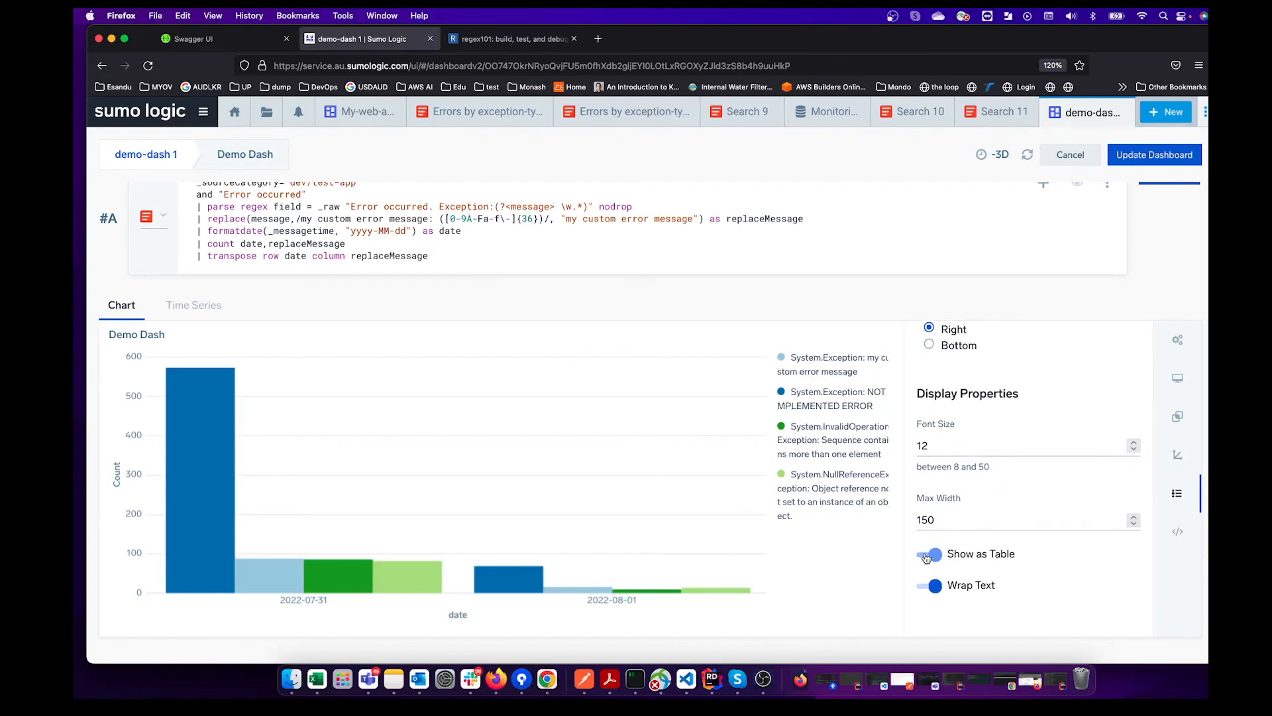
pyautogui.click(927, 557)
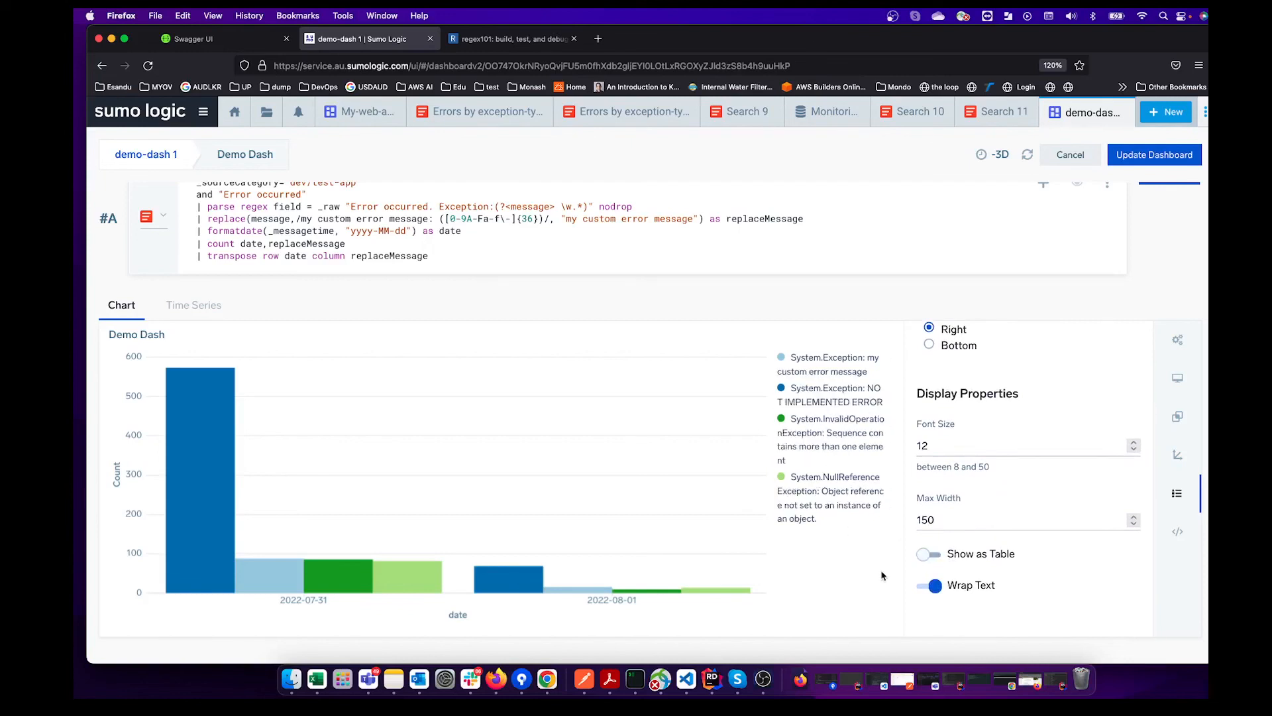
pyautogui.click(940, 557)
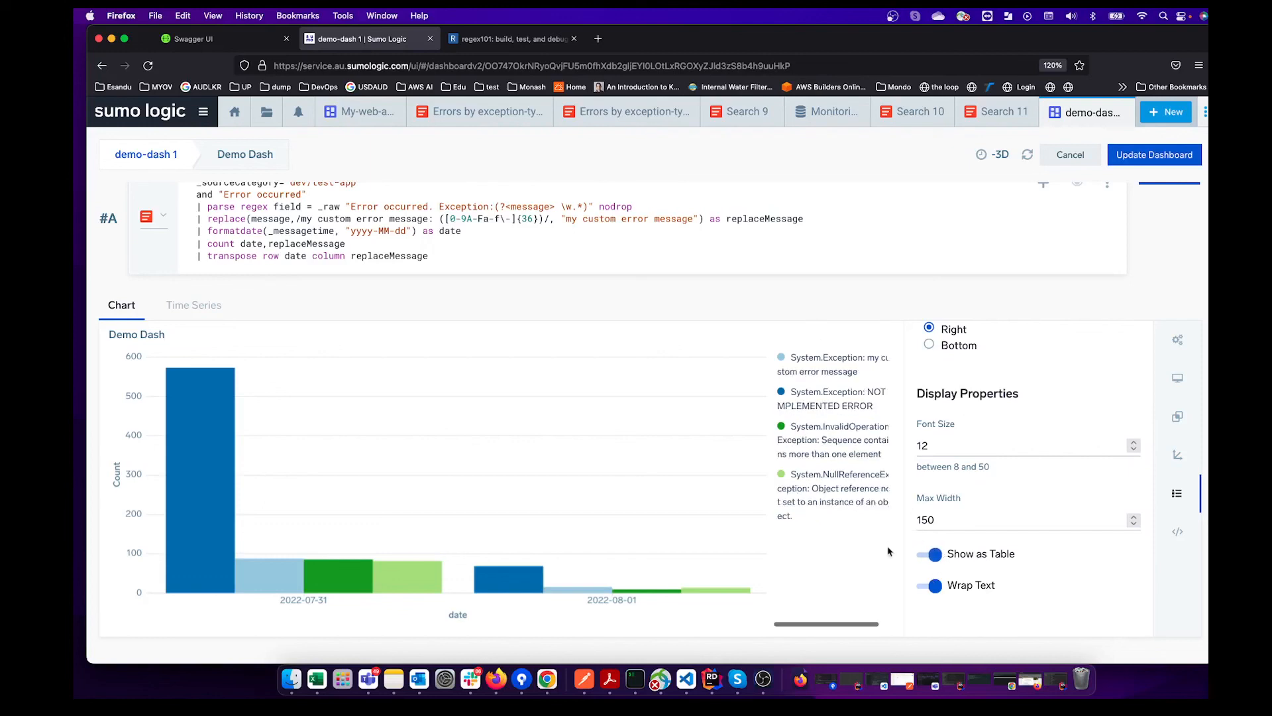
pyautogui.click(931, 560)
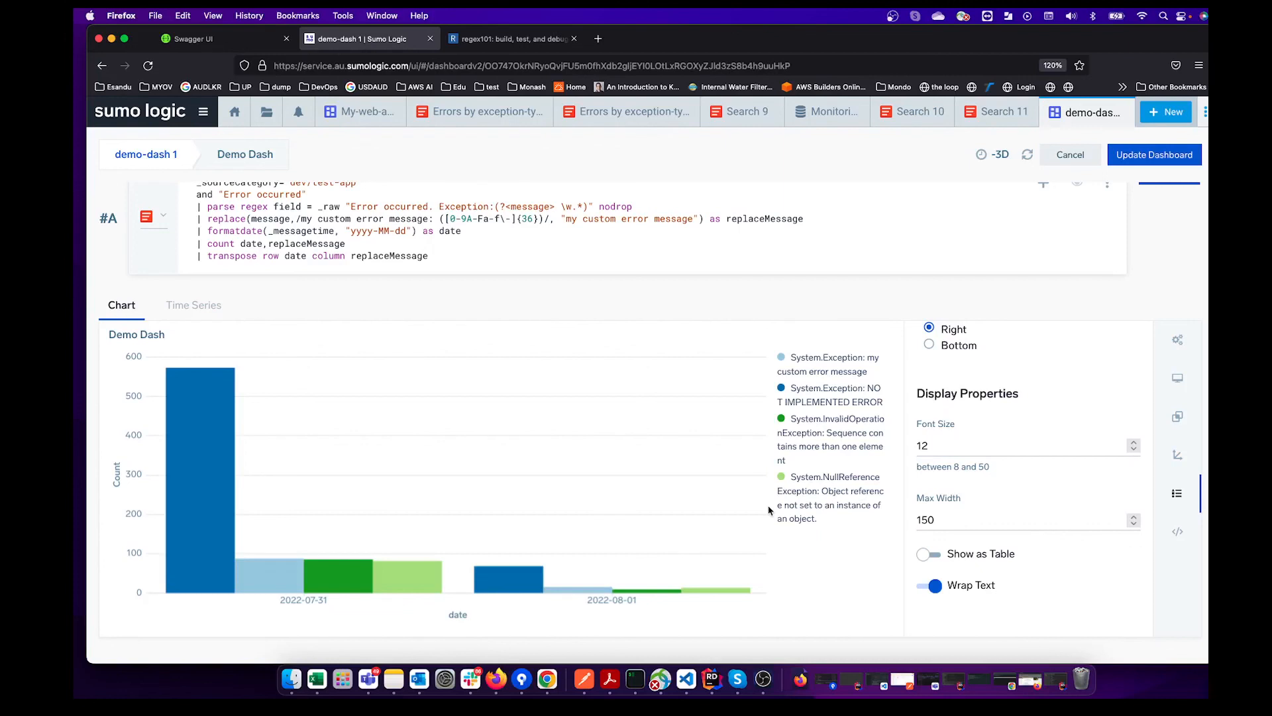
# Apply the Demo Dash panel's axis label and legend changes to the demo-dash 1 dashboard
pyautogui.scroll(2, 769, 510)
pyautogui.scroll(2, 988, 403)
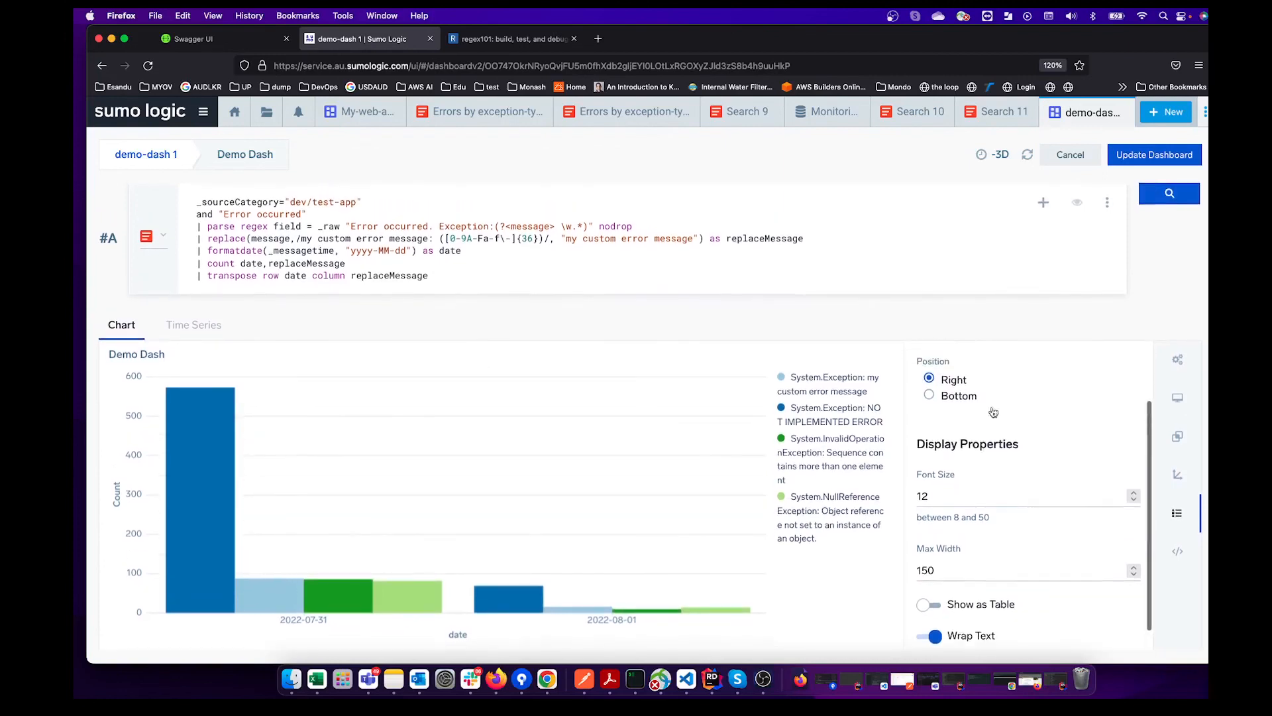
pyautogui.click(1160, 161)
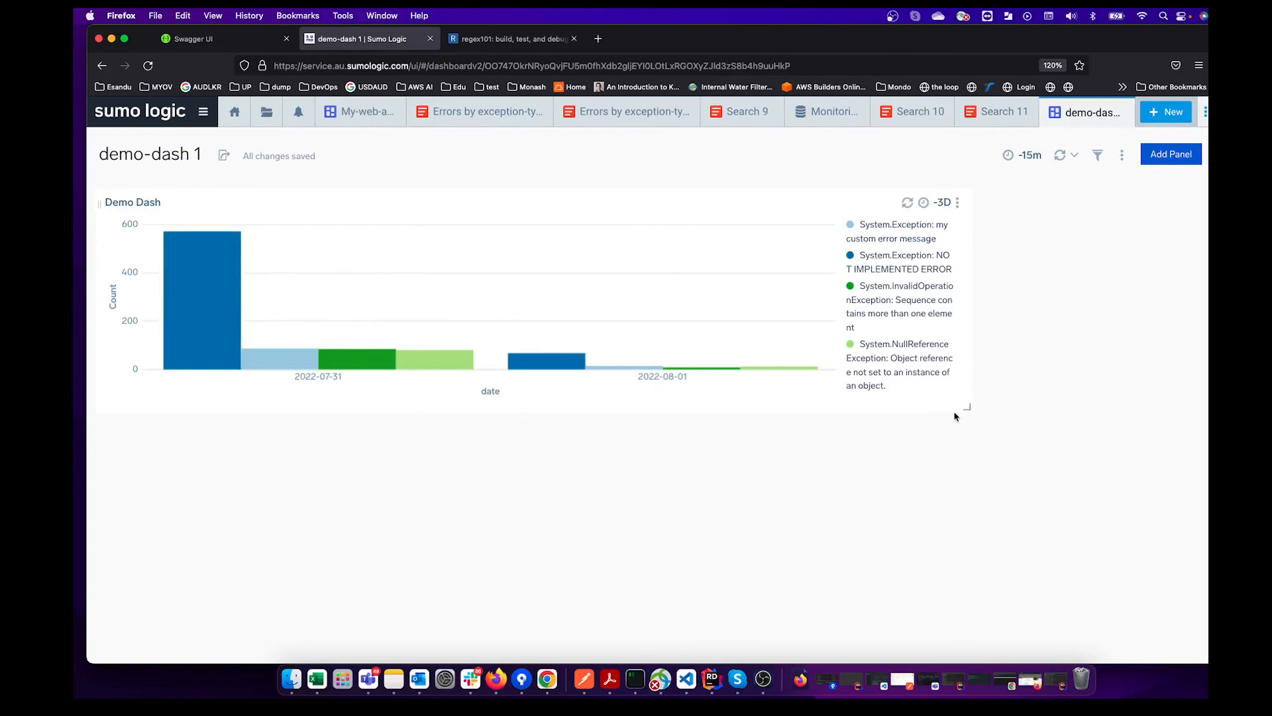
# Reopen the Demo Dash panel for editing and review its full query, from the source category to the transpose line
pyautogui.click(959, 203)
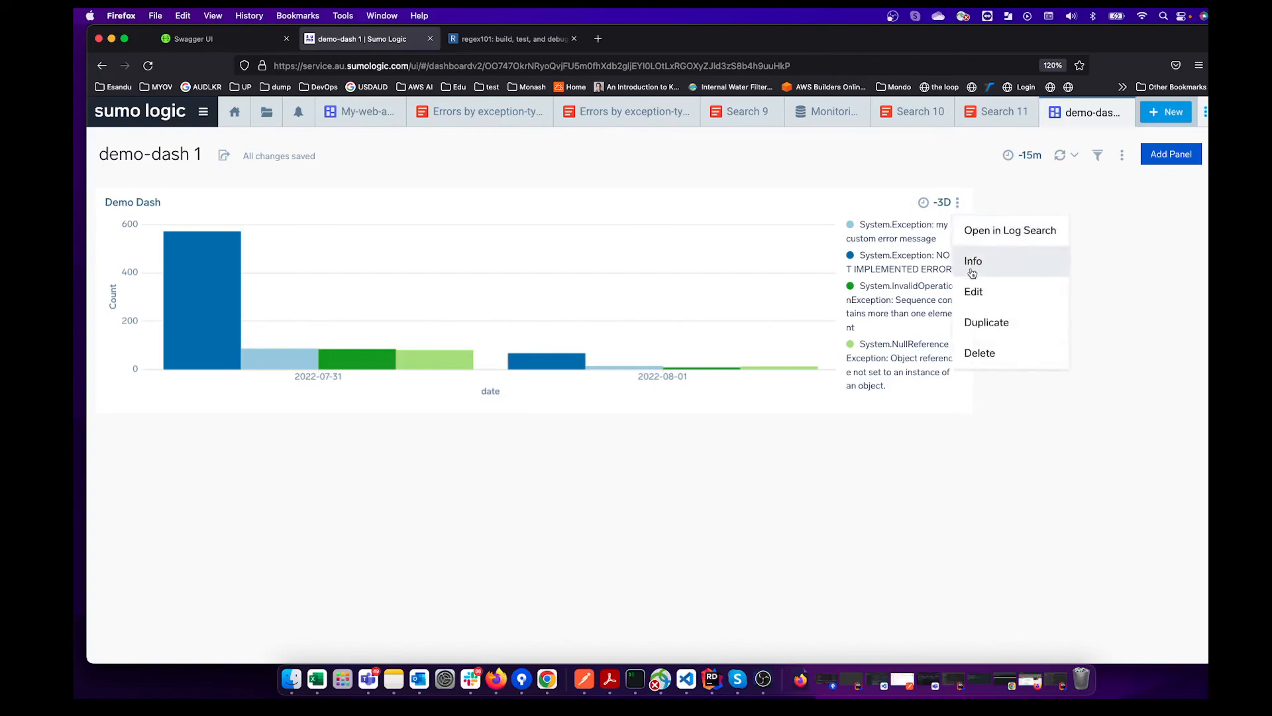
pyautogui.click(971, 292)
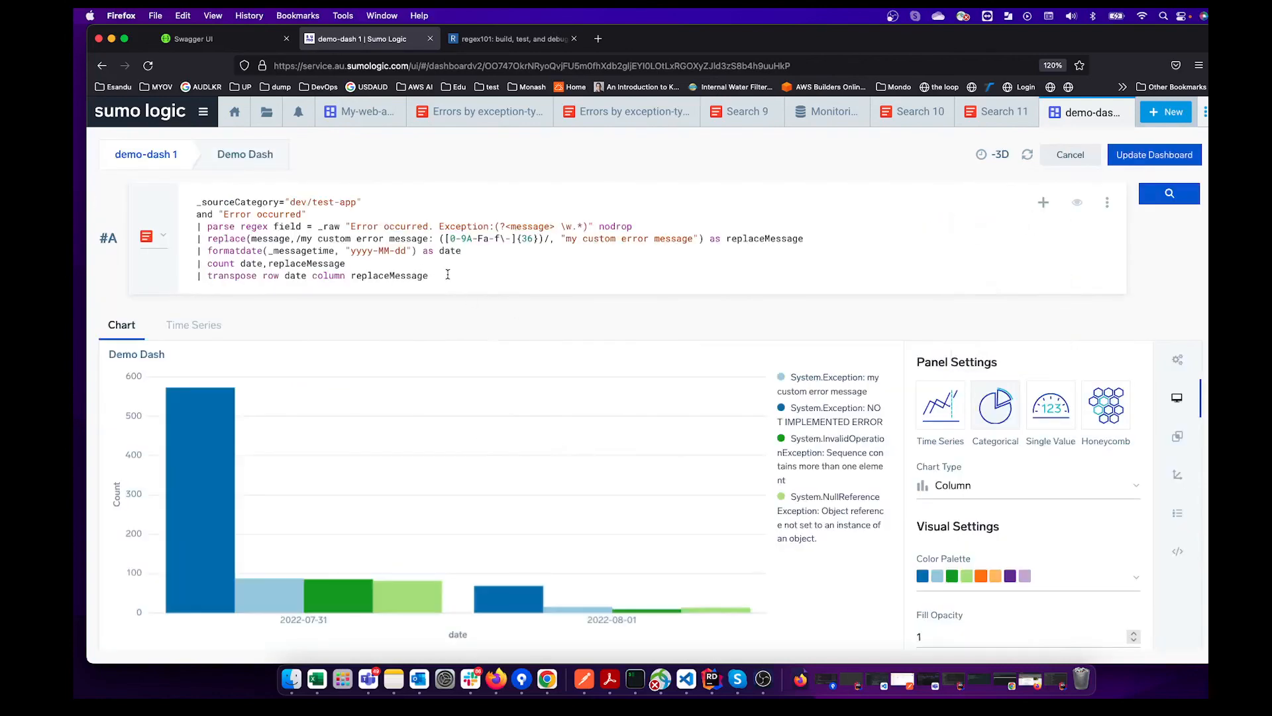
pyautogui.moveTo(448, 275); pyautogui.dragTo(190, 207)
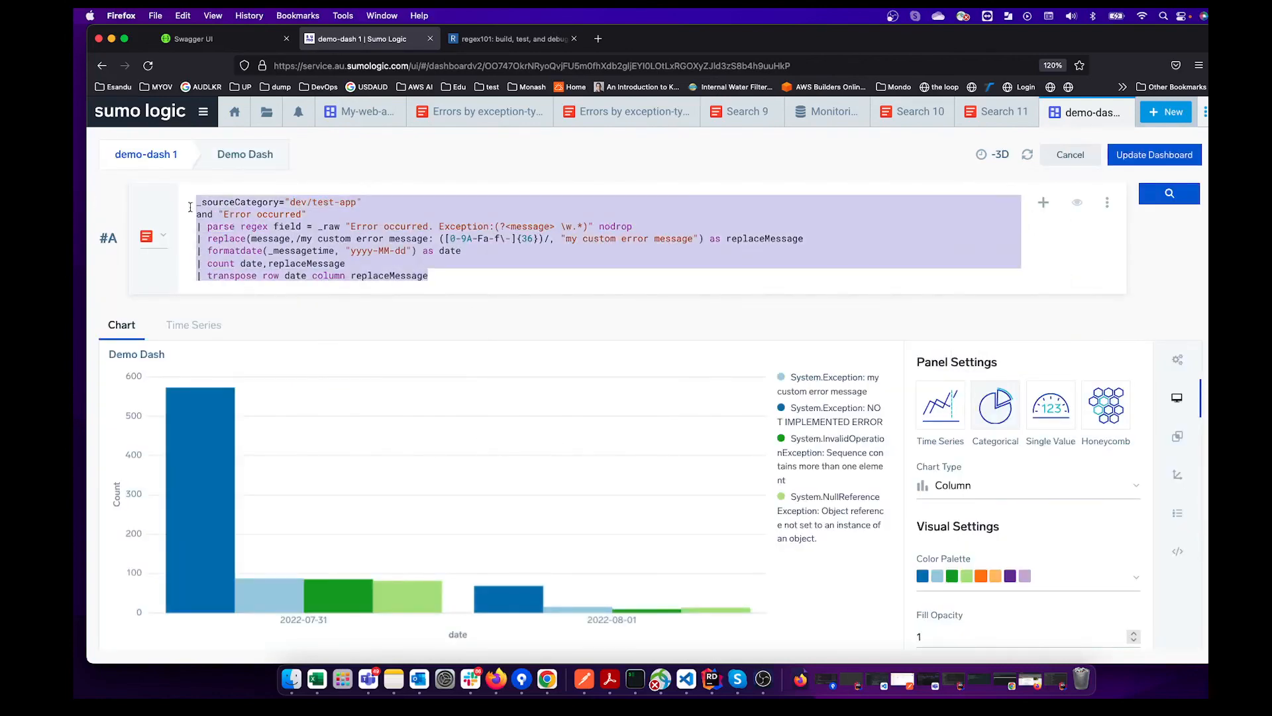
pyautogui.click(465, 272)
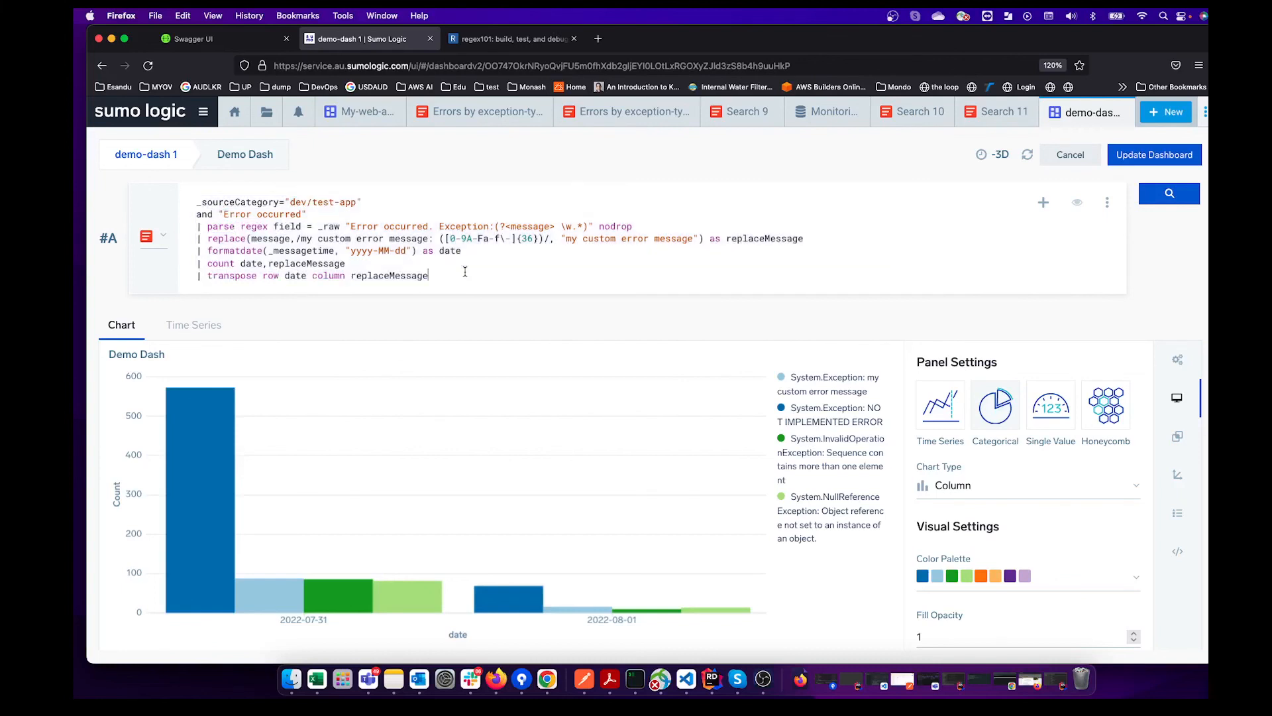